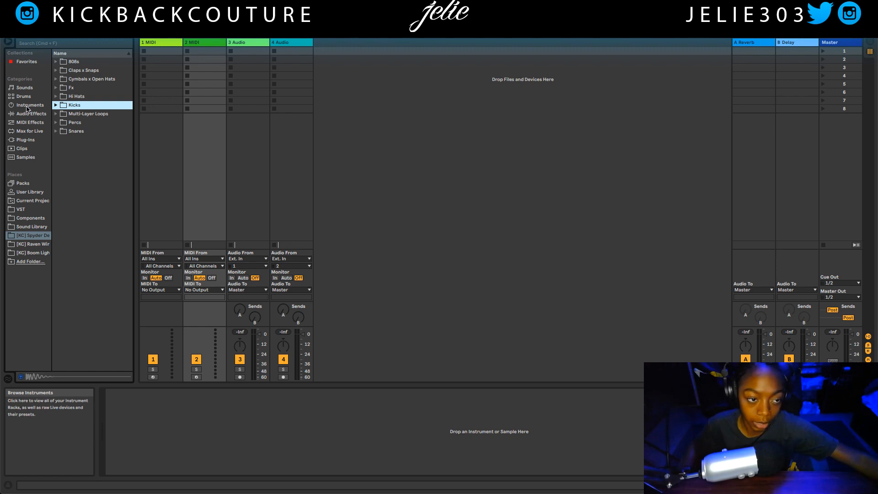
# Load the Bells1 High preset from the Piano & Keys sounds onto the second MIDI track.
pyautogui.click(31, 114)
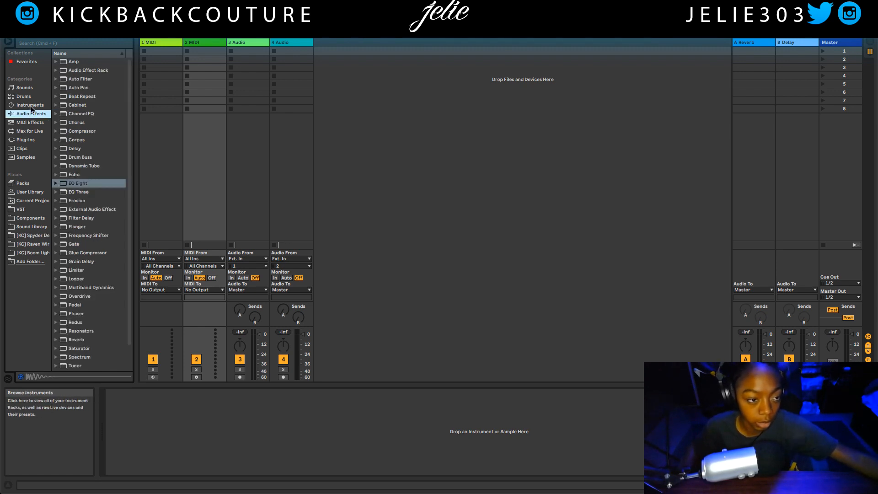
pyautogui.click(31, 106)
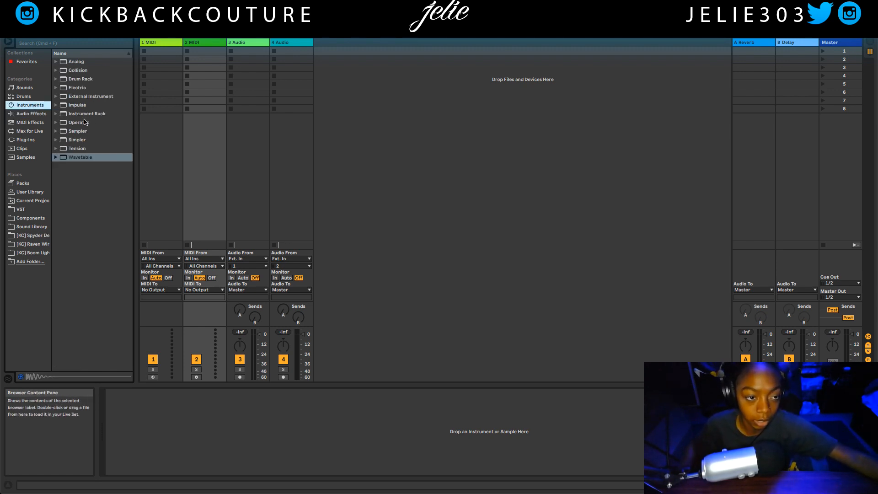
pyautogui.click(31, 114)
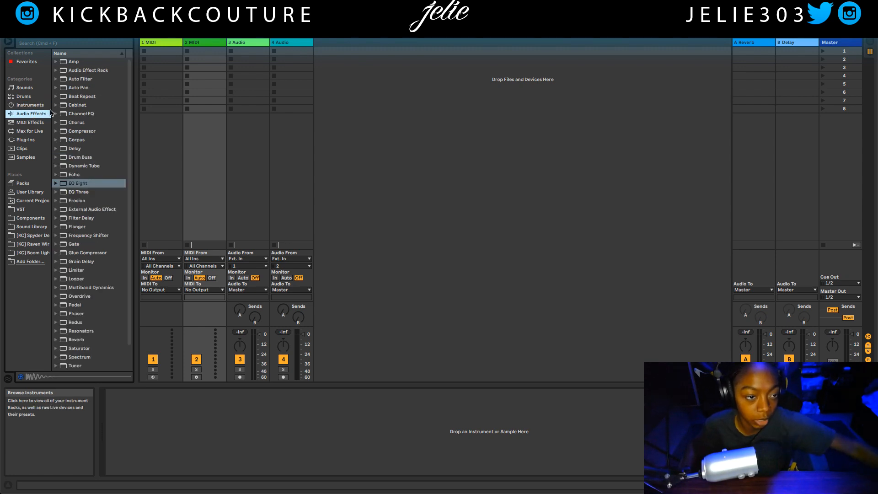
pyautogui.click(33, 89)
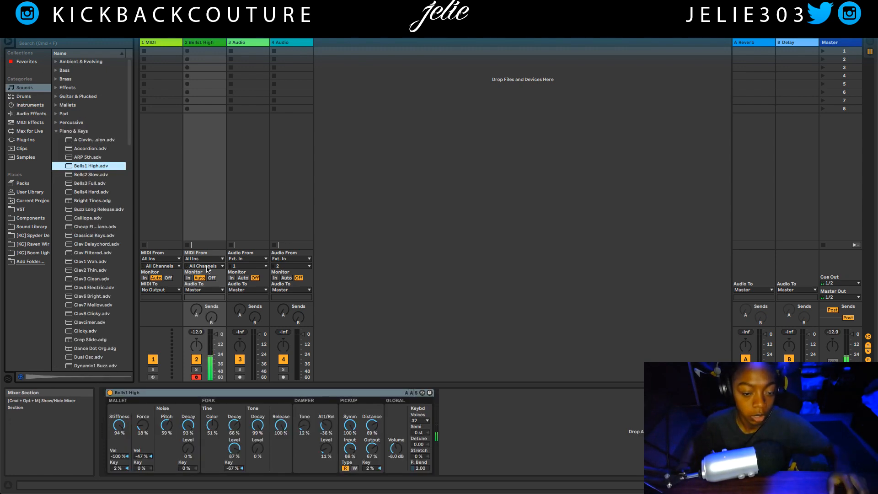
# Create a MIDI clip in the Bells1 High track's first slot and add D3 at 1.1.1 and A3 at 1.1.2.
pyautogui.doubleClick(204, 53)
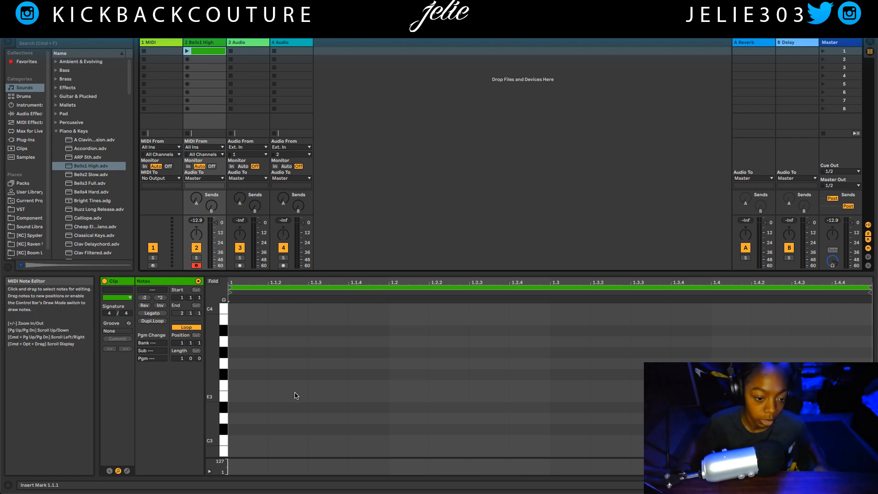
pyautogui.doubleClick(234, 431)
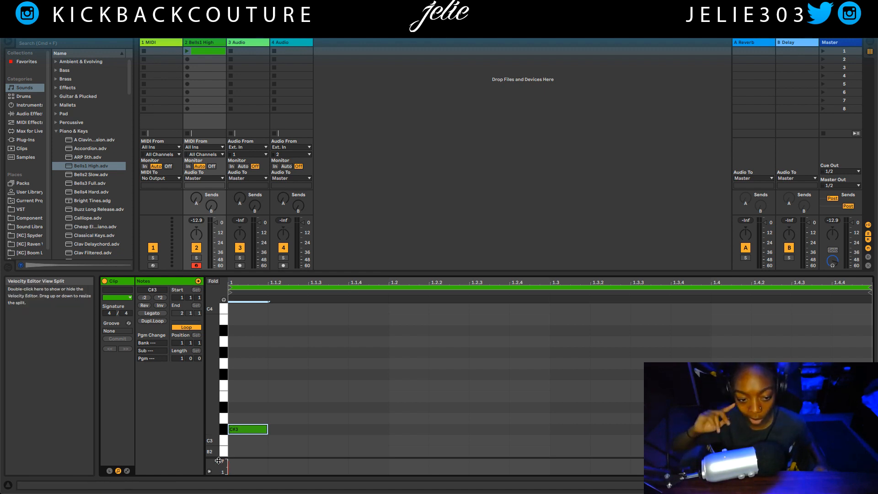
pyautogui.moveTo(245, 428); pyautogui.dragTo(246, 417)
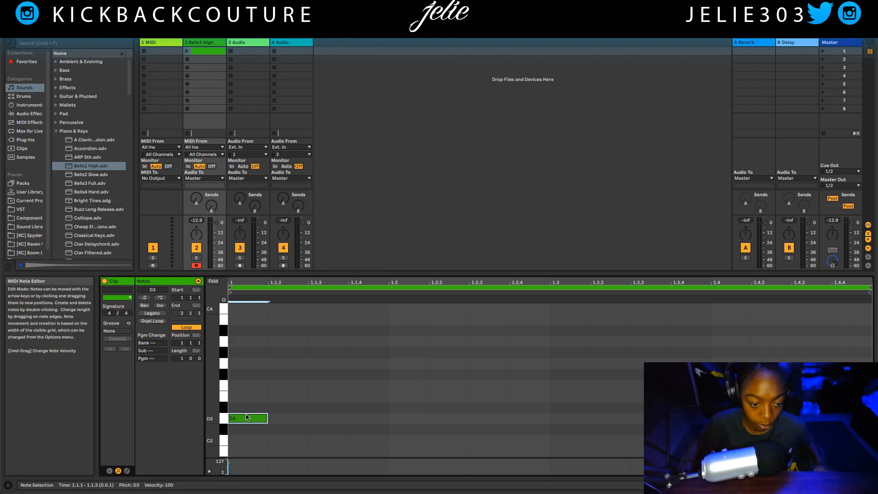
pyautogui.doubleClick(288, 341)
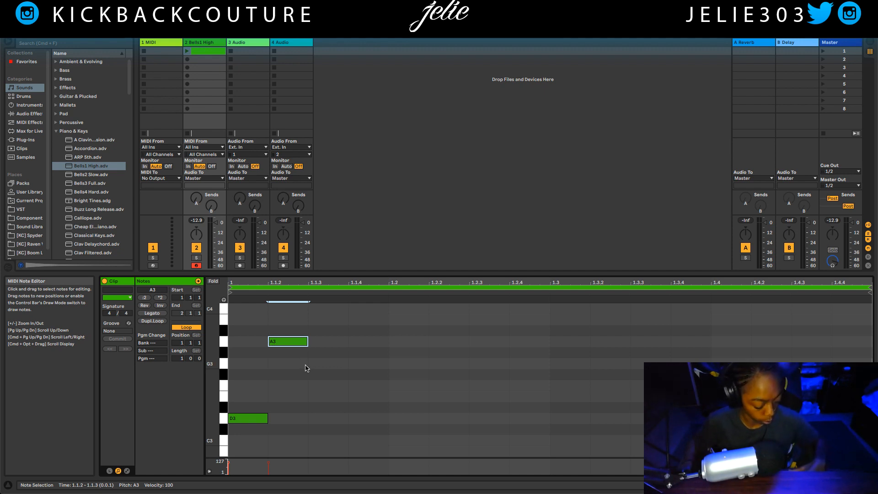
pyautogui.click(325, 365)
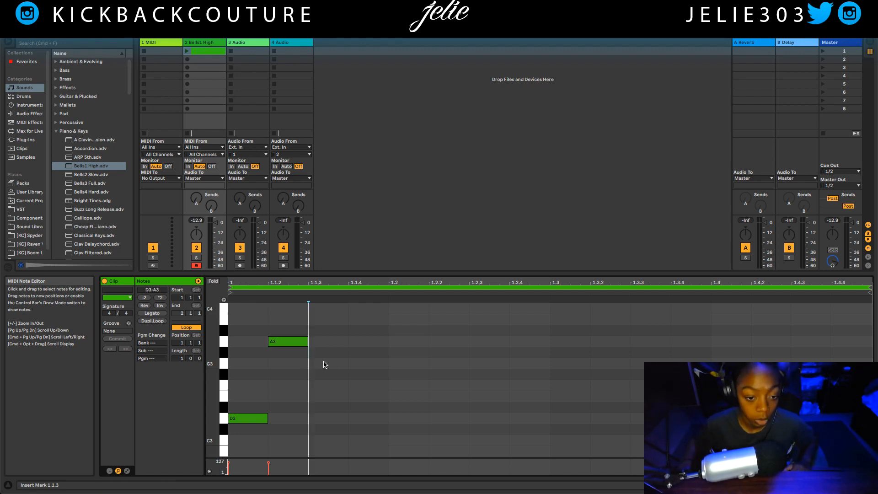
# Enlarge the clip's note editor to show more octaves and play the clip.
pyautogui.moveTo(364, 273); pyautogui.dragTo(341, 88)
pyautogui.scroll(1, 308, 282)
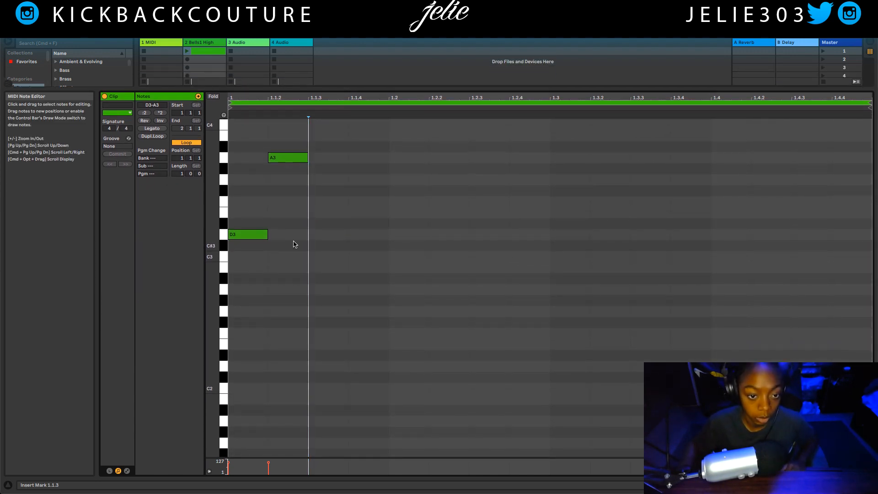
pyautogui.press('+')
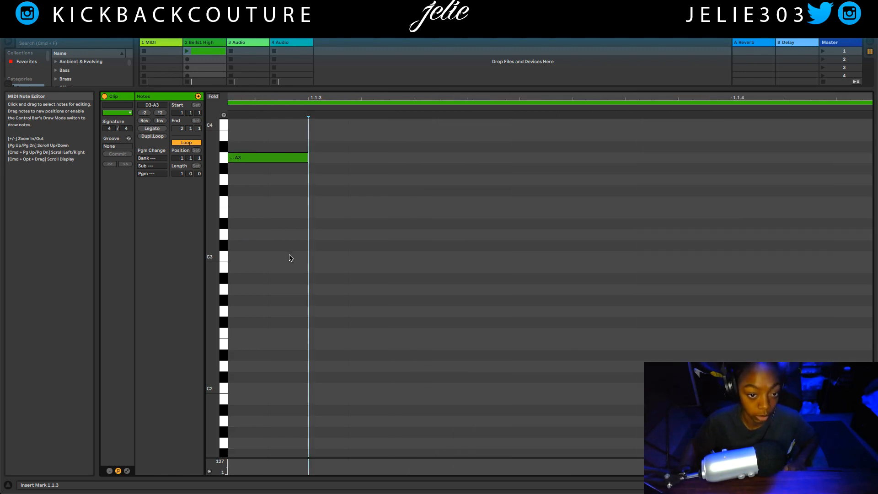
pyautogui.hscroll(-5, 316, 276)
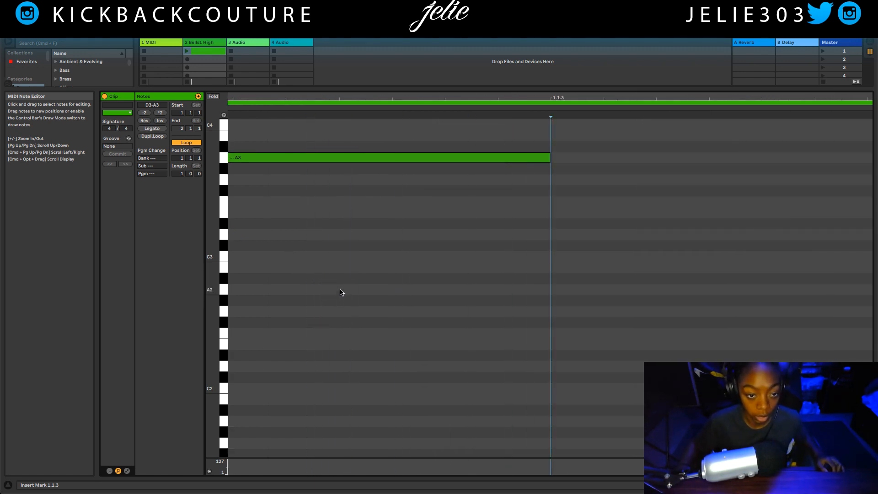
pyautogui.press('-')
pyautogui.press('-')
pyautogui.press('-')
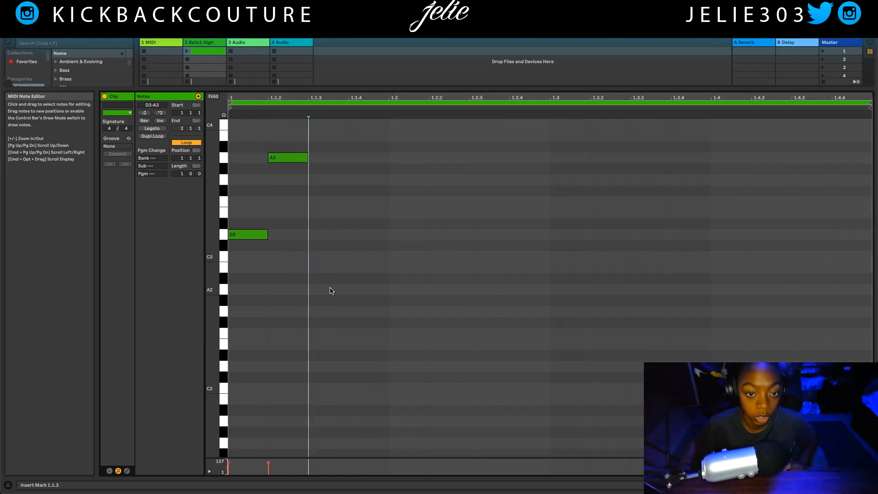
pyautogui.press('+')
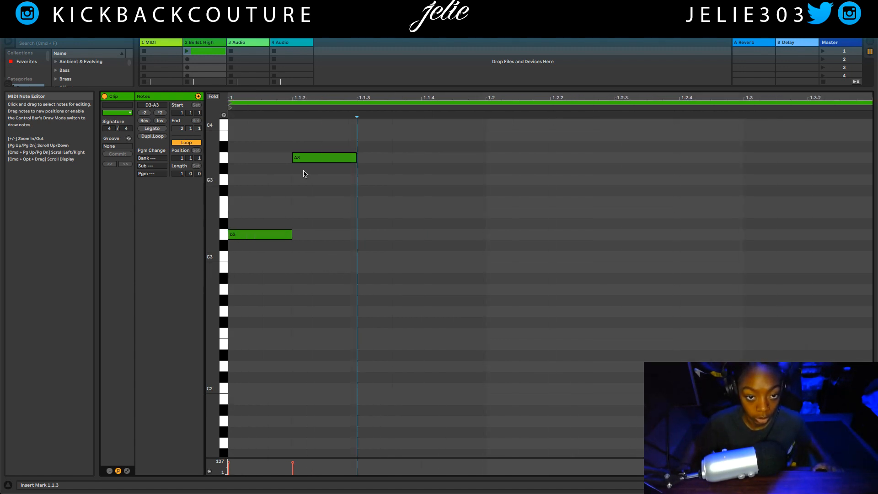
pyautogui.click(187, 54)
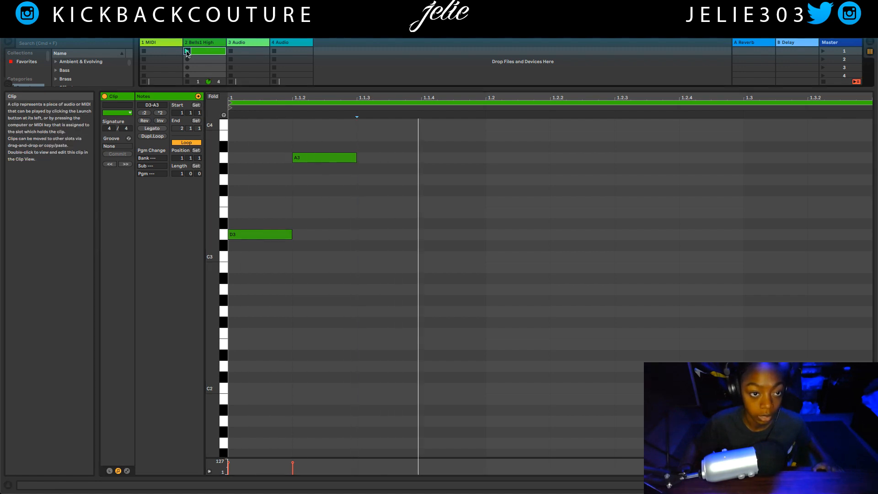
# Add a D3 note at 1.1.3 and an A#3 note at 1.1.4, and audition the clip.
pyautogui.click(394, 235)
pyautogui.doubleClick(393, 235)
pyautogui.doubleClick(462, 147)
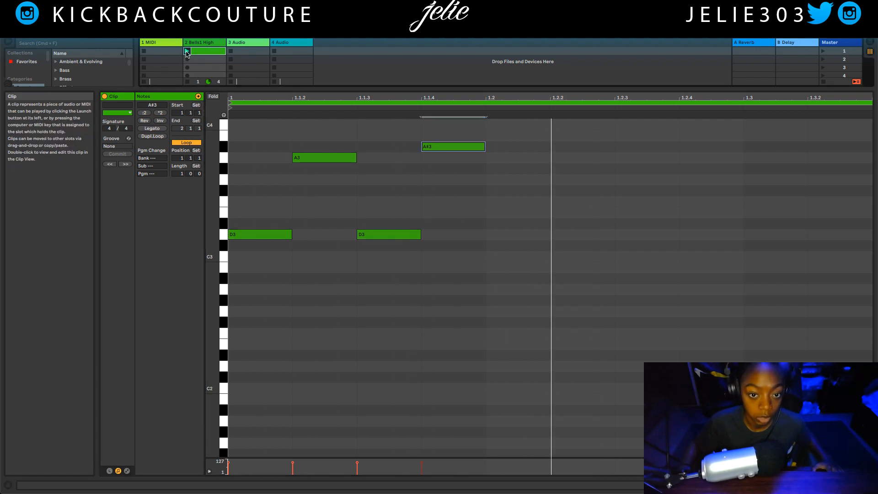
pyautogui.press('space')
pyautogui.press('space')
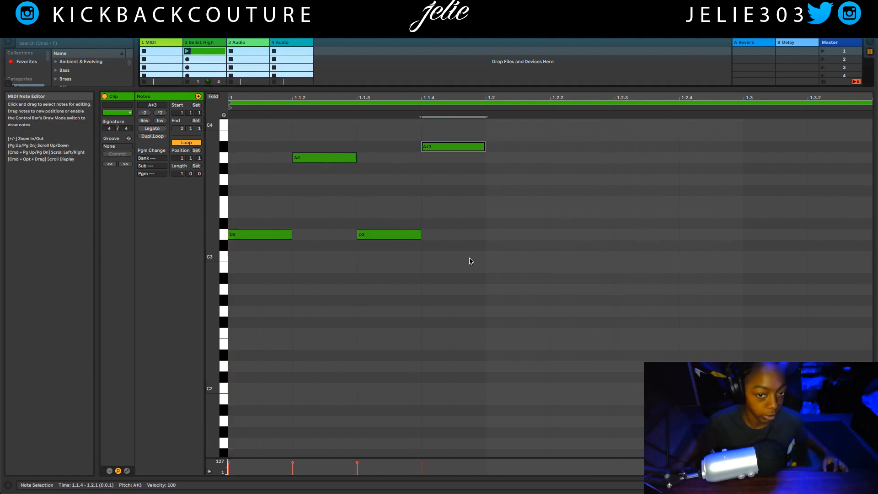
# Duplicate the four-note pattern three times to fill the rest of the bar.
pyautogui.press('super+a')
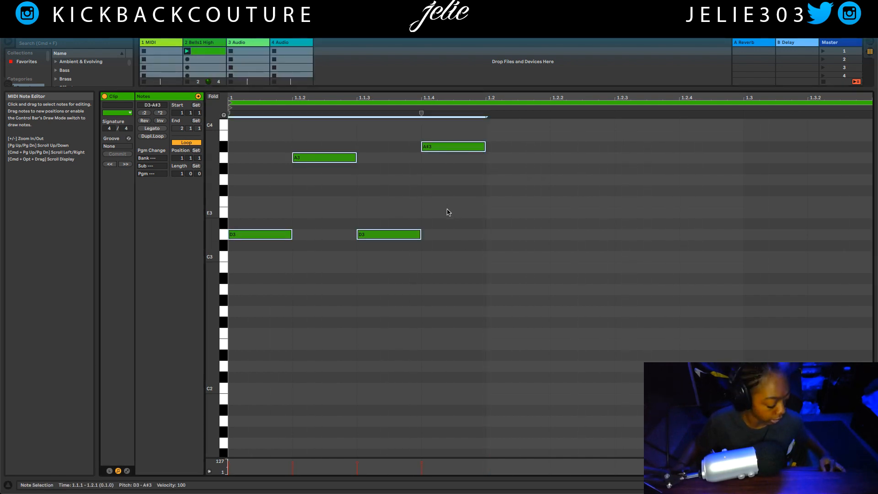
pyautogui.press('super+d')
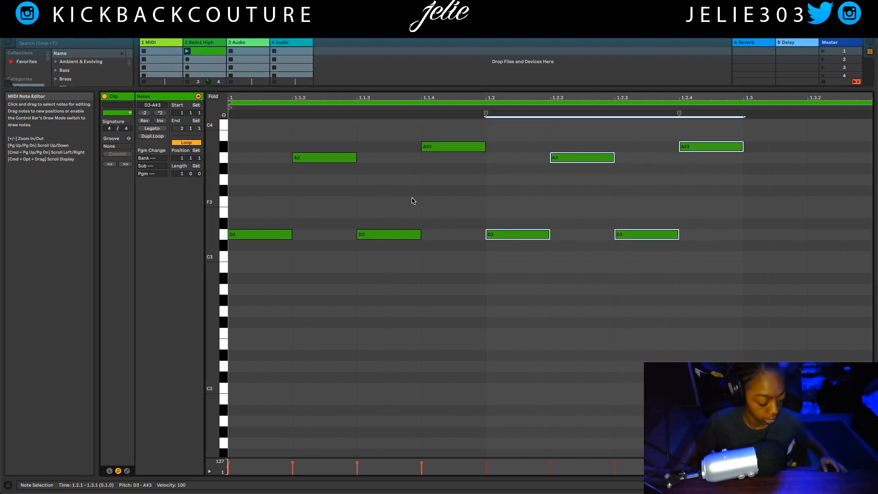
pyautogui.press('super+d')
pyautogui.press('super+d')
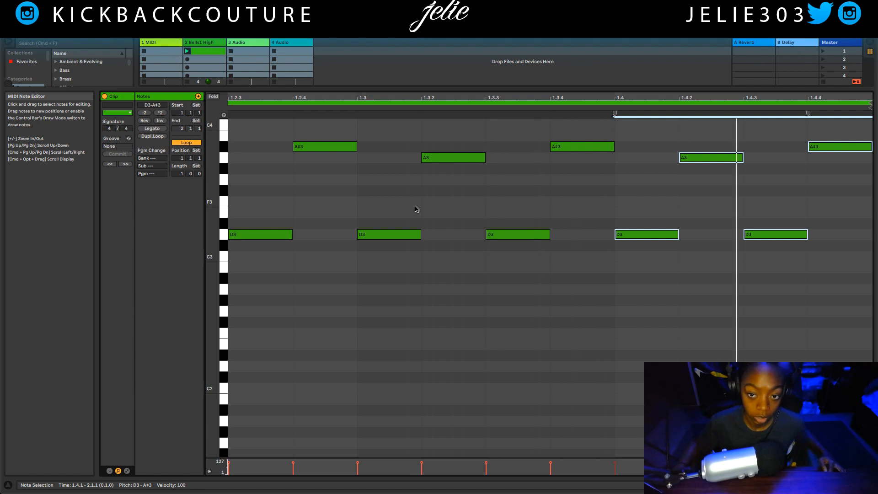
pyautogui.press('-')
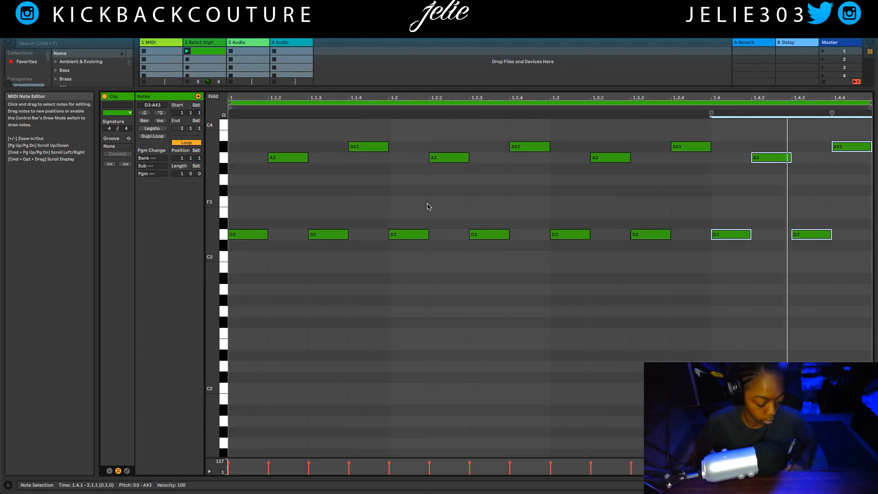
pyautogui.click(439, 269)
pyautogui.scroll(-1, 446, 259)
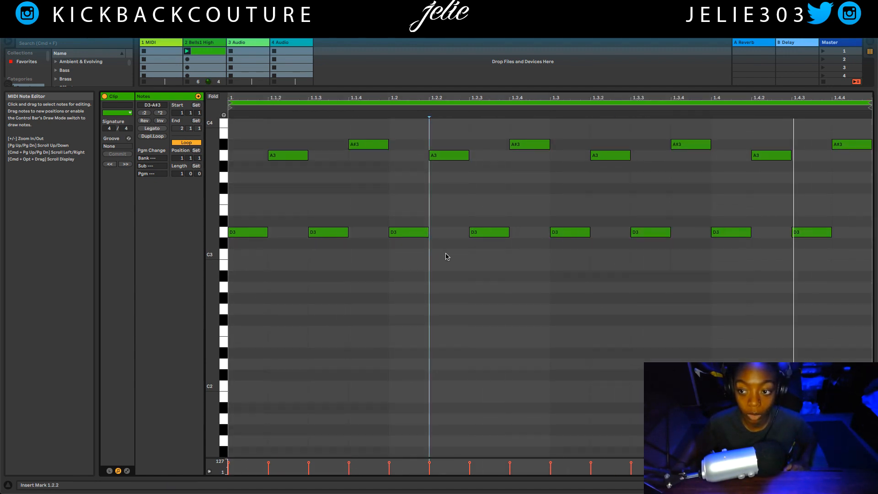
pyautogui.scroll(2, 586, 261)
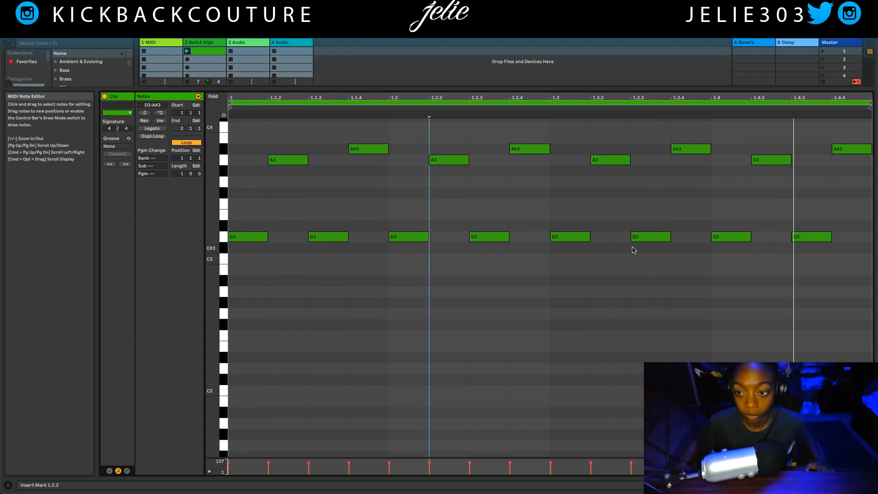
# Transpose the two D3 notes in the last beat down one octave to D2.
pyautogui.moveTo(831, 223); pyautogui.dragTo(732, 248)
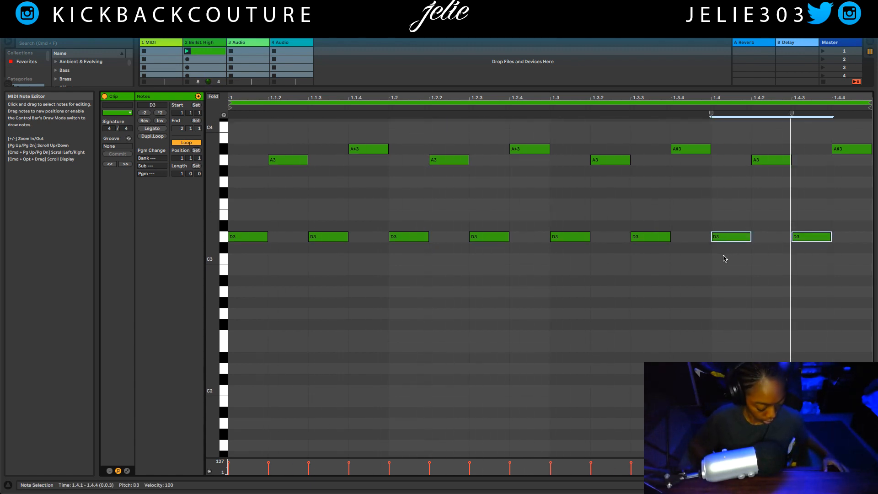
pyautogui.press('Down')
pyautogui.press('Down')
pyautogui.press('Down')
pyautogui.press('Down')
pyautogui.press('Down')
pyautogui.press('Down')
pyautogui.press('Down')
pyautogui.press('Down')
pyautogui.press('Down')
pyautogui.press('Down')
pyautogui.press('Down')
pyautogui.press('Down')
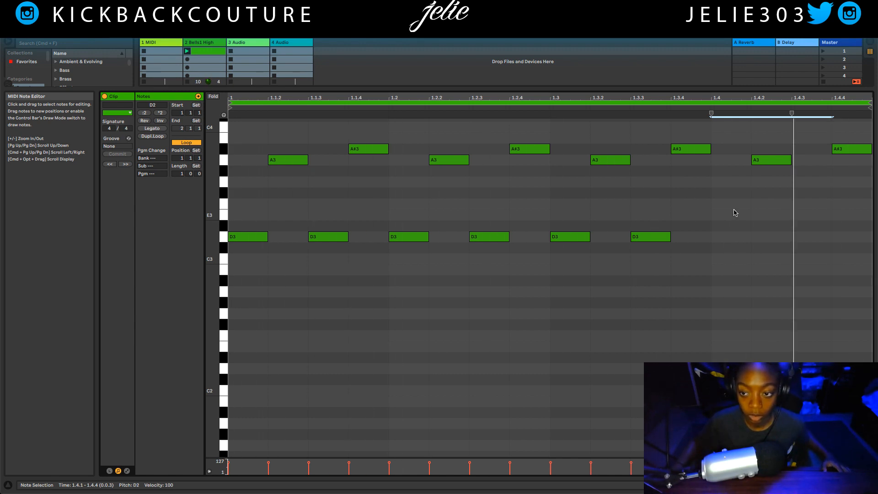
# Transpose the last beat's A3 and A#3 notes down one octave to A2 and A#2.
pyautogui.moveTo(756, 144); pyautogui.dragTo(841, 174)
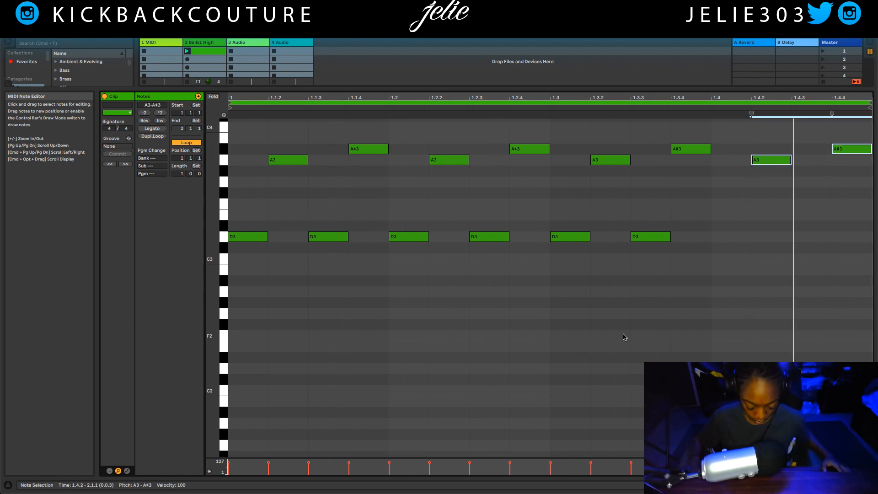
pyautogui.press('Down')
pyautogui.press('Down')
pyautogui.press('Down')
pyautogui.press('Down')
pyautogui.press('Down')
pyautogui.press('Down')
pyautogui.press('Down')
pyautogui.press('Down')
pyautogui.press('Down')
pyautogui.press('Down')
pyautogui.press('Down')
pyautogui.press('Down')
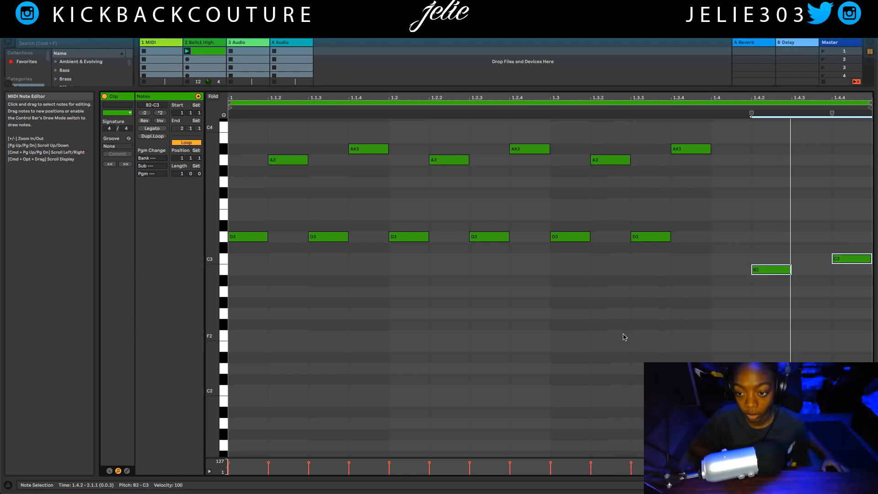
# Transpose the last beat's four notes up together so they play A2, E3, A2 and F3.
pyautogui.moveTo(700, 368); pyautogui.dragTo(856, 276)
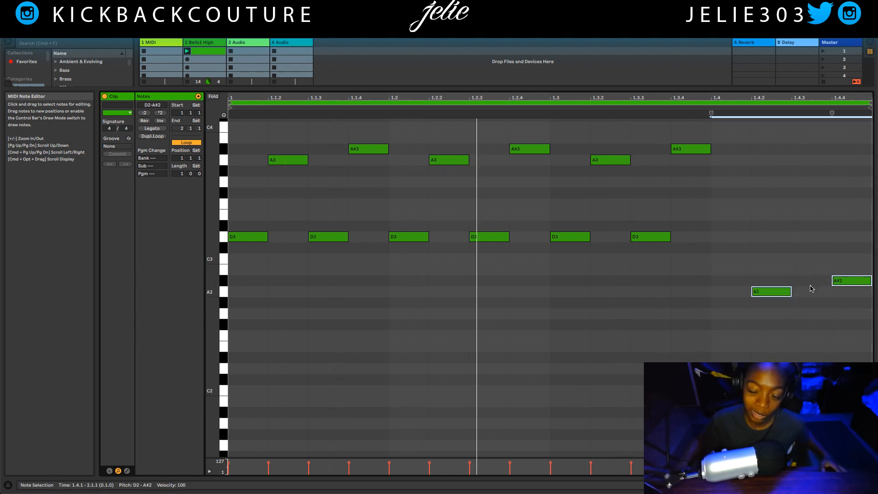
pyautogui.press('Up')
pyautogui.press('Up')
pyautogui.press('Up')
pyautogui.press('Up')
pyautogui.press('Up')
pyautogui.press('Up')
pyautogui.press('Up')
pyautogui.press('Up')
pyautogui.press('Up')
pyautogui.press('Up')
pyautogui.press('Up')
pyautogui.press('Up')
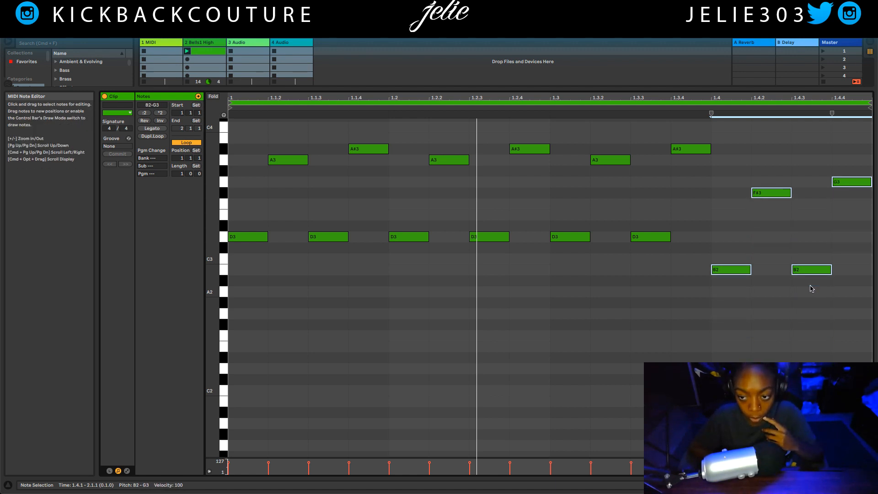
pyautogui.press('Down')
pyautogui.press('Down')
pyautogui.press('Down')
pyautogui.press('Down')
pyautogui.press('Down')
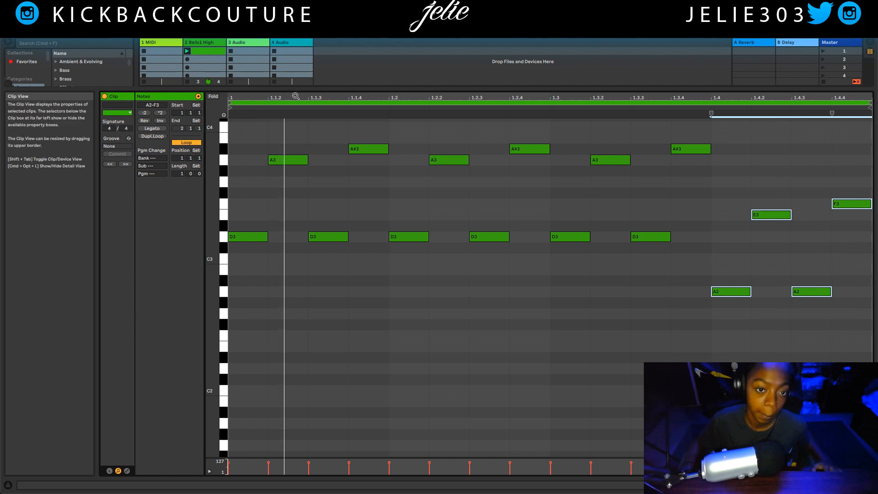
# Set the clip's loop length to 4 bars.
pyautogui.click(42, 30)
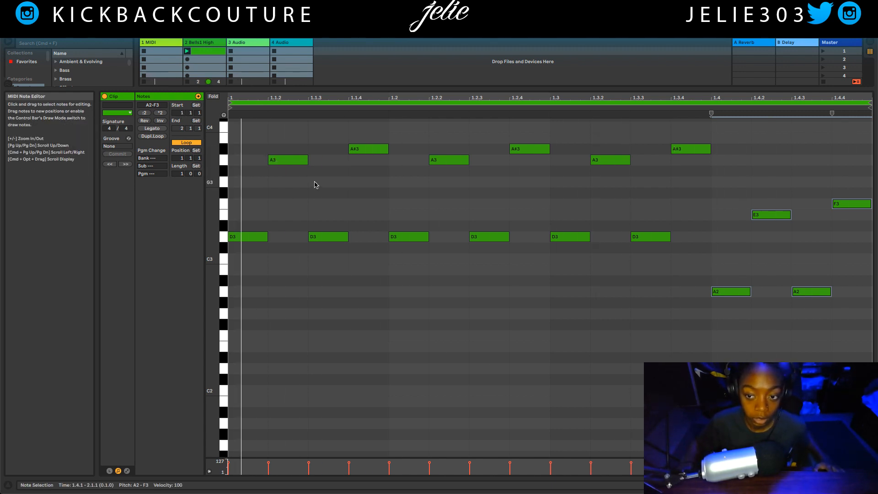
pyautogui.click(269, 195)
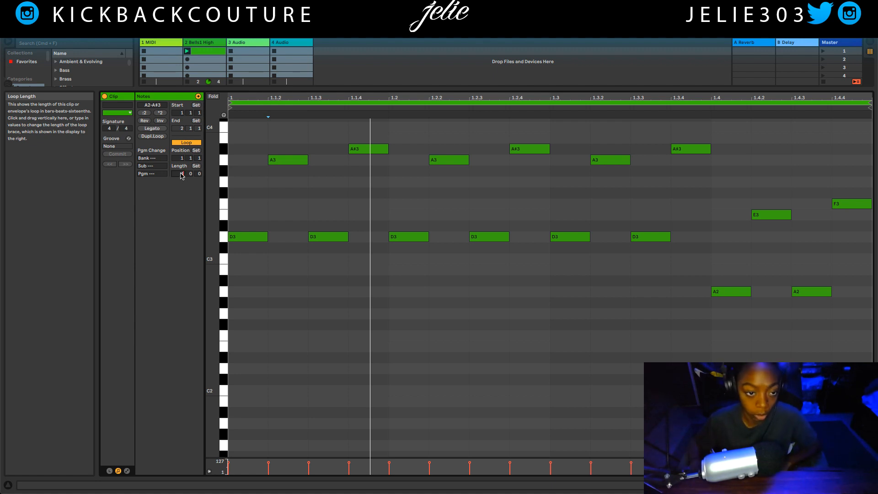
pyautogui.press('Return')
# Stretch the whole clip to half tempo so the pattern spans two bars and the loop lasts 8 bars.
pyautogui.moveTo(417, 143); pyautogui.dragTo(234, 272)
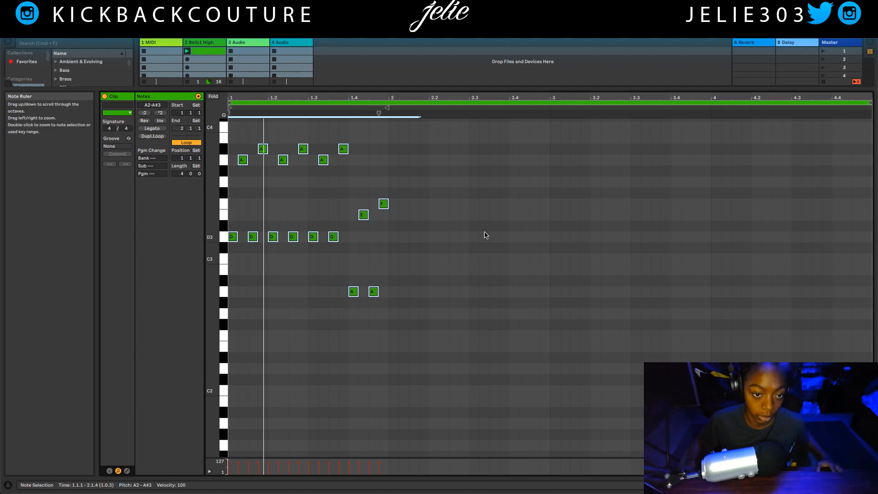
pyautogui.click(159, 113)
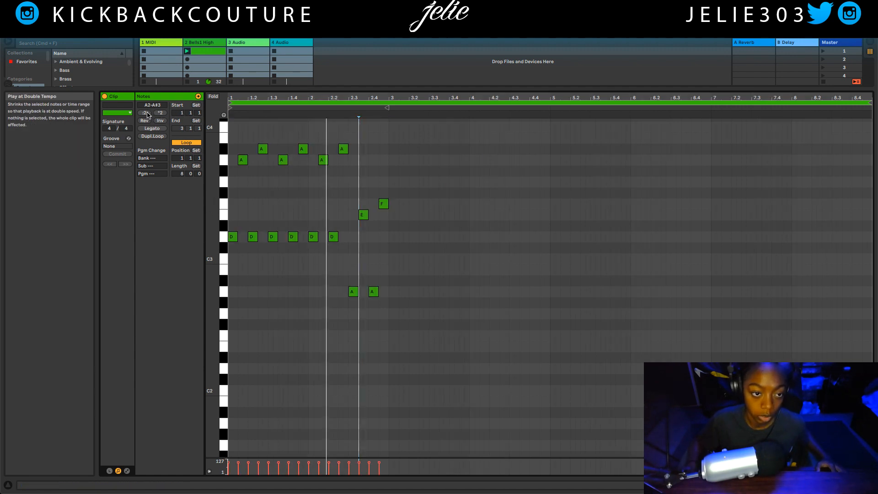
pyautogui.click(148, 114)
pyautogui.click(154, 115)
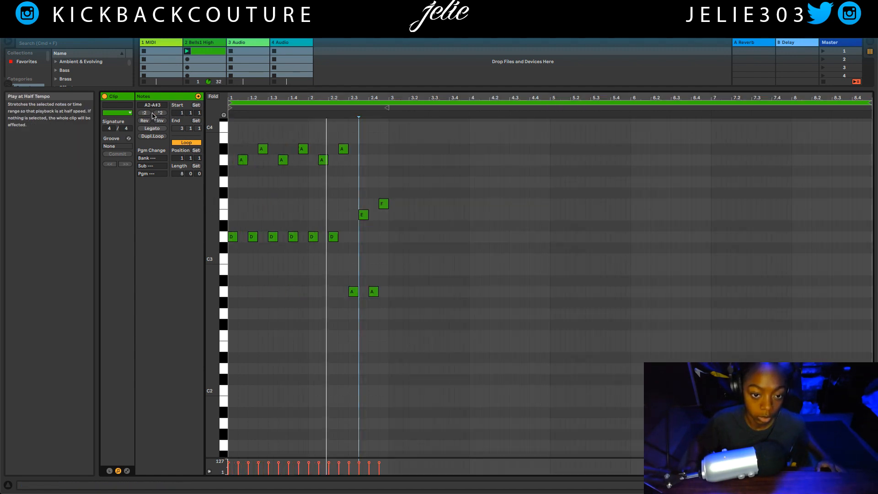
# Try the whole clip at half tempo once more, and return it to double tempo.
pyautogui.click(154, 114)
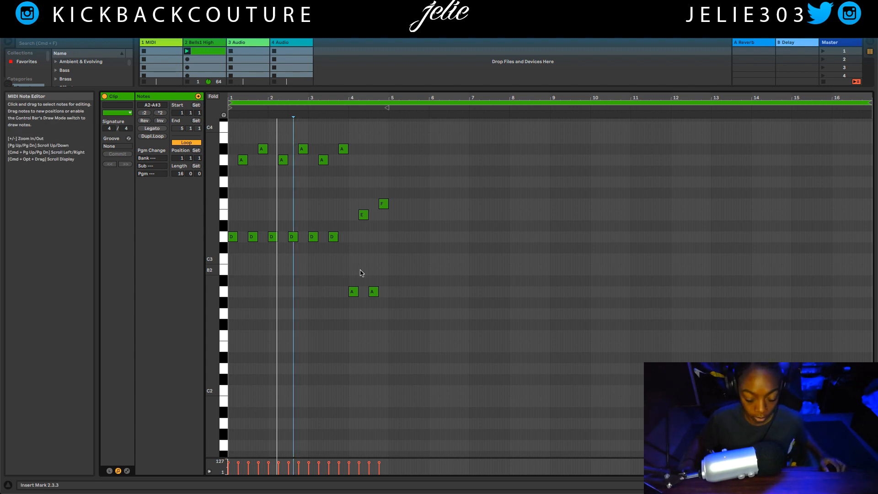
pyautogui.click(145, 113)
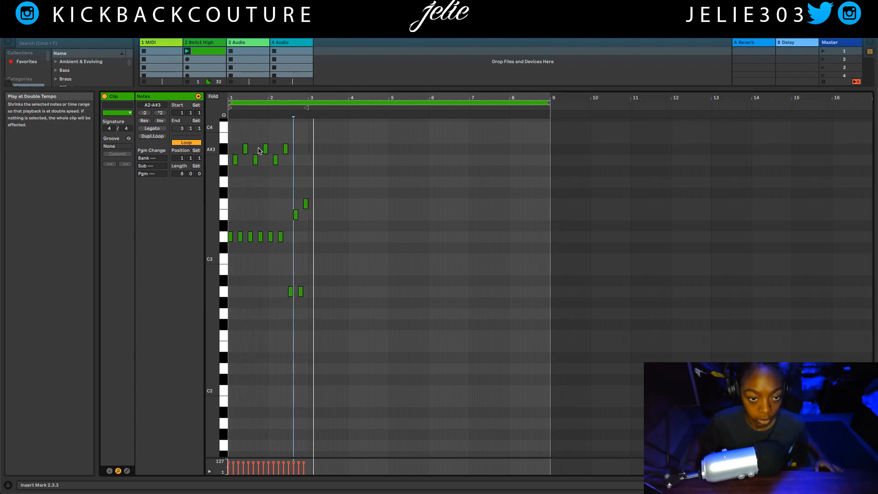
# Try duplicating the two-bar pattern from a time selection that extends past bar 3, and undo the copy.
pyautogui.moveTo(327, 143); pyautogui.dragTo(229, 330)
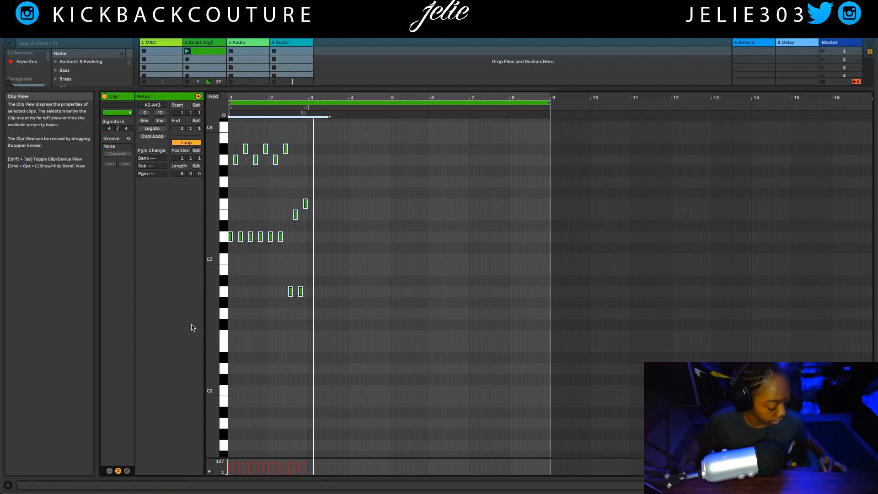
pyautogui.press('super+d')
pyautogui.press('super+d')
pyautogui.press('Delete')
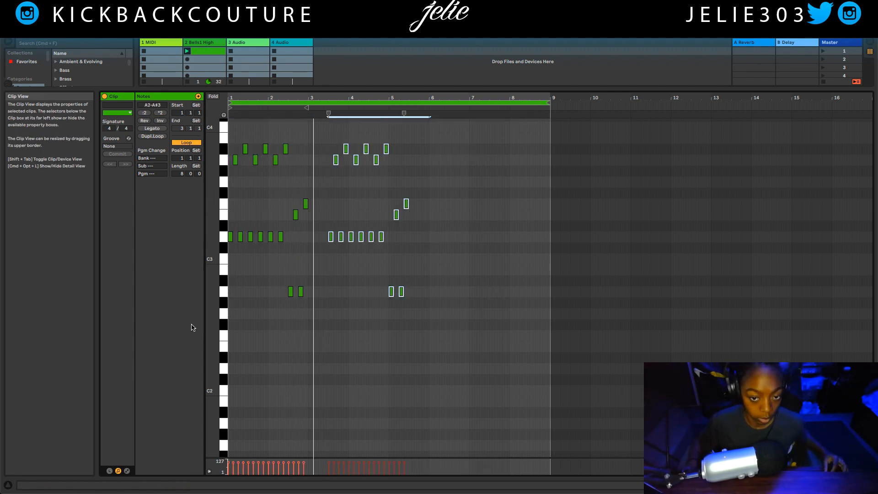
pyautogui.click(331, 236)
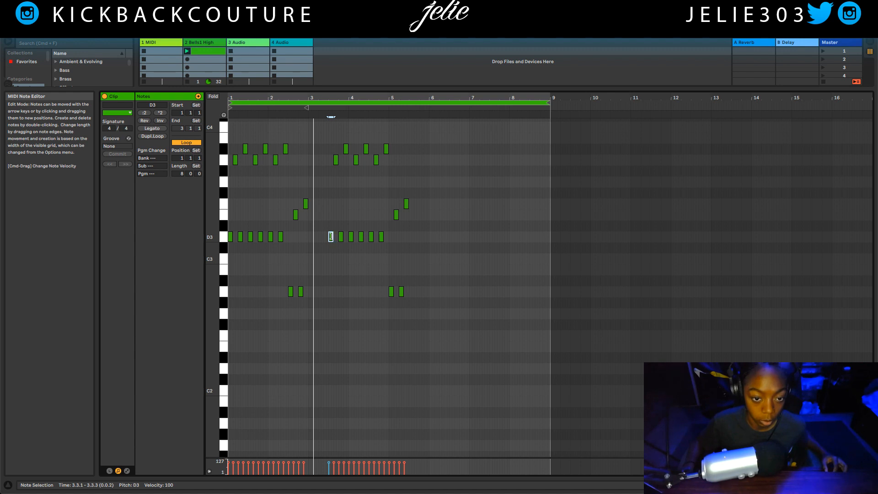
pyautogui.press('super+z')
pyautogui.press('super+z')
pyautogui.press('super+z')
# Try duplicating the pattern again and shifting the copy back towards bar 3, and undo it.
pyautogui.press('super+d')
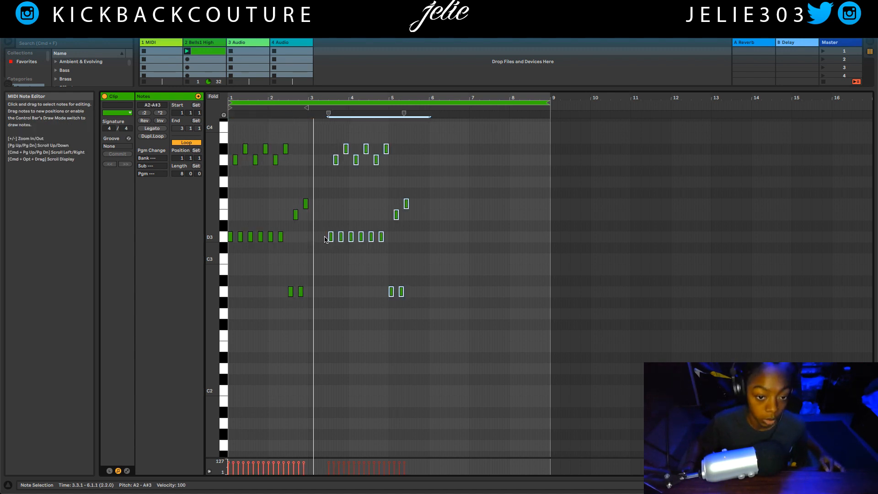
pyautogui.moveTo(331, 237); pyautogui.dragTo(316, 237)
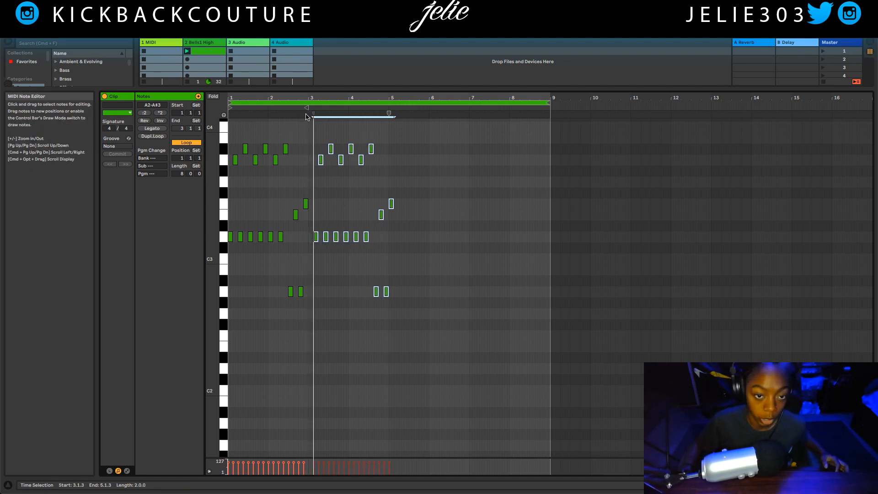
pyautogui.press('Right')
pyautogui.press('Right')
pyautogui.press('Right')
pyautogui.press('super+z')
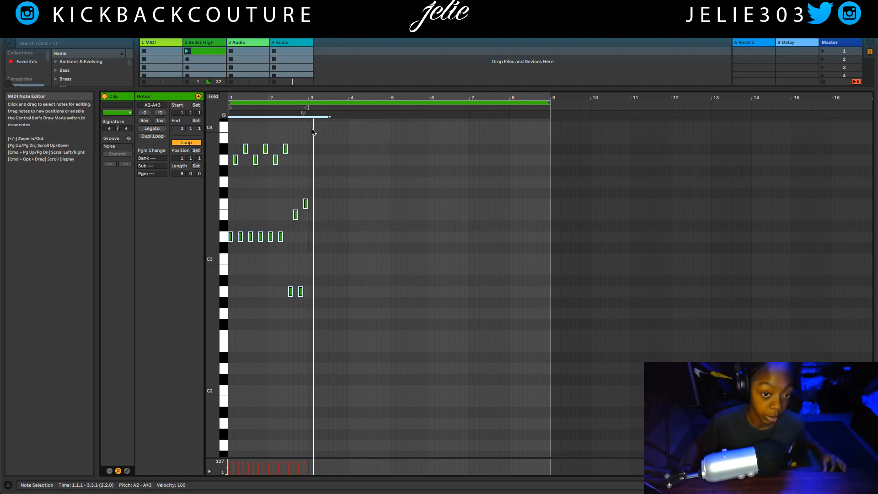
# Duplicate the complete two-bar note pattern so that the copy starts exactly at bar 3.
pyautogui.click(323, 131)
pyautogui.click(317, 117)
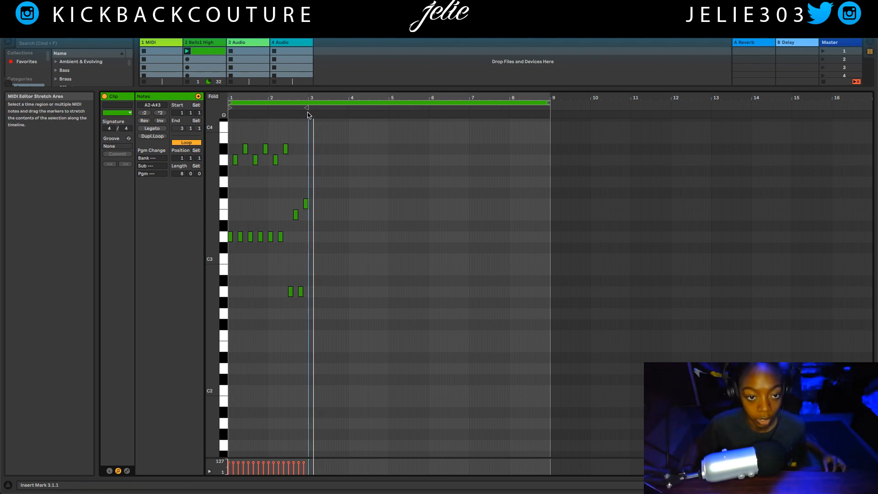
pyautogui.moveTo(311, 119); pyautogui.dragTo(310, 118)
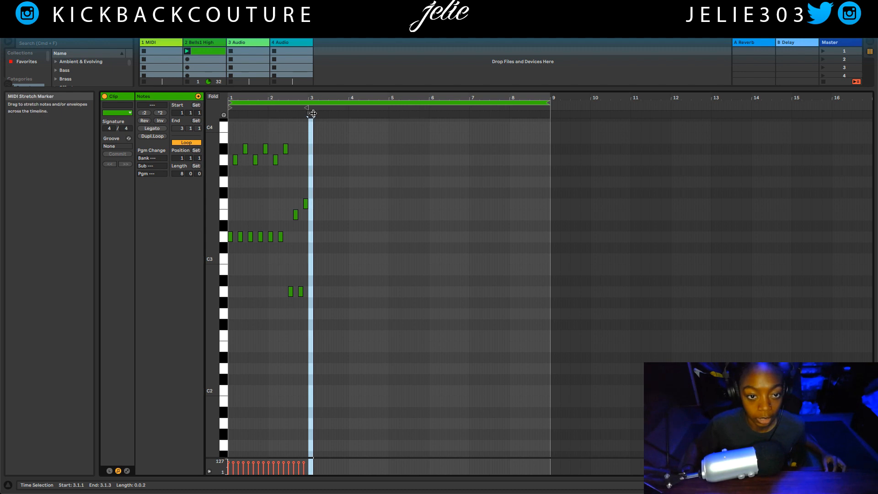
pyautogui.click(307, 113)
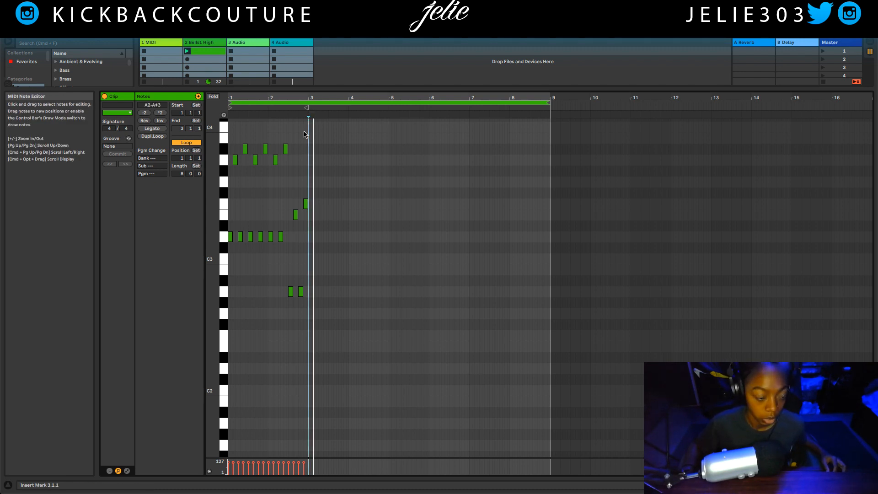
pyautogui.press('super+a')
pyautogui.press('super+d')
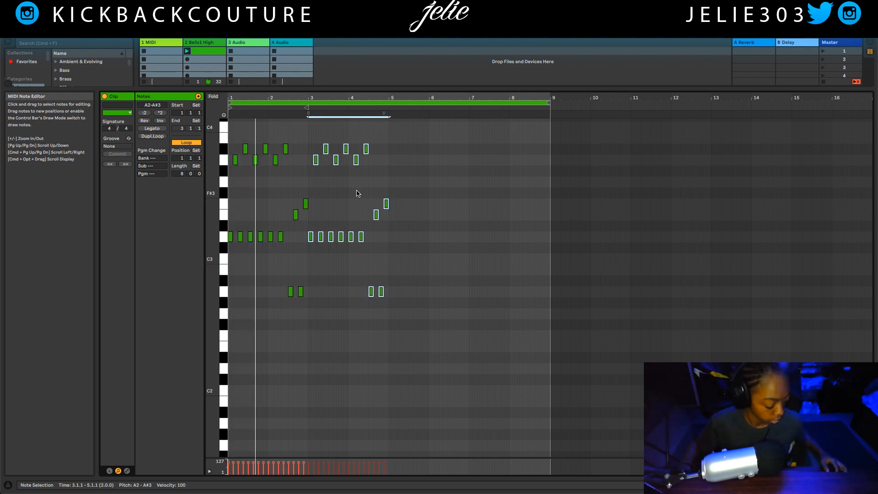
# Duplicate all notes of bars 1 to 4 so the pattern fills the 8-bar loop, and deselect them.
pyautogui.press('super+a')
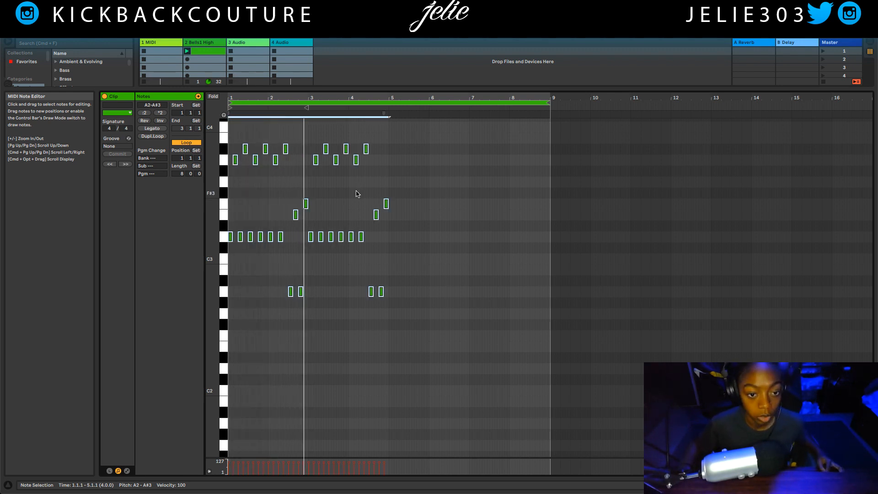
pyautogui.press('super+d')
pyautogui.click(399, 212)
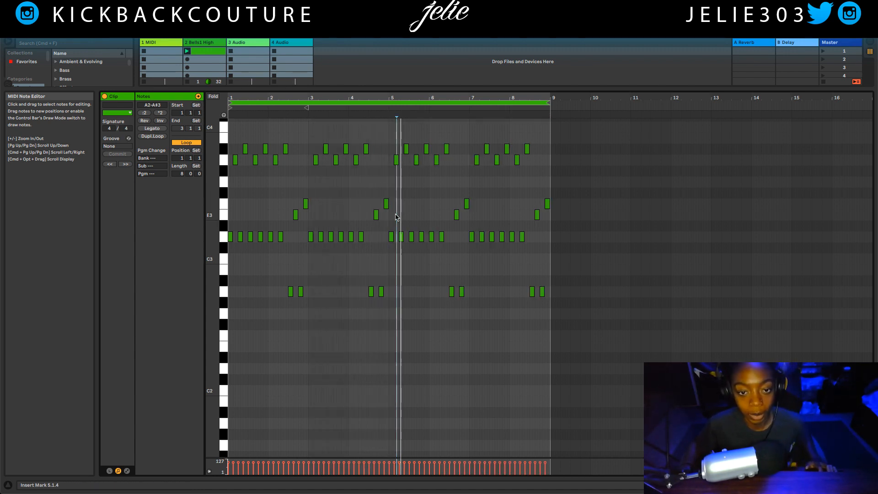
pyautogui.click(361, 204)
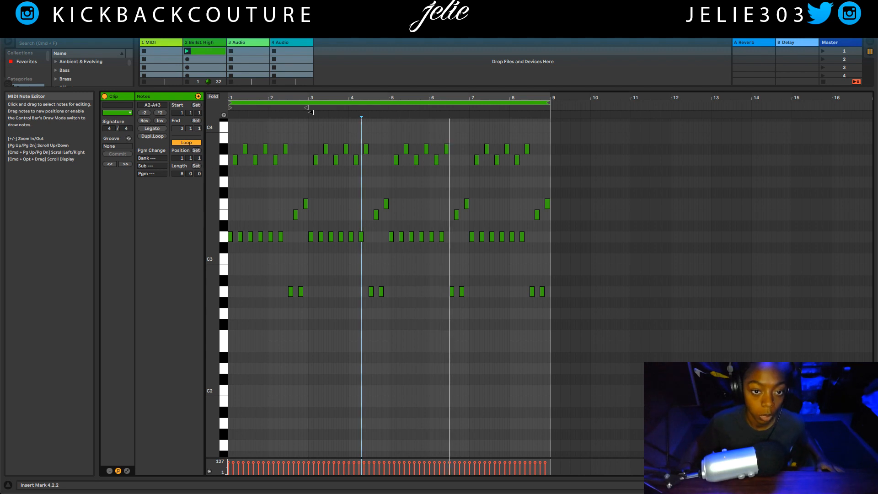
# Shrink the clip editor to reveal the mixer and browser, and show the Bells1 High track's devices.
pyautogui.moveTo(269, 87); pyautogui.dragTo(307, 440)
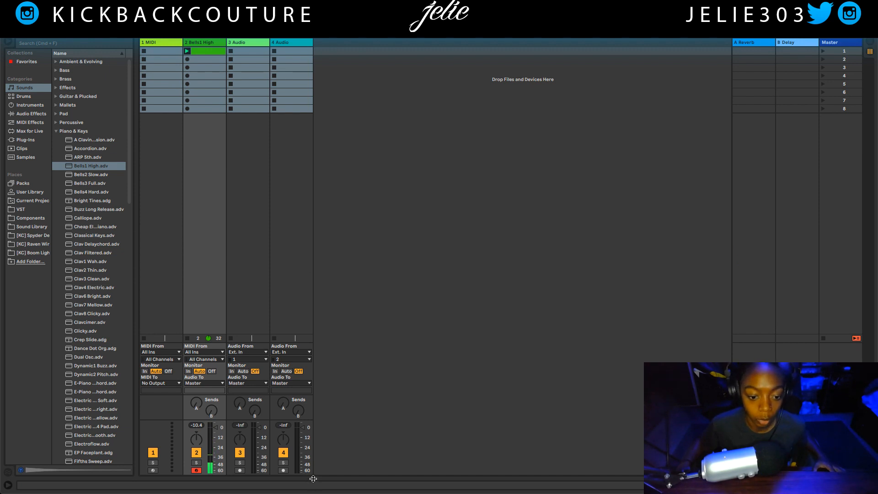
pyautogui.moveTo(313, 478); pyautogui.dragTo(314, 300)
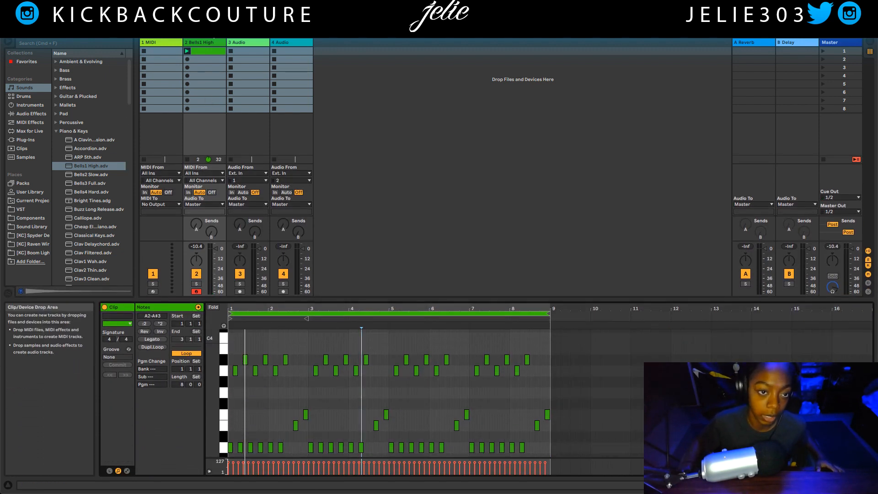
pyautogui.click(212, 44)
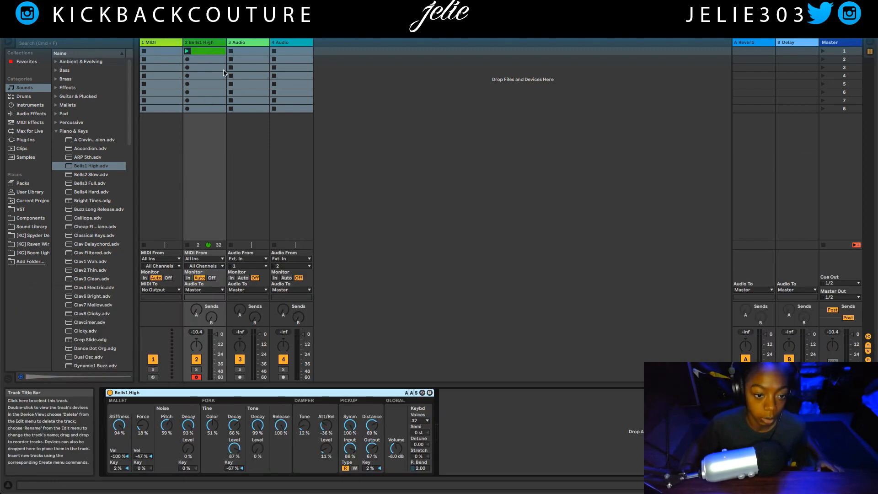
pyautogui.click(214, 44)
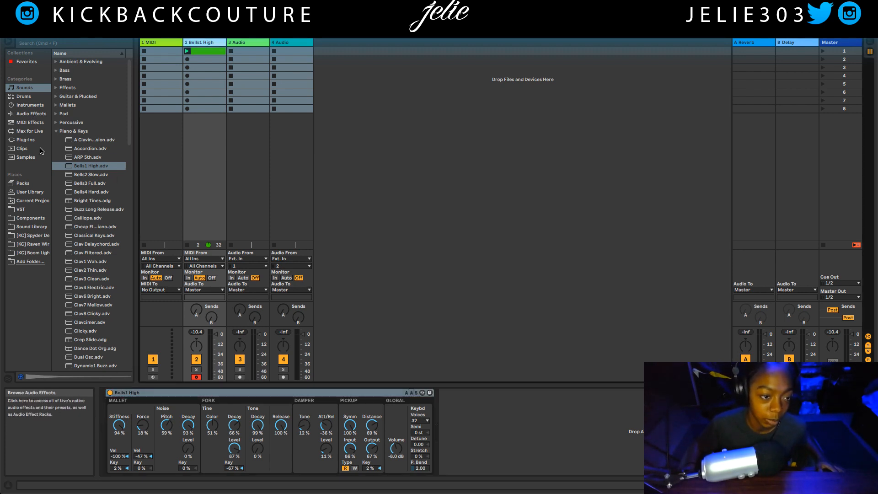
# Look through the VST plug-ins in the Local folder for an effect for the bells.
pyautogui.click(32, 141)
pyautogui.click(65, 71)
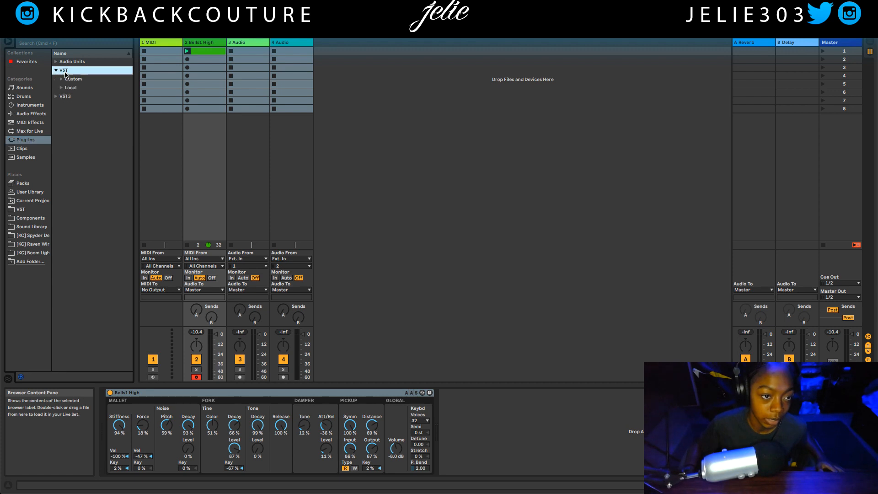
pyautogui.click(73, 80)
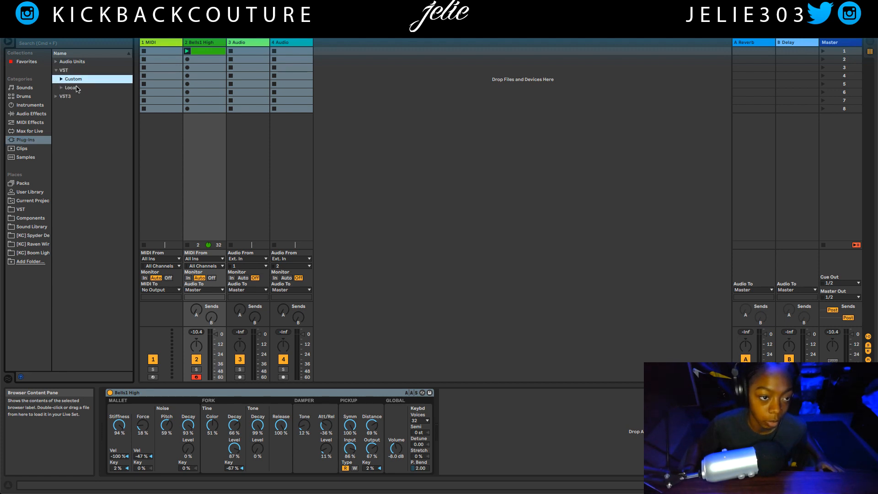
pyautogui.click(76, 89)
pyautogui.click(67, 209)
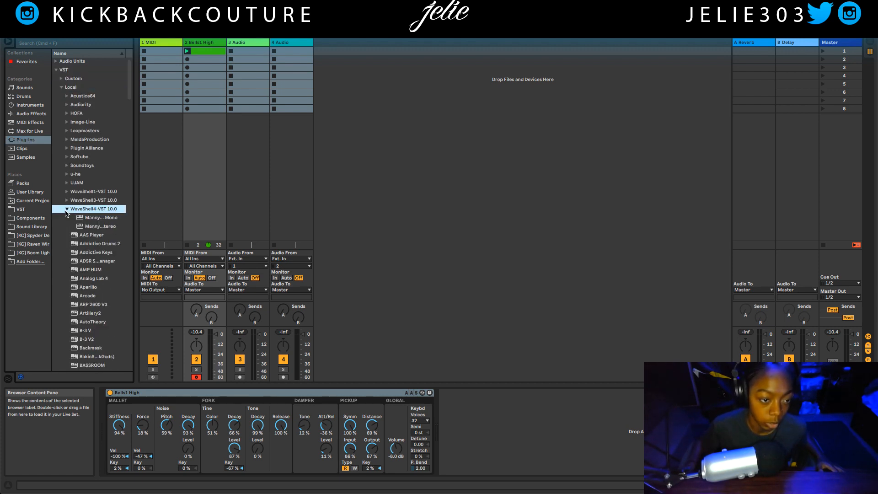
pyautogui.click(66, 209)
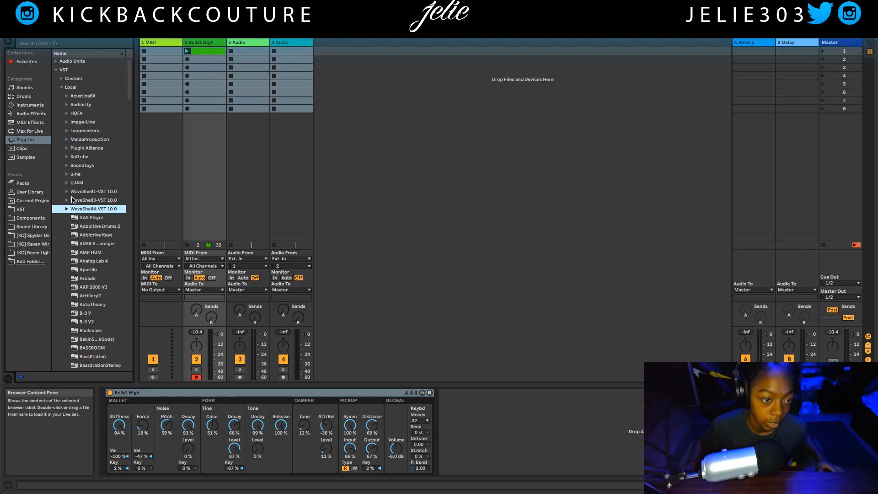
pyautogui.click(66, 209)
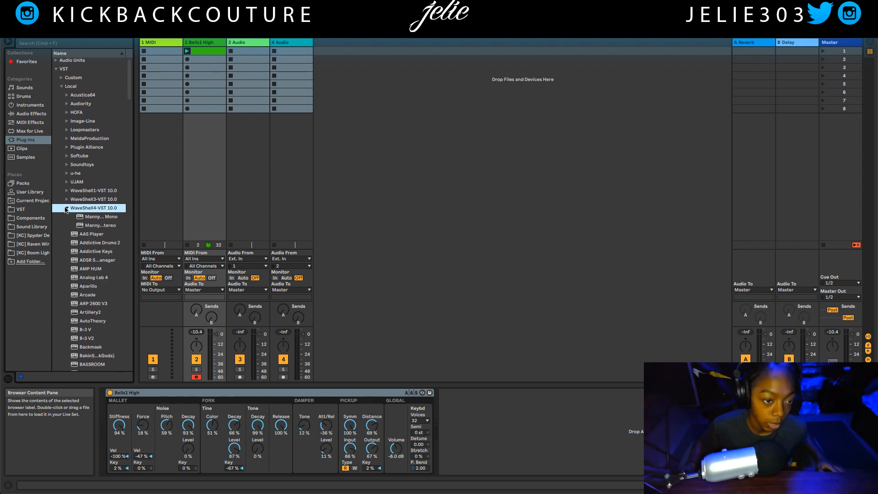
pyautogui.click(66, 209)
pyautogui.scroll(-5, 89, 211)
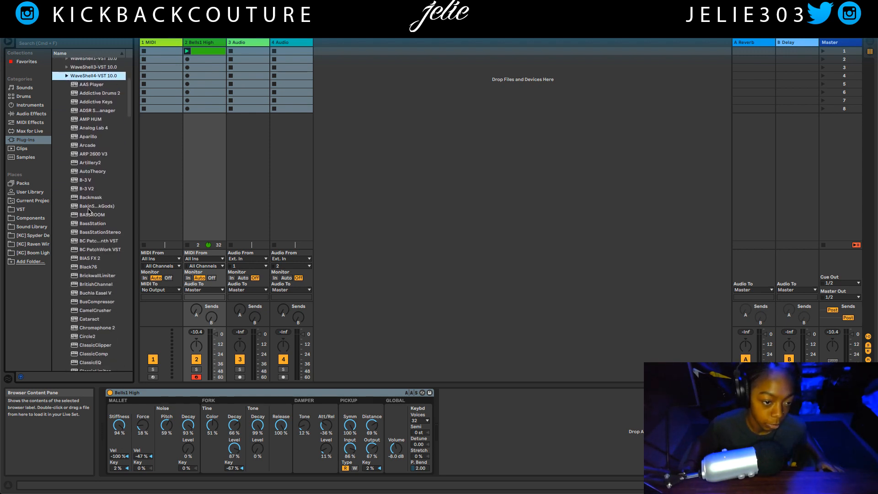
pyautogui.scroll(-5, 89, 211)
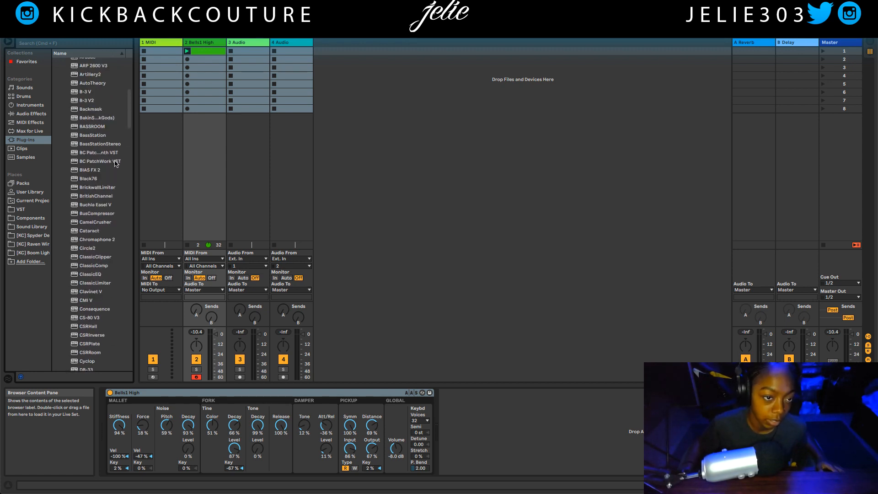
pyautogui.scroll(10, 116, 163)
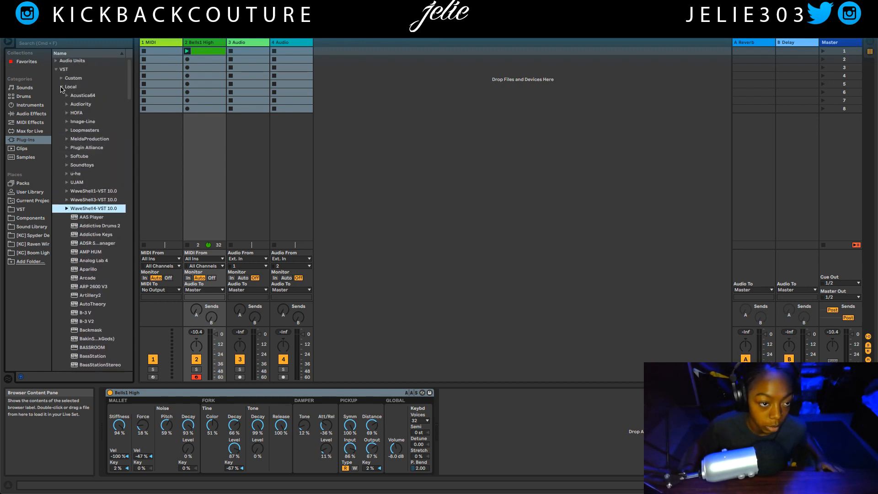
pyautogui.click(62, 89)
# Search the plug-ins for "ha", load HalfTime onto the Bells1 High track and move its window clear of the browser.
pyautogui.press('super+f')
pyautogui.write('ha')
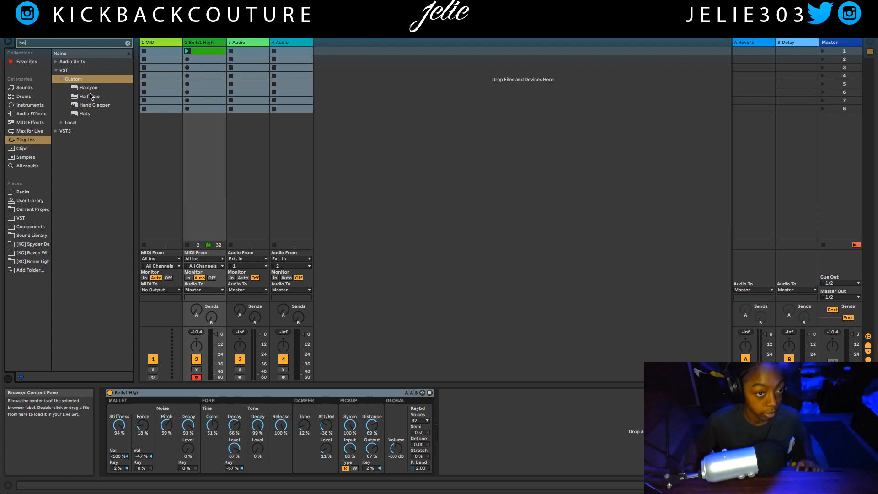
pyautogui.doubleClick(87, 96)
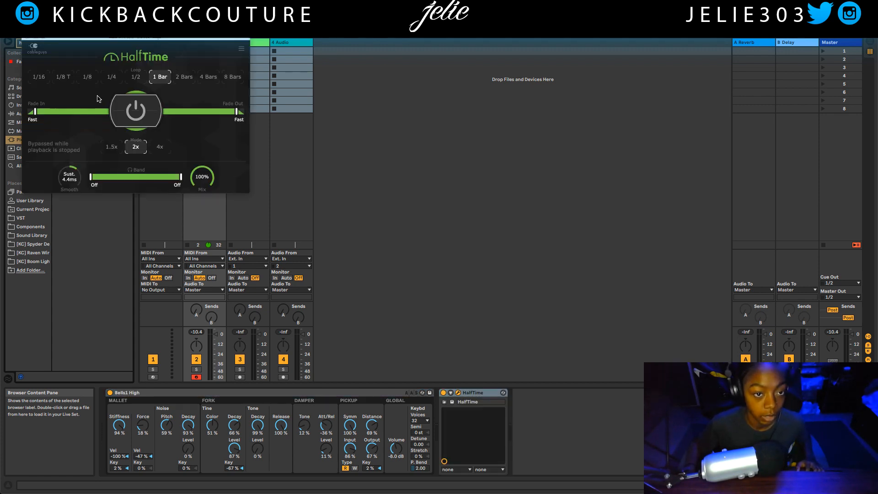
pyautogui.moveTo(142, 43); pyautogui.dragTo(448, 214)
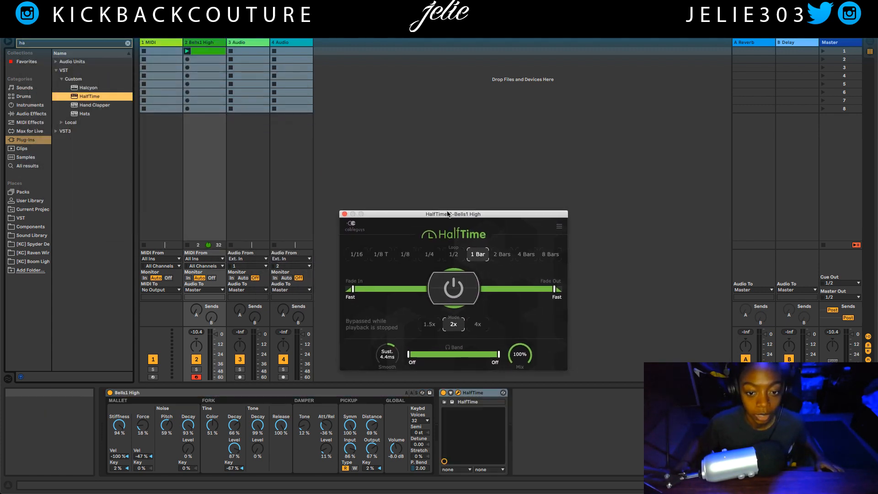
# During playback, set HalfTime to a 1/2 loop, 1.5x mode and 88% mix, and close its window.
pyautogui.press('space')
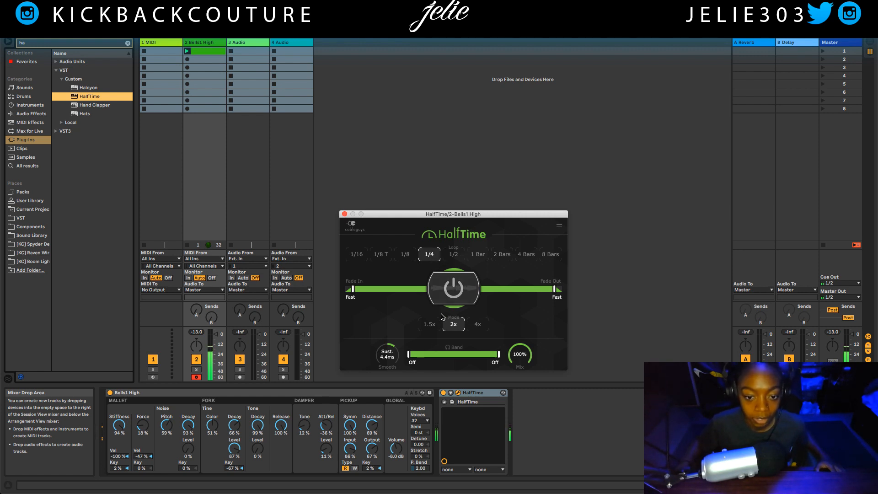
pyautogui.click(432, 324)
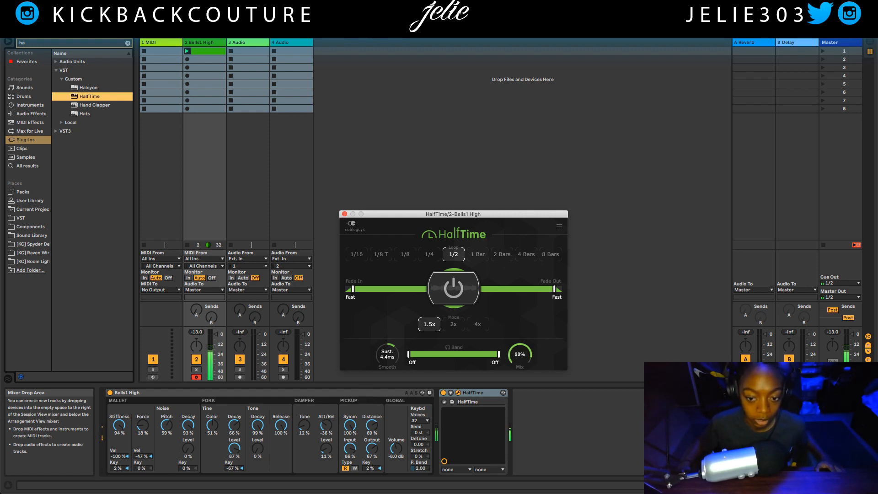
pyautogui.click(345, 214)
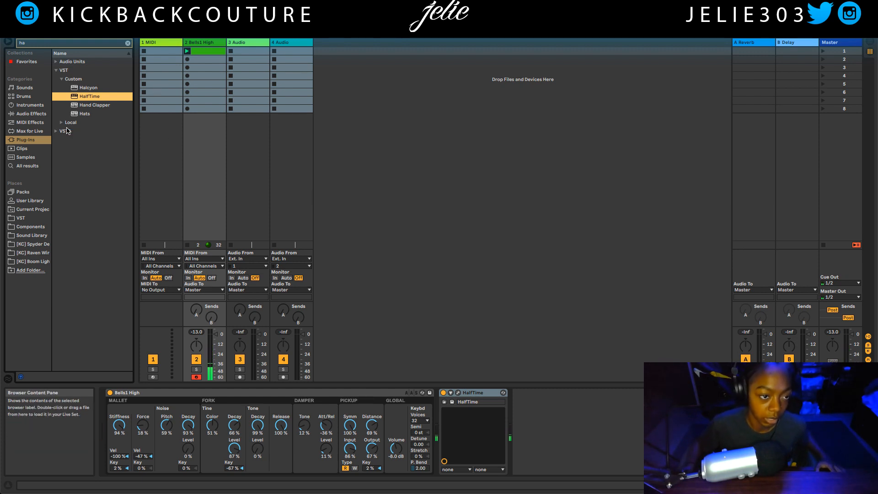
# Clear the plug-in search, replace the bells instrument with AAS Player, view its sound bank list and close its window.
pyautogui.click(127, 43)
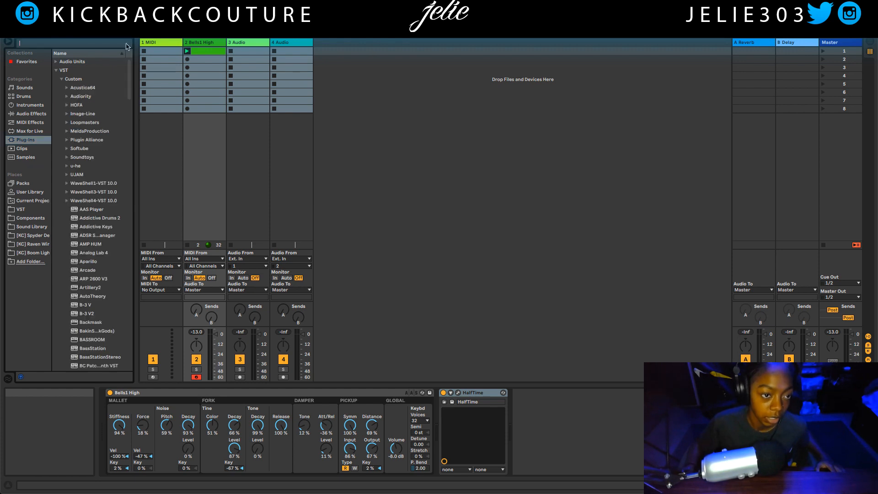
pyautogui.click(90, 209)
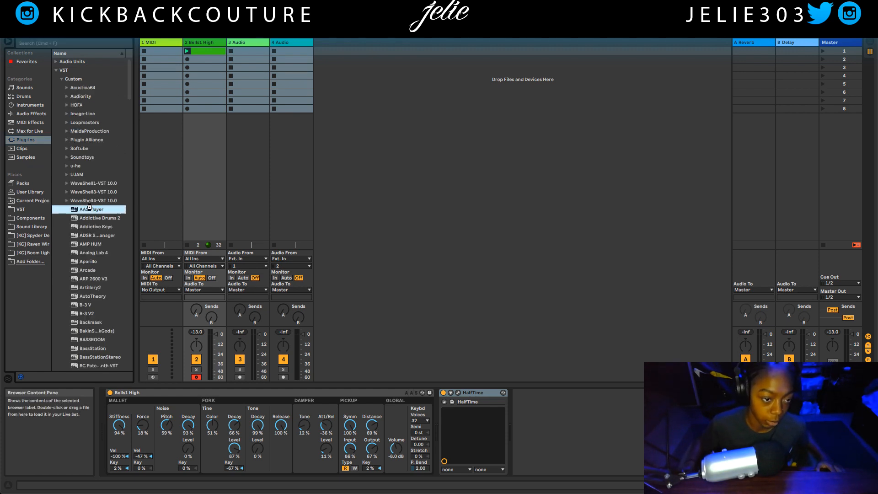
pyautogui.doubleClick(90, 209)
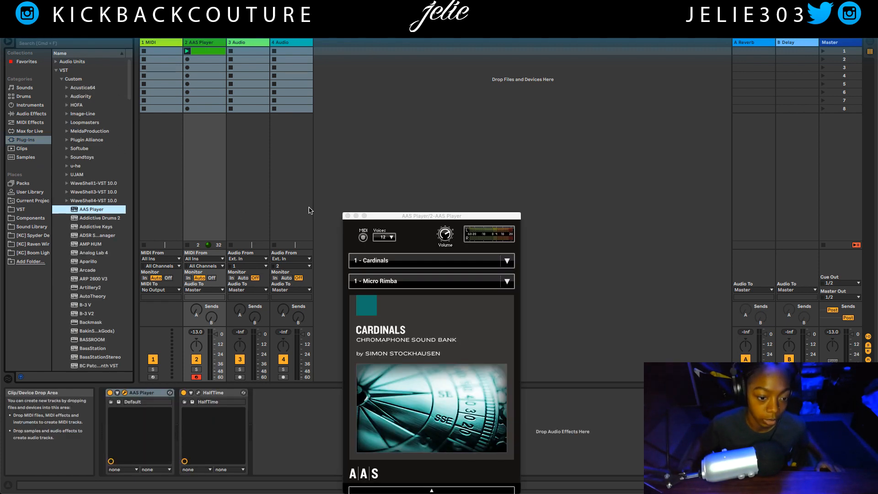
pyautogui.click(437, 264)
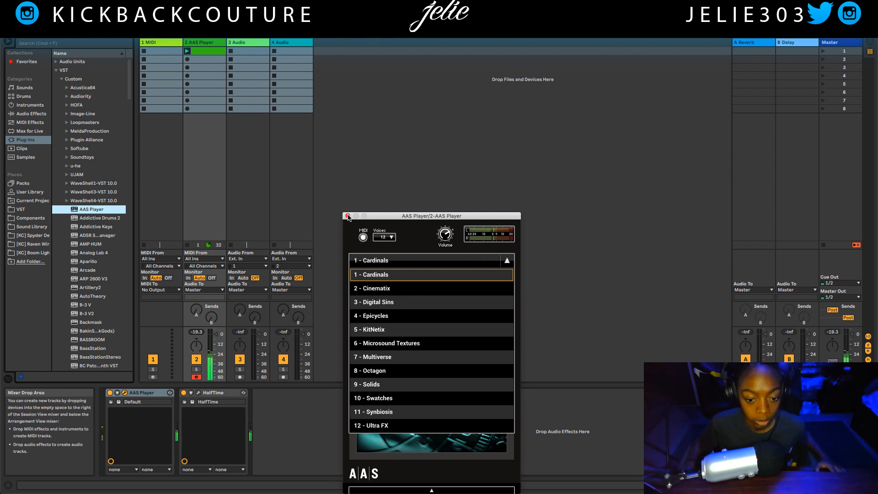
pyautogui.moveTo(348, 218); pyautogui.dragTo(352, 188)
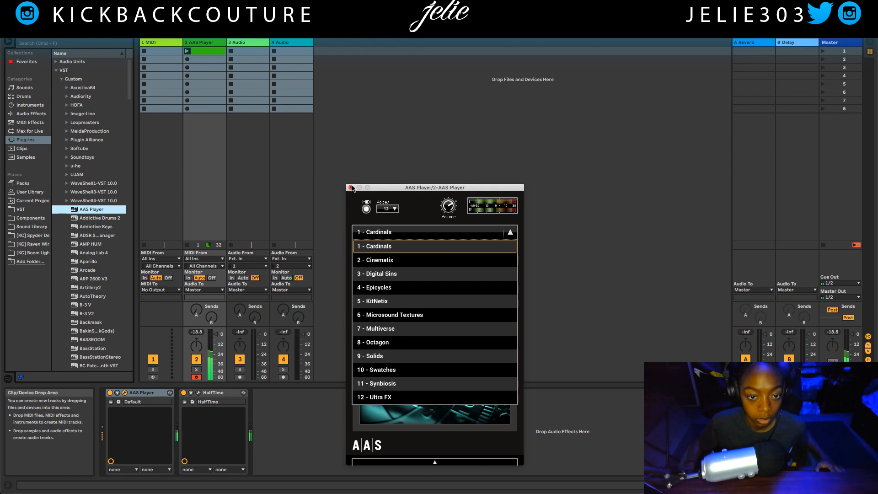
pyautogui.click(350, 188)
pyautogui.click(354, 232)
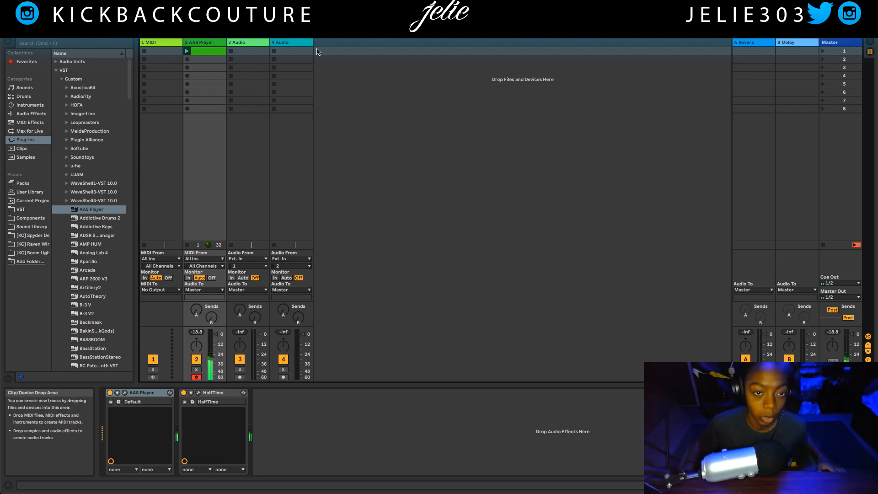
# Load K.C. Mold Hi Hat.wav from the [KC] Spyder folder onto the empty MIDI track and create a clip in its first slot.
pyautogui.click(169, 55)
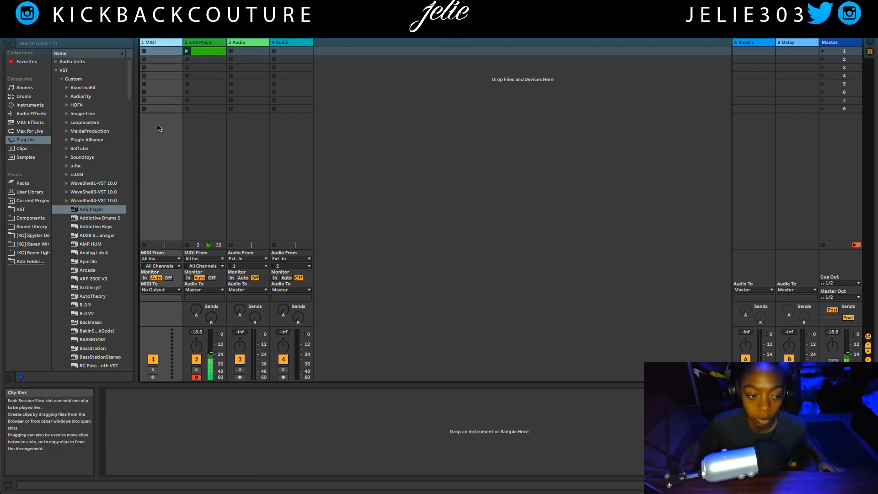
pyautogui.click(40, 237)
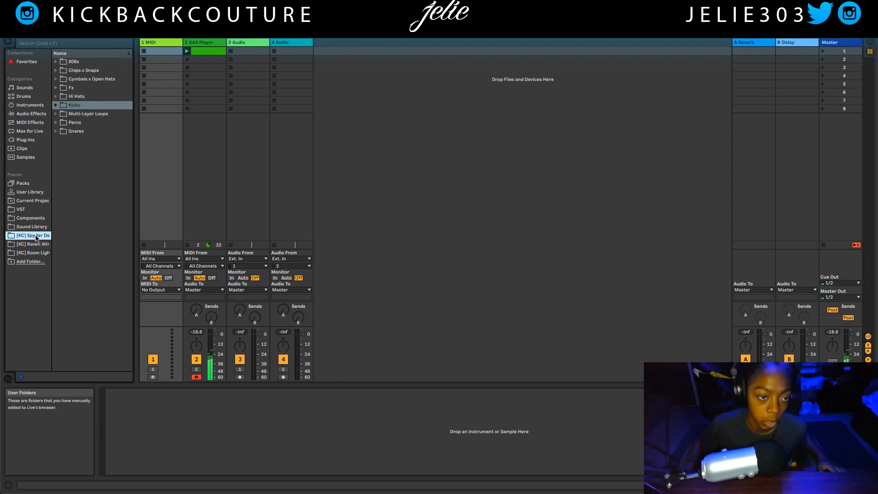
pyautogui.click(68, 97)
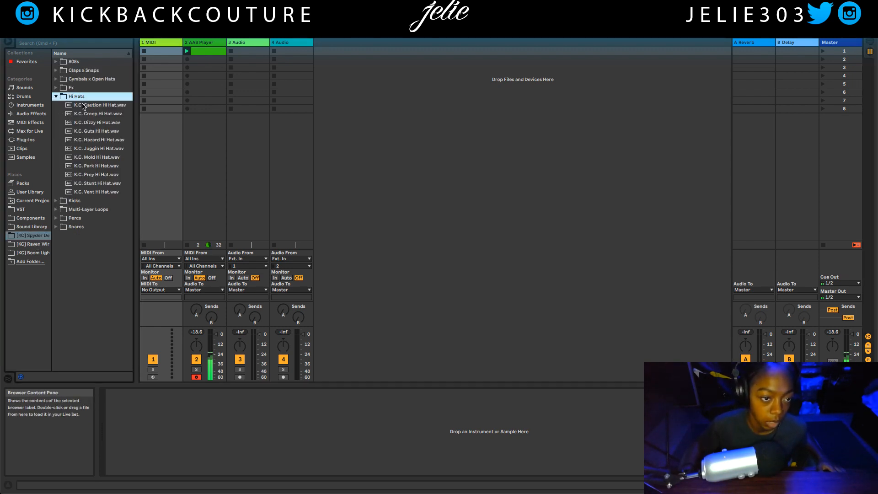
pyautogui.click(104, 158)
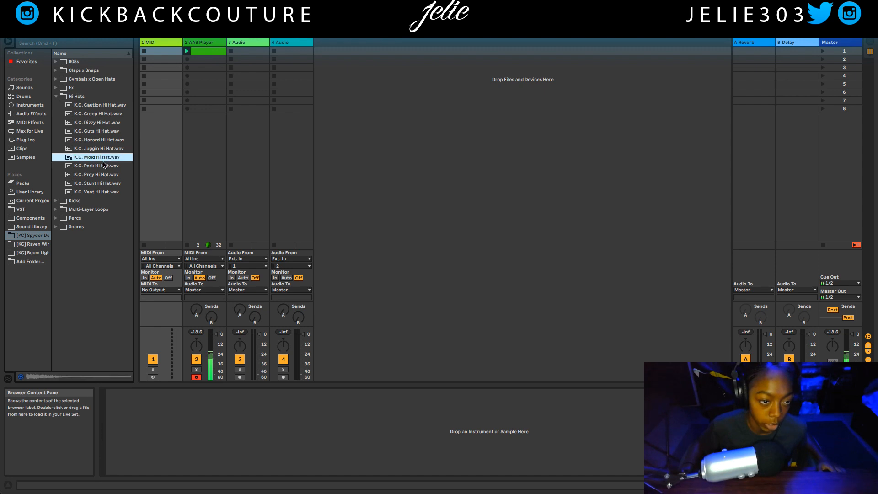
pyautogui.doubleClick(101, 158)
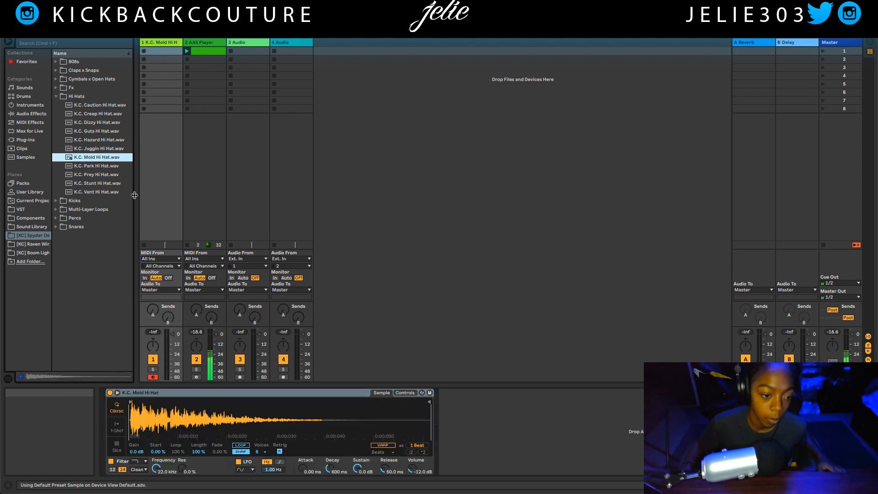
pyautogui.doubleClick(158, 52)
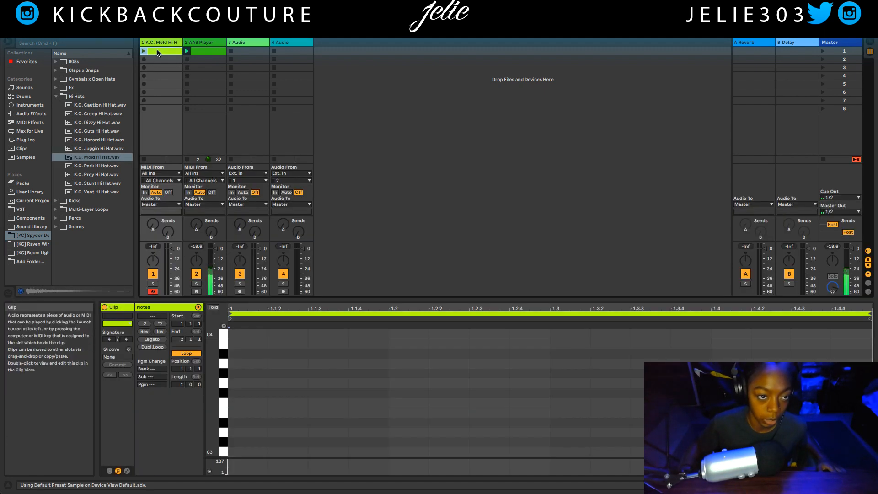
# Try the 1-Shot playback mode on the K.C. Mold Hi Hat device and return it to Classic.
pyautogui.doubleClick(164, 43)
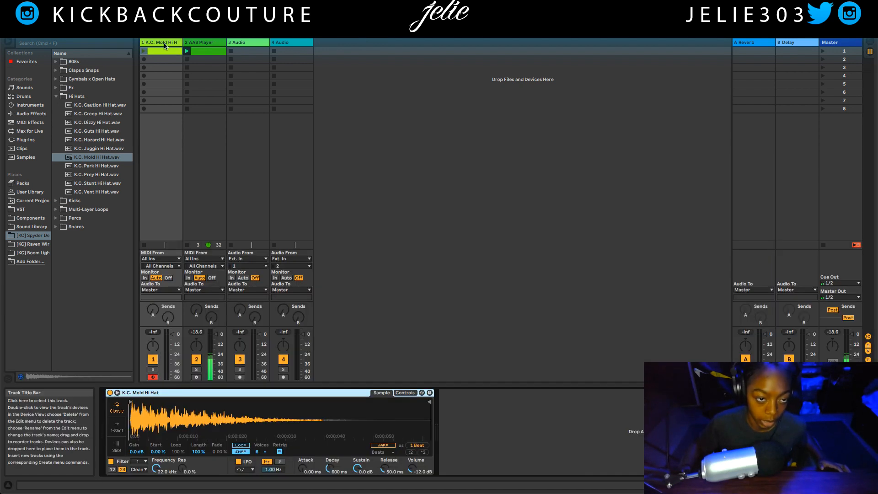
pyautogui.click(118, 430)
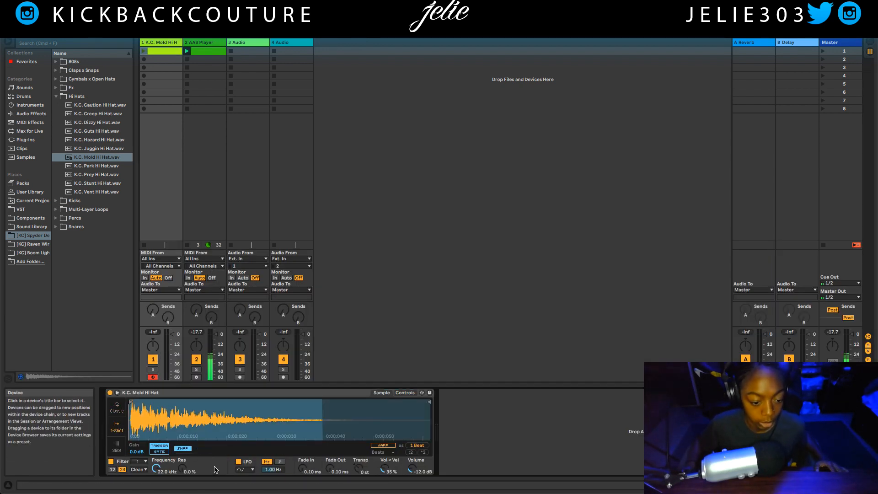
pyautogui.click(121, 407)
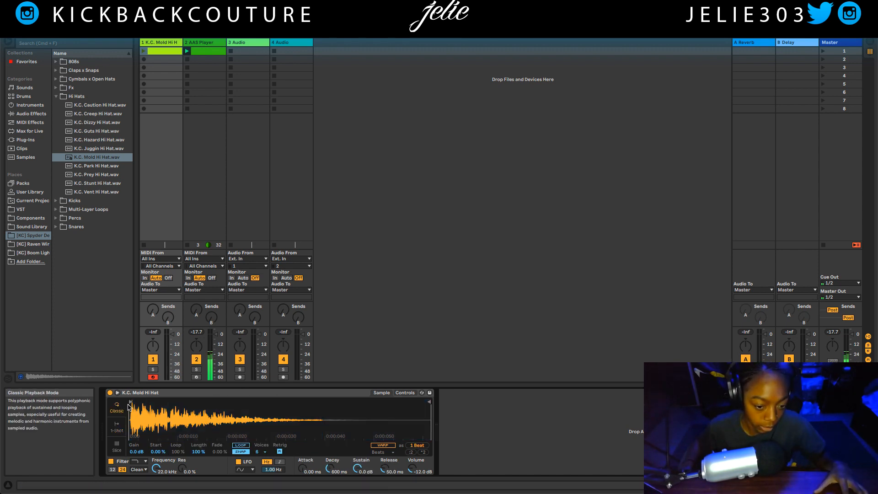
# Draw eight consecutive 1/16 notes on C3 across the first two beats of the hi-hat clip.
pyautogui.doubleClick(165, 52)
pyautogui.scroll(-2, 229, 411)
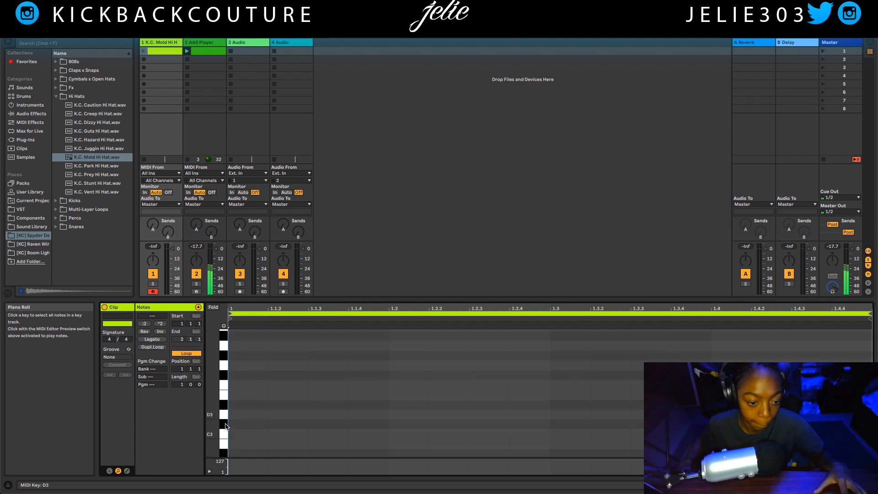
pyautogui.press('b')
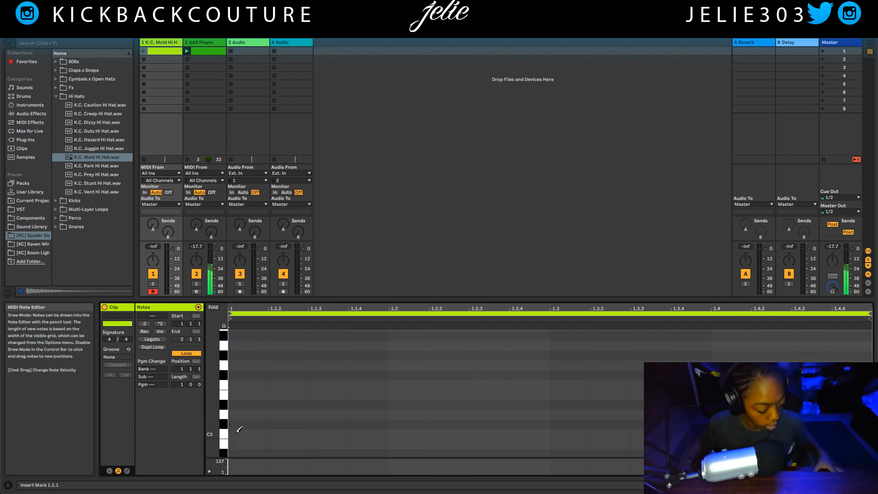
pyautogui.click(239, 429)
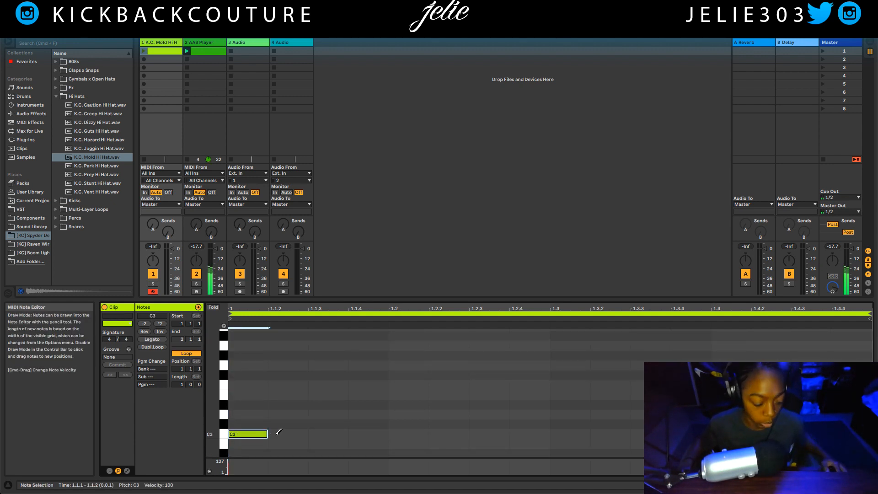
pyautogui.moveTo(279, 431); pyautogui.dragTo(526, 434)
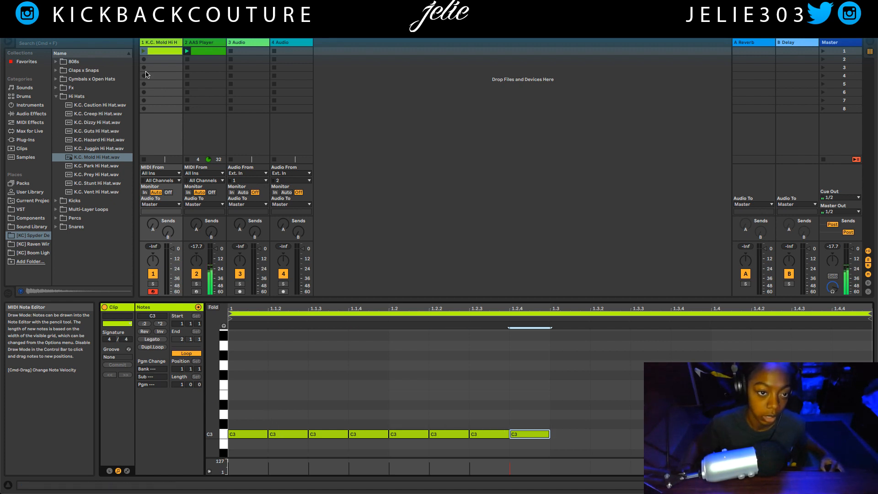
# Launch the hi-hat clip and set its loop length to 4 bars.
pyautogui.click(143, 52)
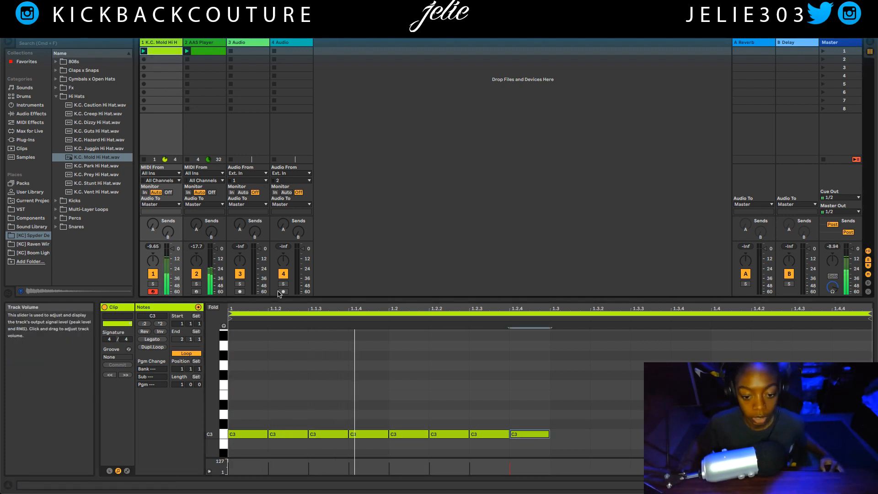
pyautogui.scroll(-3, 378, 366)
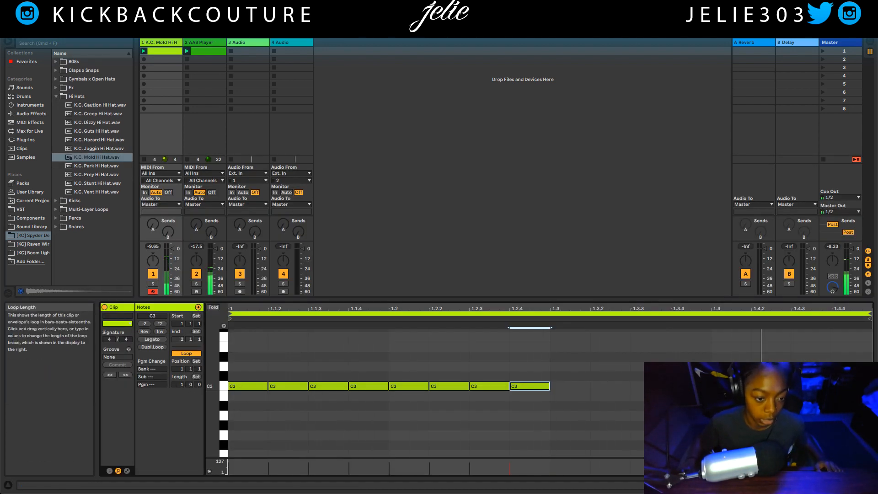
pyautogui.moveTo(182, 384); pyautogui.dragTo(181, 388)
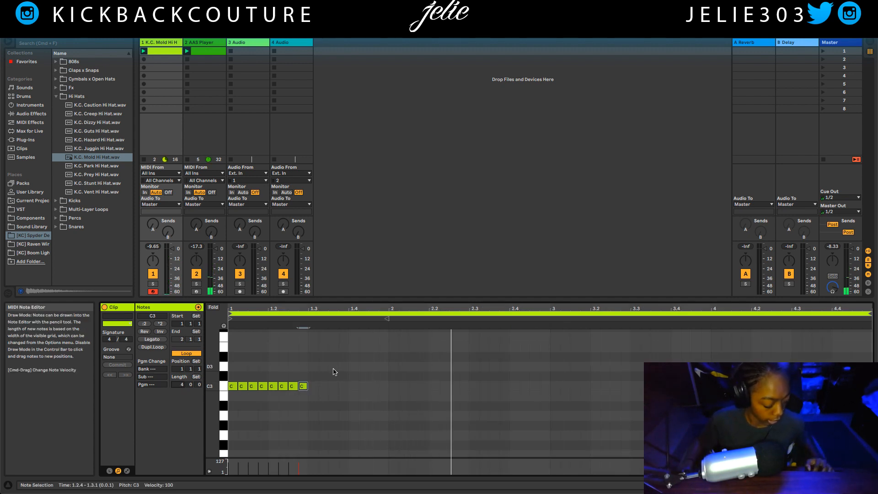
# Turn off Draw Mode and delete all the C3 notes drawn in the hi-hat clip.
pyautogui.press('b')
pyautogui.moveTo(333, 371); pyautogui.dragTo(239, 396)
pyautogui.press('Delete')
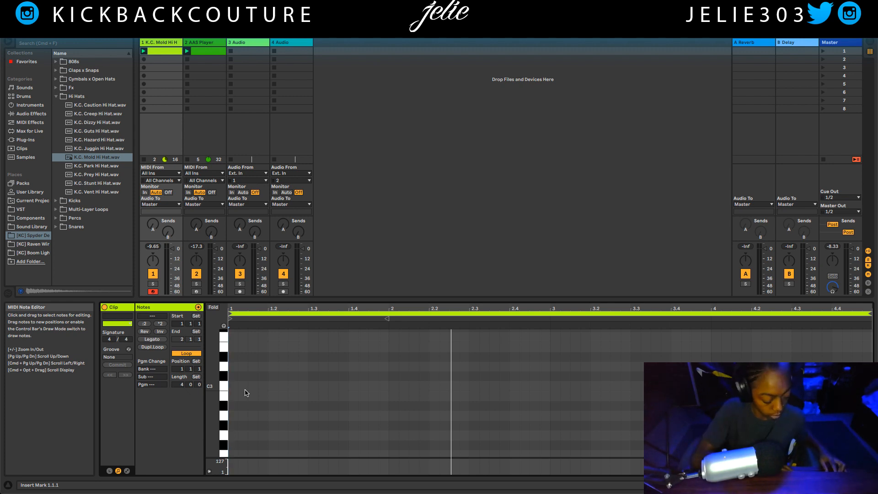
# Set the quantization value to 1/8 and switch the hi-hat clip's fixed grid to 1/8.
pyautogui.press('super+shift+u')
pyautogui.click(463, 238)
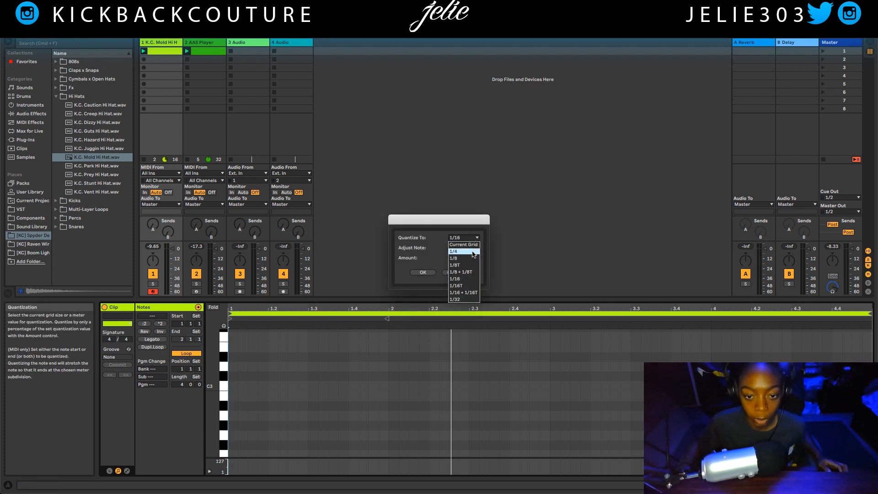
pyautogui.click(471, 258)
pyautogui.click(430, 273)
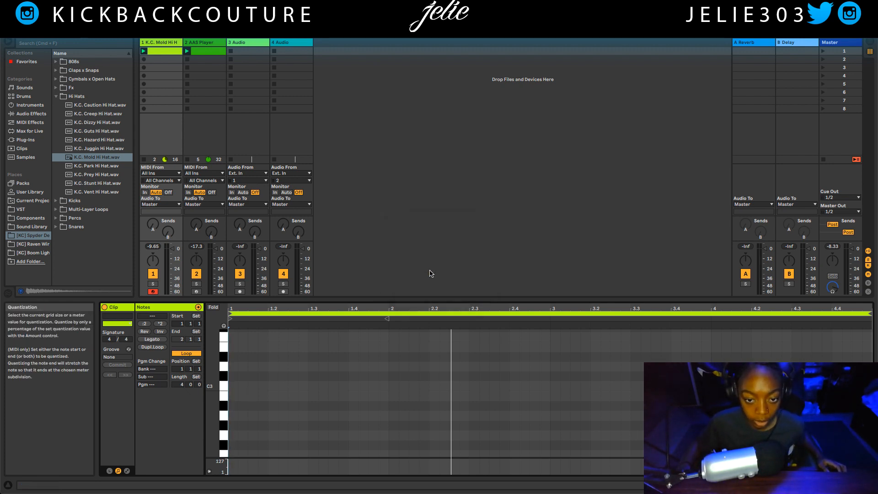
pyautogui.rightClick(319, 372)
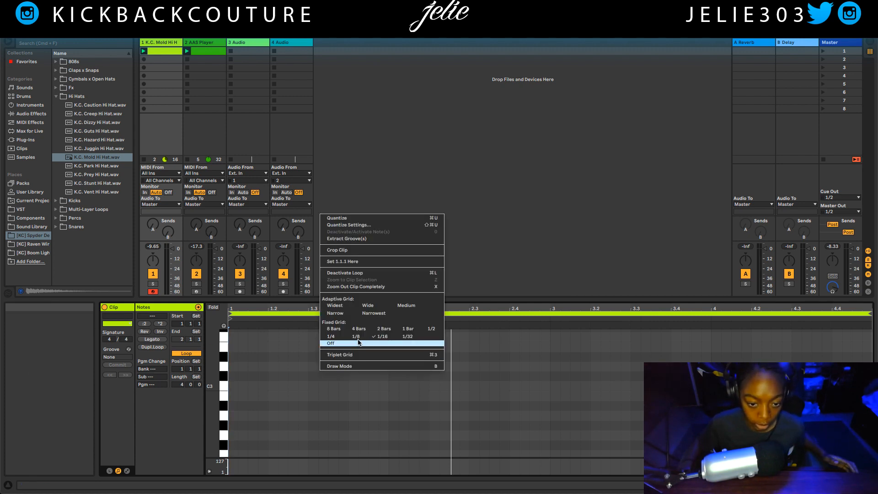
pyautogui.click(335, 343)
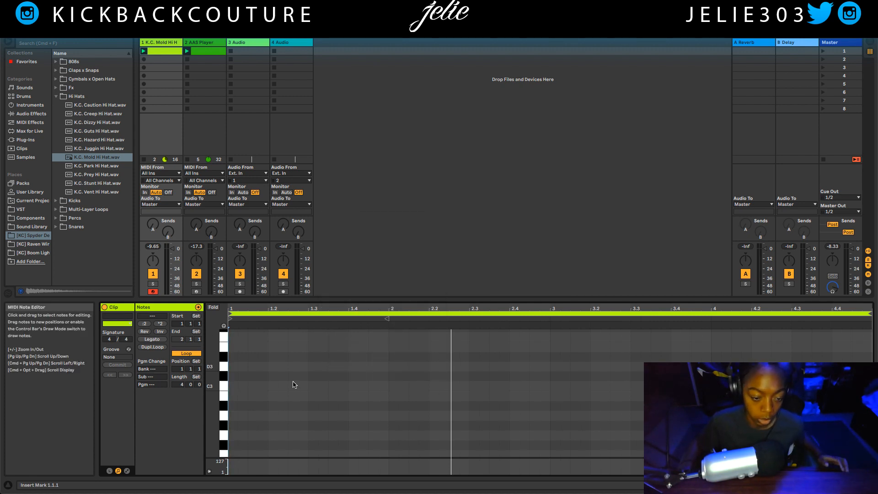
# Add an eighth-note C3 hit at the start of the hi-hat clip and duplicate it four times in a row.
pyautogui.doubleClick(234, 387)
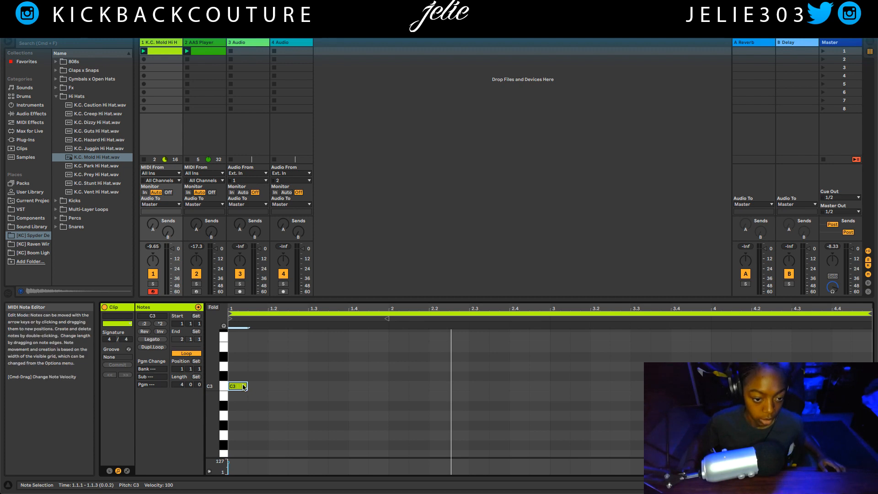
pyautogui.moveTo(247, 386); pyautogui.dragTo(266, 388)
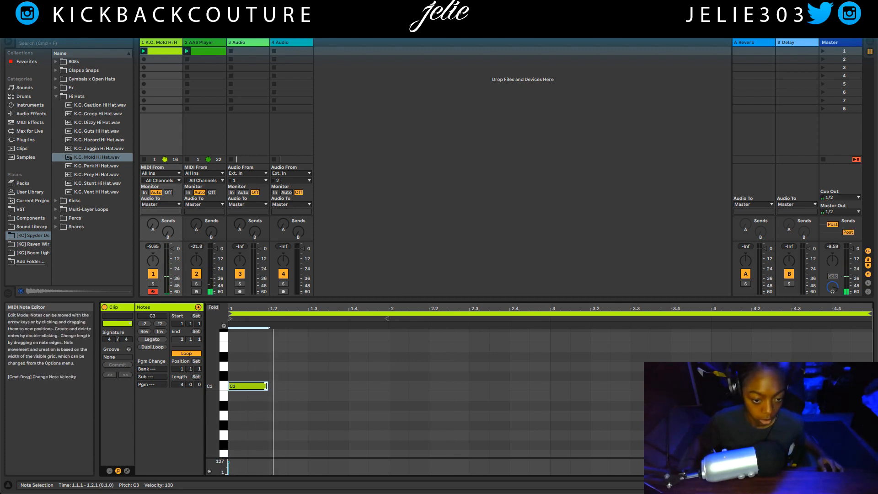
pyautogui.moveTo(269, 389); pyautogui.dragTo(246, 387)
pyautogui.press('super+d')
pyautogui.press('super+d')
pyautogui.press('super+d')
pyautogui.press('super+d')
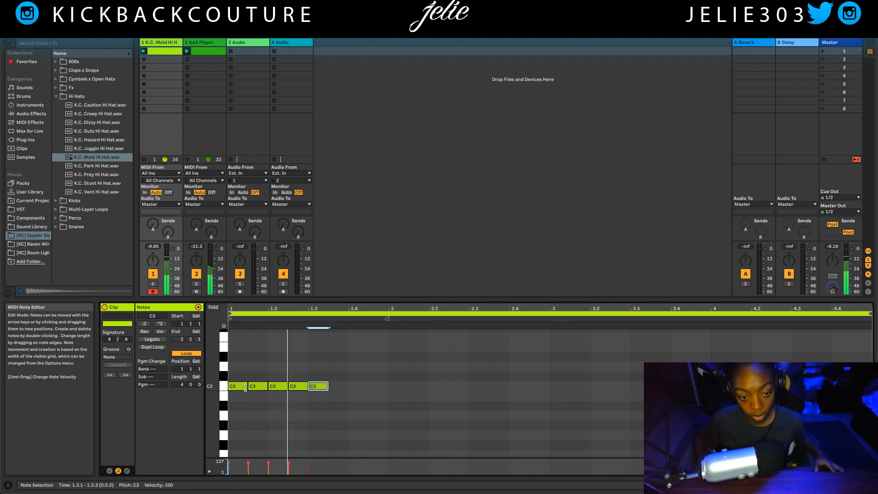
# Duplicate the five C3 notes, close the gap between the groups, and duplicate all notes so the hi-hats run unbroken to 3.3.
pyautogui.moveTo(347, 378); pyautogui.dragTo(234, 396)
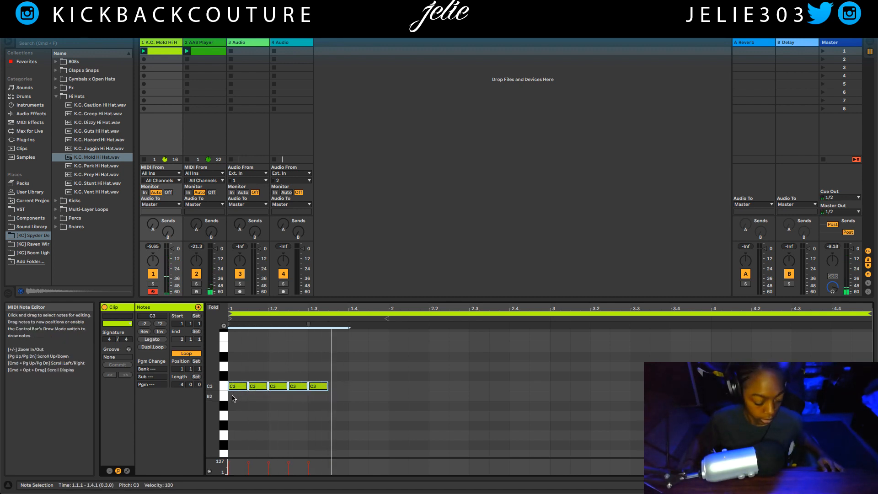
pyautogui.press('super+d')
pyautogui.moveTo(356, 387)
pyautogui.mouseDown()
pyautogui.moveTo(344, 394)
pyautogui.moveTo(349, 387)
pyautogui.mouseUp()
pyautogui.click(457, 381)
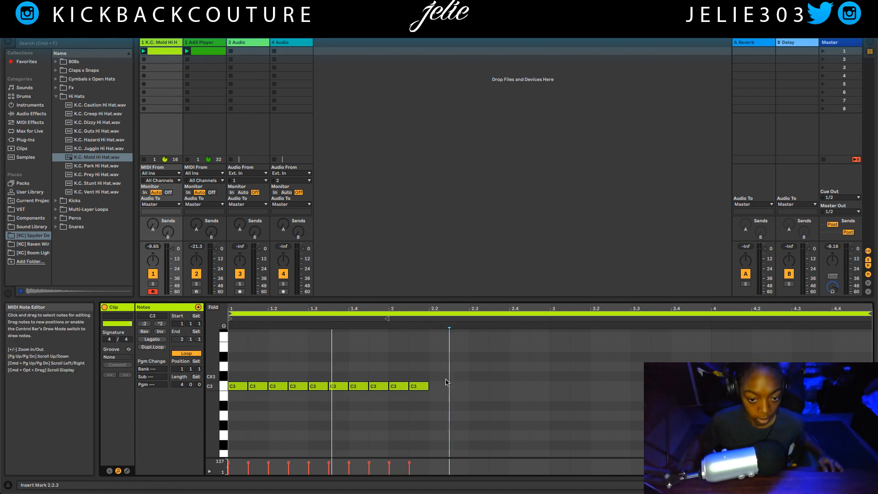
pyautogui.click(425, 373)
pyautogui.press('super+a')
pyautogui.press('super+d')
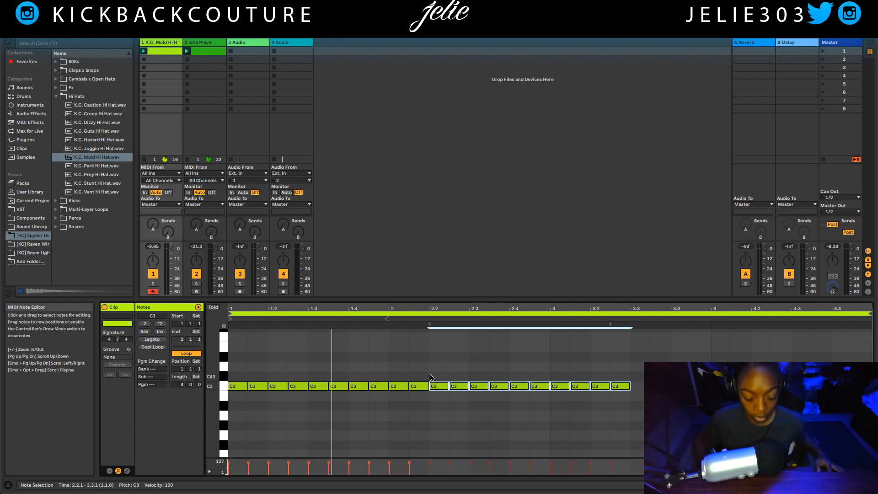
pyautogui.click(408, 397)
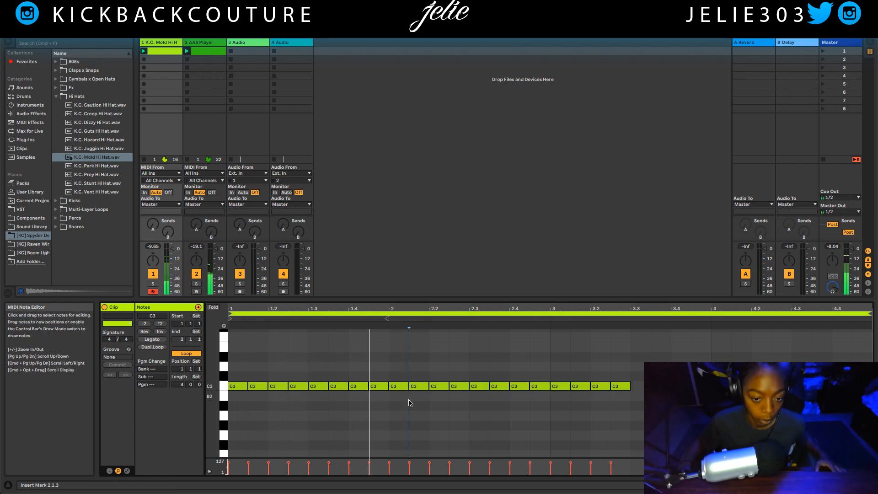
pyautogui.press('+')
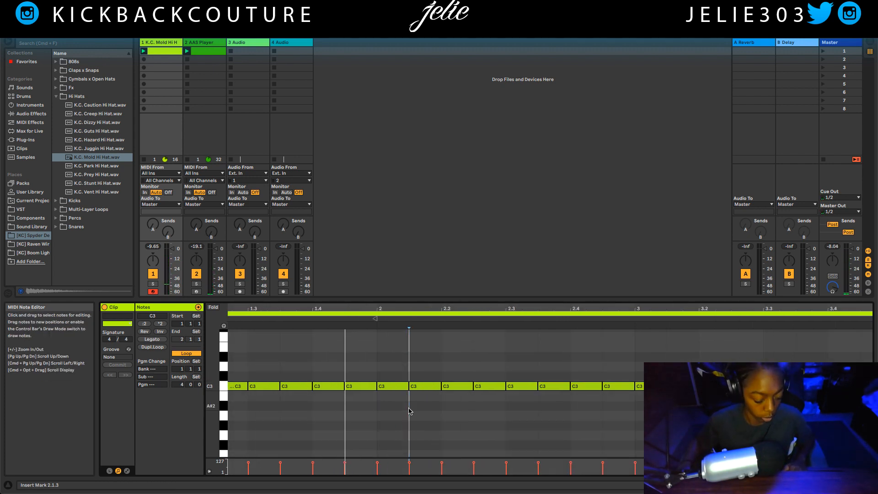
# Delete all the C3 hi-hat notes from bar 2 onward, keeping only the first bar of eighth-note hits.
pyautogui.press('-')
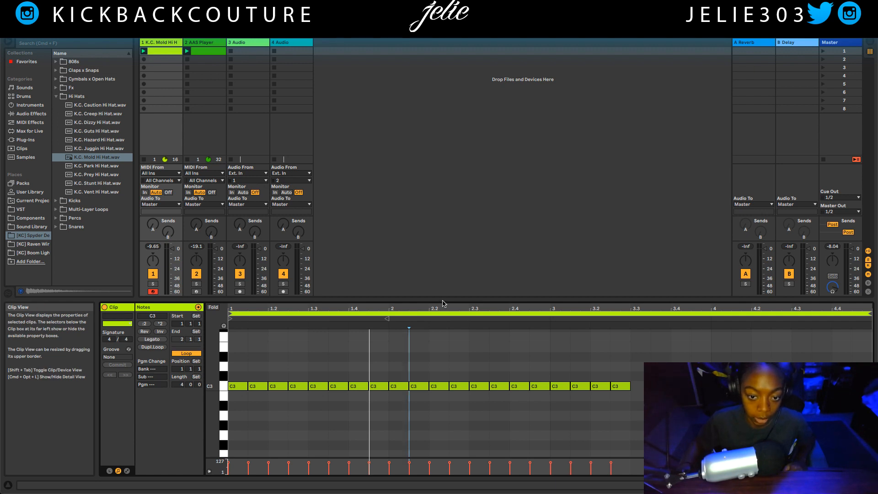
pyautogui.moveTo(441, 301); pyautogui.dragTo(437, 142)
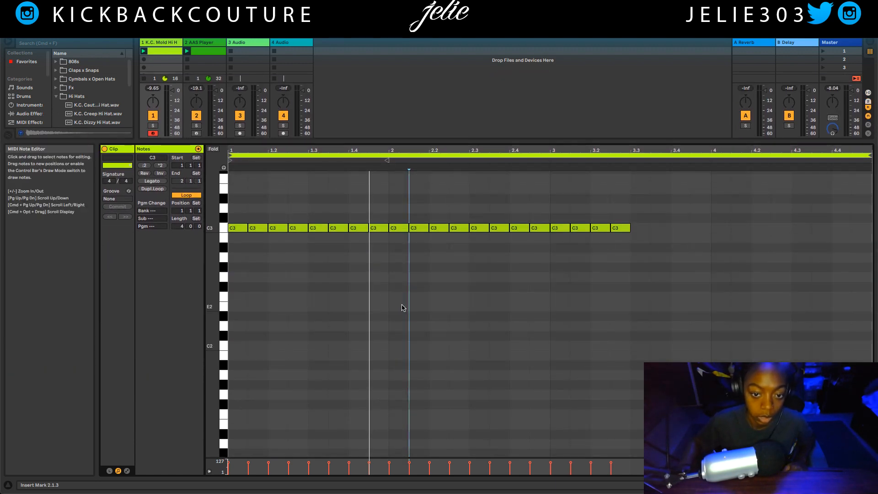
pyautogui.scroll(3, 399, 327)
pyautogui.scroll(2, 398, 339)
pyautogui.moveTo(681, 257)
pyautogui.mouseDown()
pyautogui.moveTo(637, 275)
pyautogui.moveTo(394, 324)
pyautogui.mouseUp()
pyautogui.press('Delete')
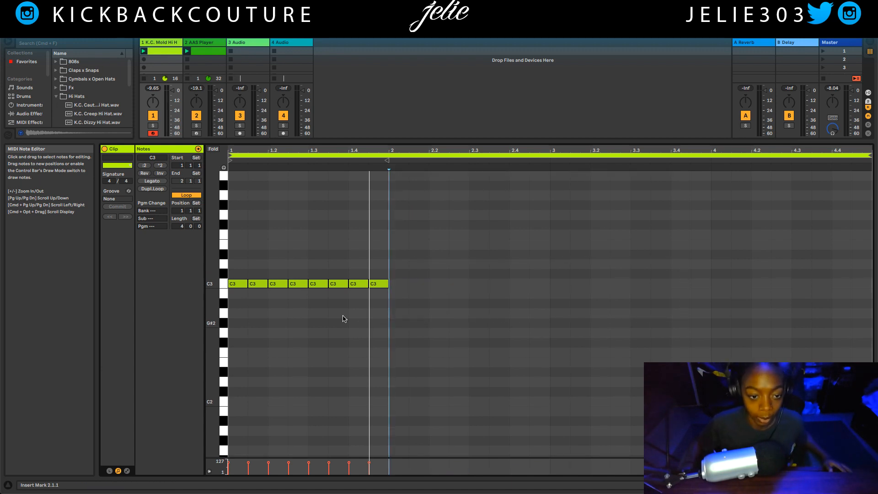
# Set the fixed grid to 1/32 and shorten the last C3 hit at 1.4.3 to just under a 1/32 note.
pyautogui.click(313, 307)
pyautogui.moveTo(388, 284); pyautogui.dragTo(372, 285)
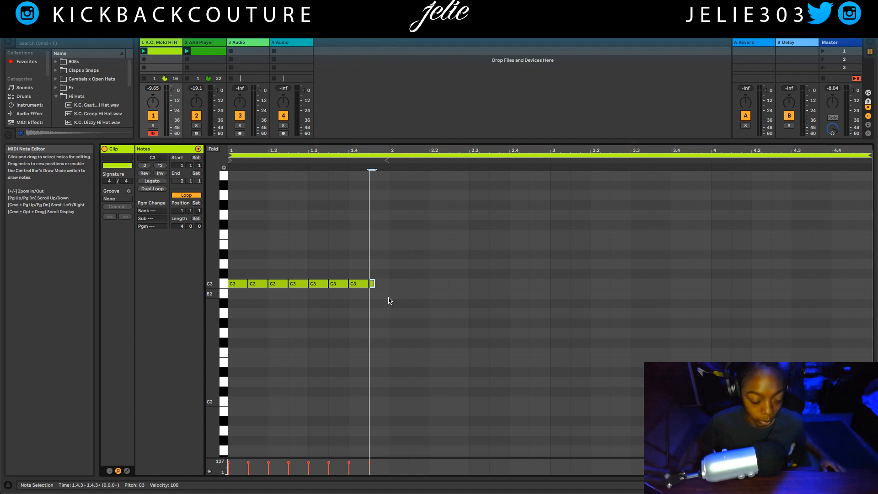
pyautogui.press('+')
pyautogui.press('+')
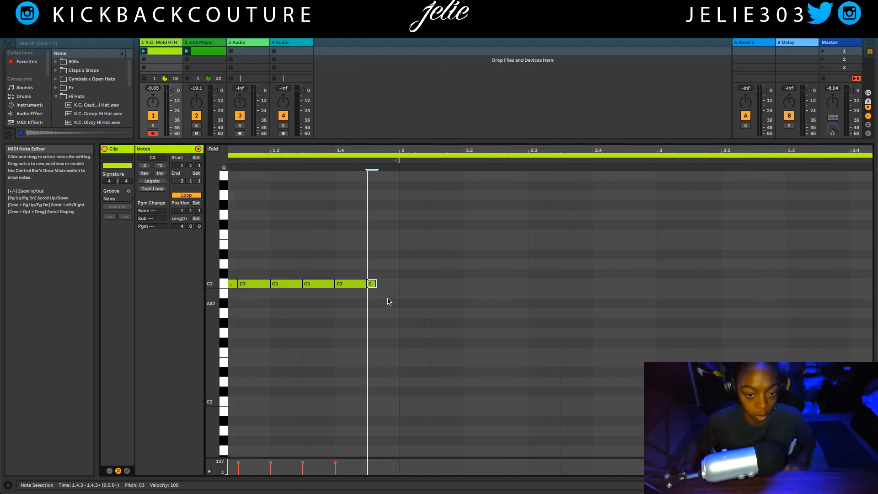
pyautogui.rightClick(392, 280)
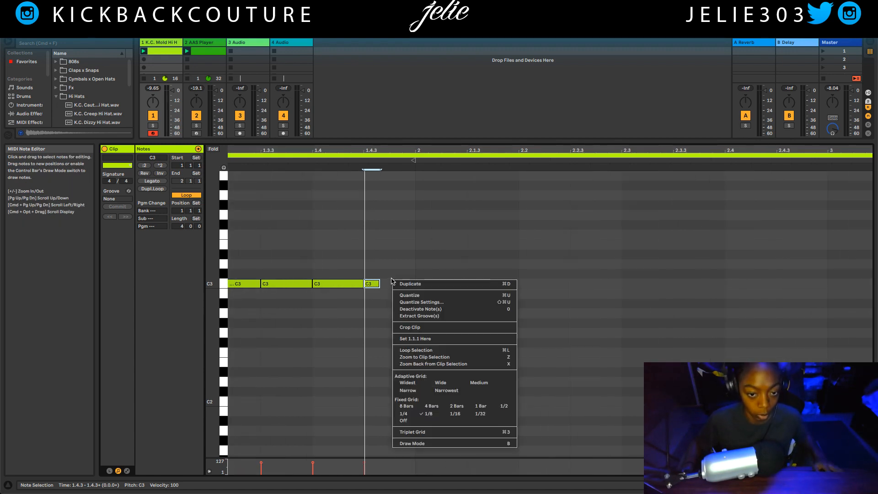
pyautogui.click(460, 413)
pyautogui.moveTo(379, 285); pyautogui.dragTo(373, 286)
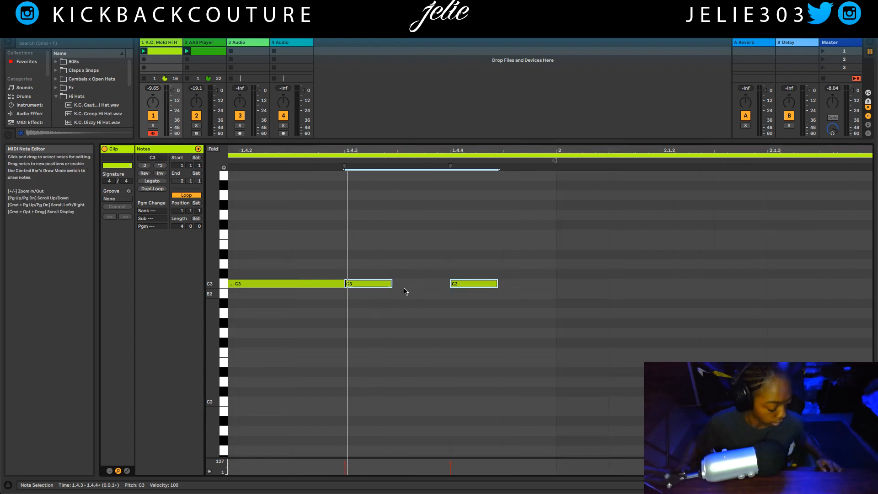
# Duplicate the short hits so four evenly spaced 1/32 C3 notes form a roll from 1.4.3 to bar 2, and play it back.
pyautogui.click(404, 291)
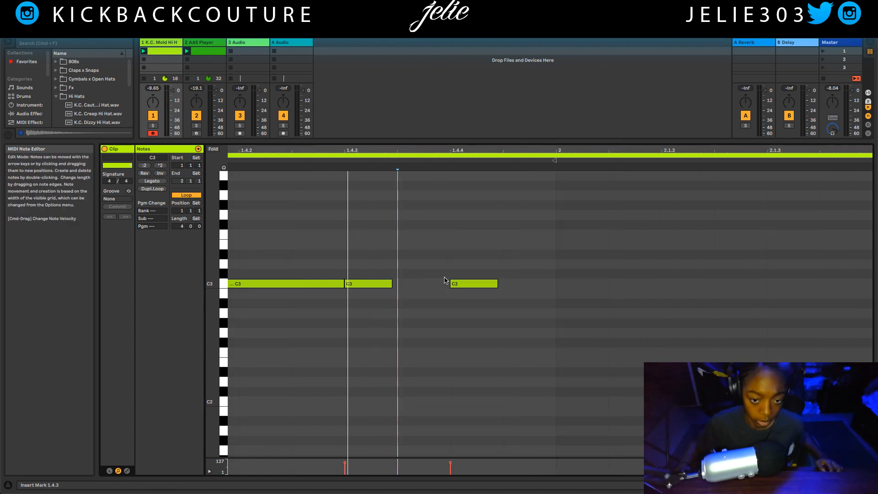
pyautogui.moveTo(485, 268); pyautogui.dragTo(419, 293)
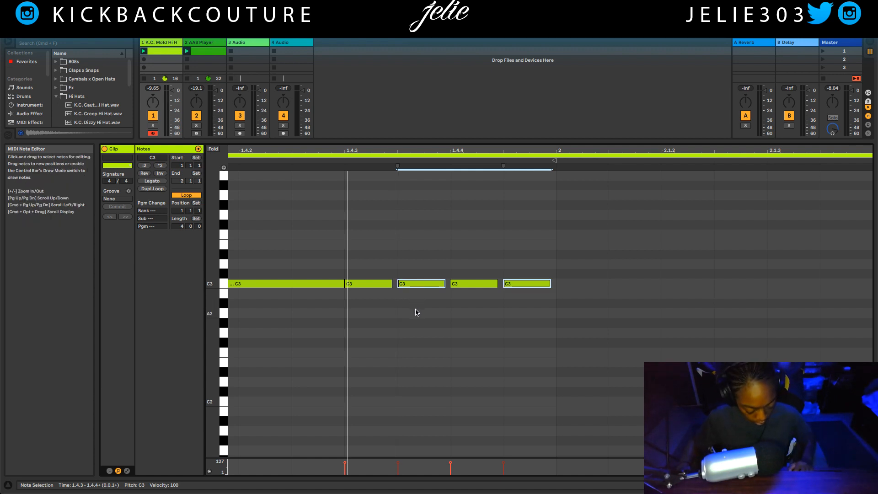
pyautogui.press('space')
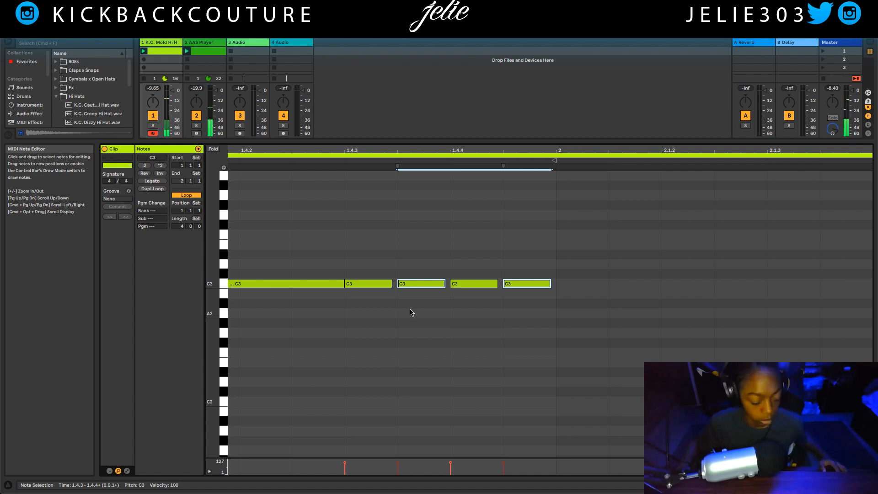
# Duplicate the whole first bar of hi-hats and line the copy up with the start of bar 2.
pyautogui.press('super+a')
pyautogui.press('super+d')
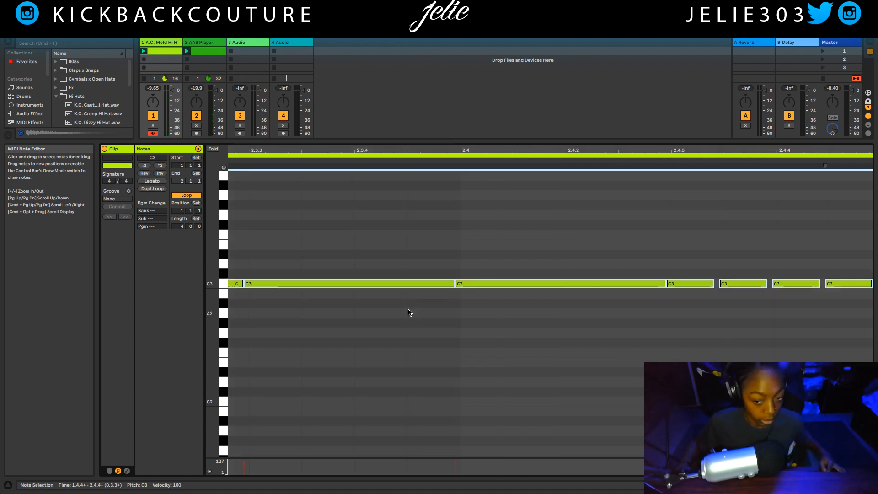
pyautogui.moveTo(475, 285); pyautogui.dragTo(480, 287)
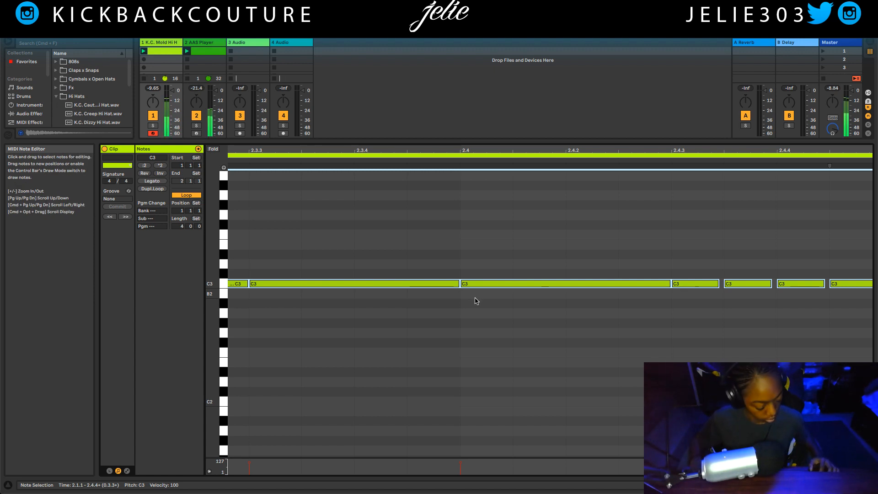
pyautogui.press('-')
pyautogui.press('-')
pyautogui.press('-')
pyautogui.press('-')
pyautogui.press('-')
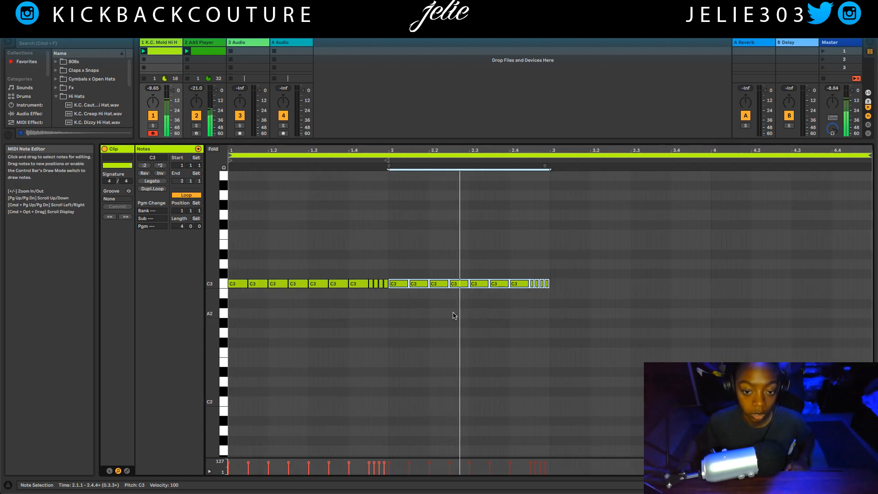
# Lower the last three roll hits of bar 2 stepwise to A#2, A2 and G#2, keeping their timing, and play them back.
pyautogui.moveTo(571, 275); pyautogui.dragTo(536, 299)
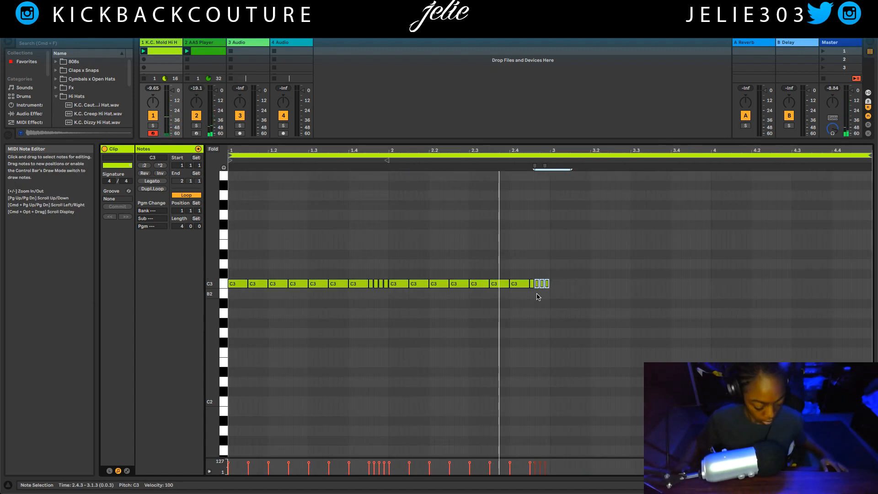
pyautogui.press('Down')
pyautogui.press('Down')
pyautogui.press('Down')
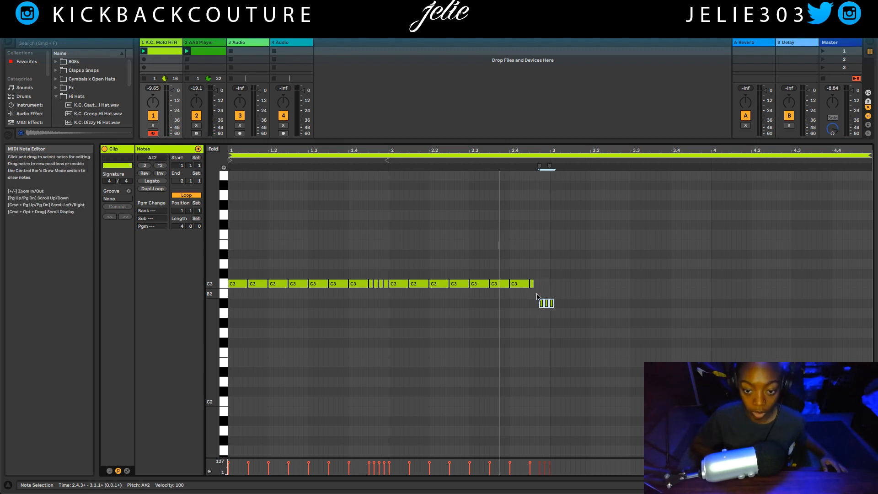
pyautogui.press('Up')
pyautogui.moveTo(569, 294); pyautogui.dragTo(540, 315)
pyautogui.press('Down')
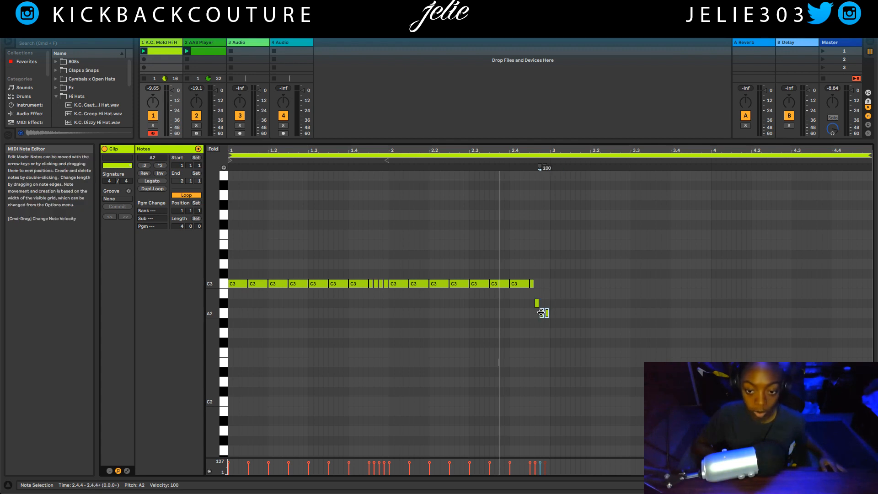
pyautogui.moveTo(568, 305); pyautogui.dragTo(554, 323)
pyautogui.press('Down')
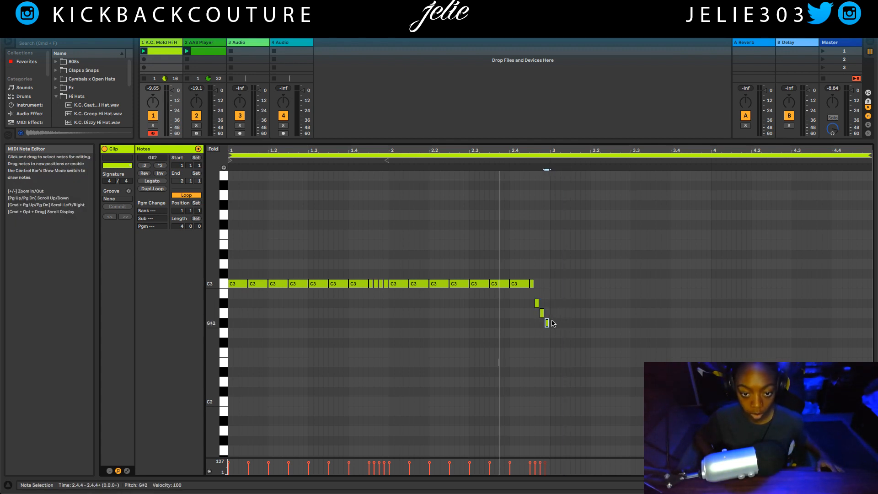
pyautogui.press('space')
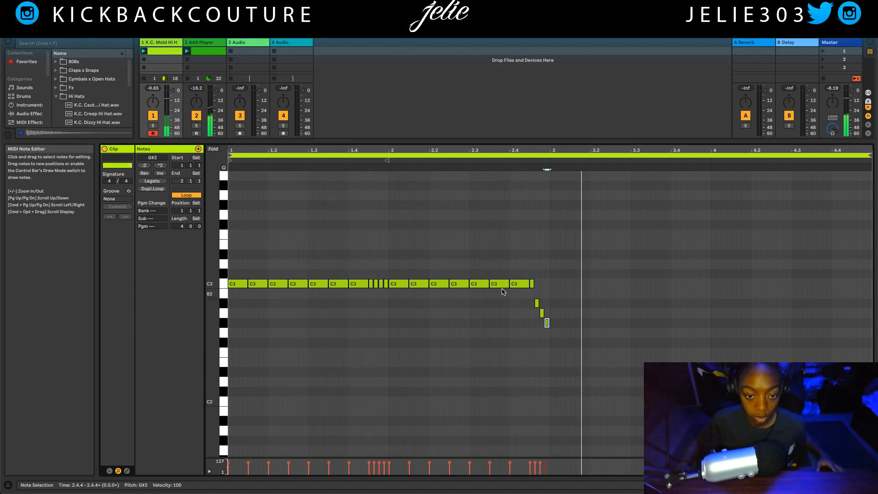
# Duplicate the two-bar hi-hat pattern, align the copy to the start of bar 3 and play it back.
pyautogui.moveTo(580, 265); pyautogui.dragTo(233, 367)
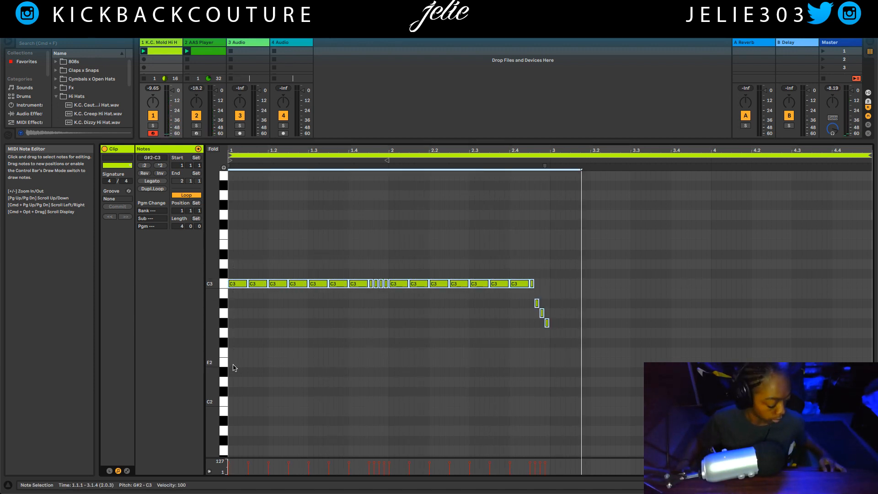
pyautogui.press('super+d')
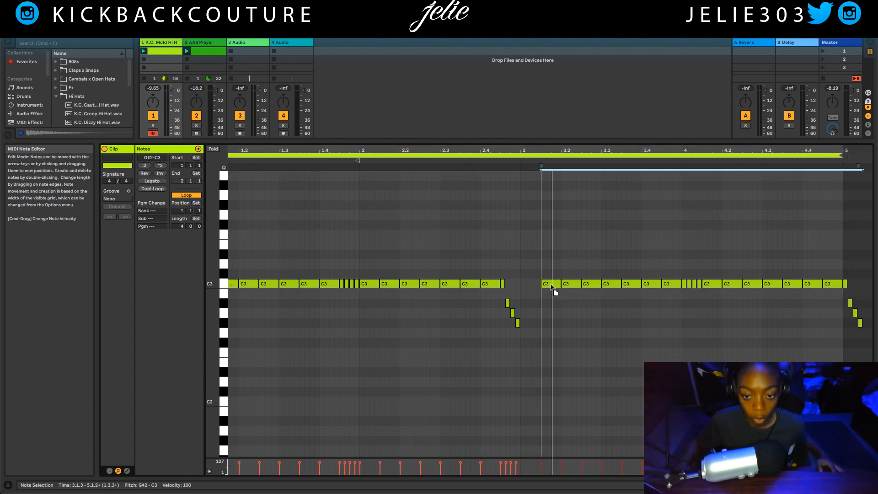
pyautogui.moveTo(562, 284); pyautogui.dragTo(533, 284)
pyautogui.click(547, 324)
pyautogui.press('space')
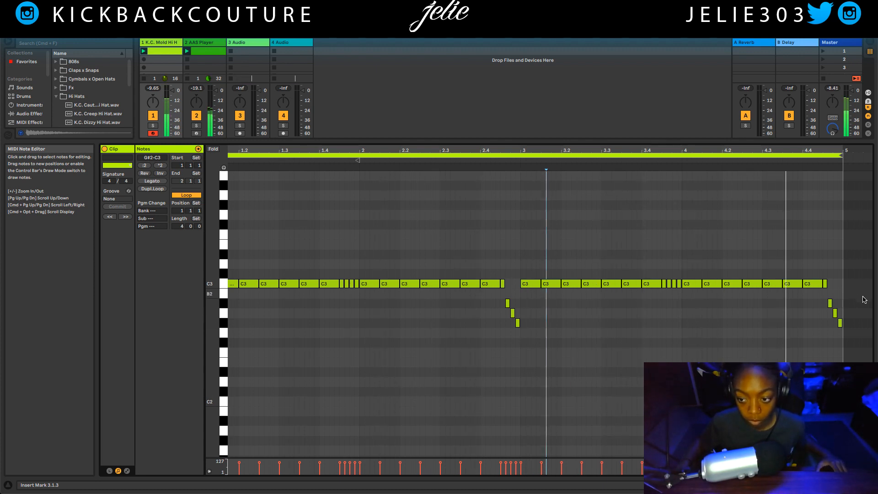
# Lower the last three roll hits of bar 4 to A2, G2 and F2 and play the pattern back.
pyautogui.moveTo(864, 299); pyautogui.dragTo(828, 331)
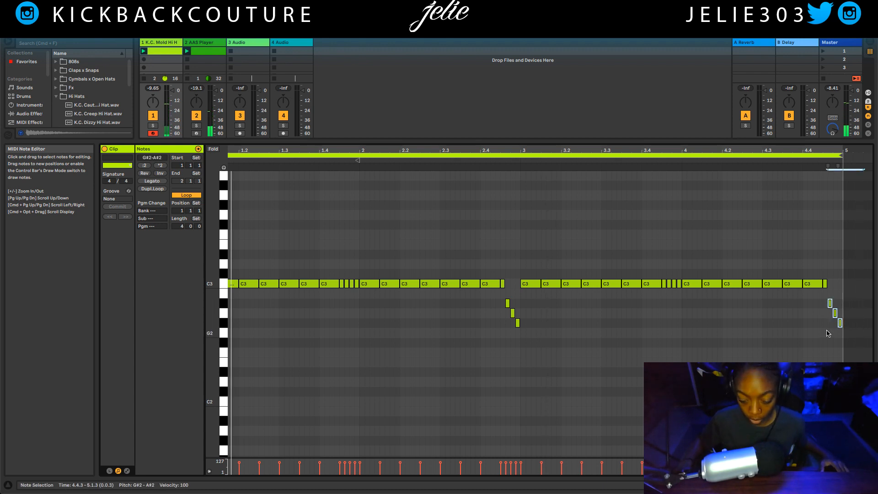
pyautogui.press('Down')
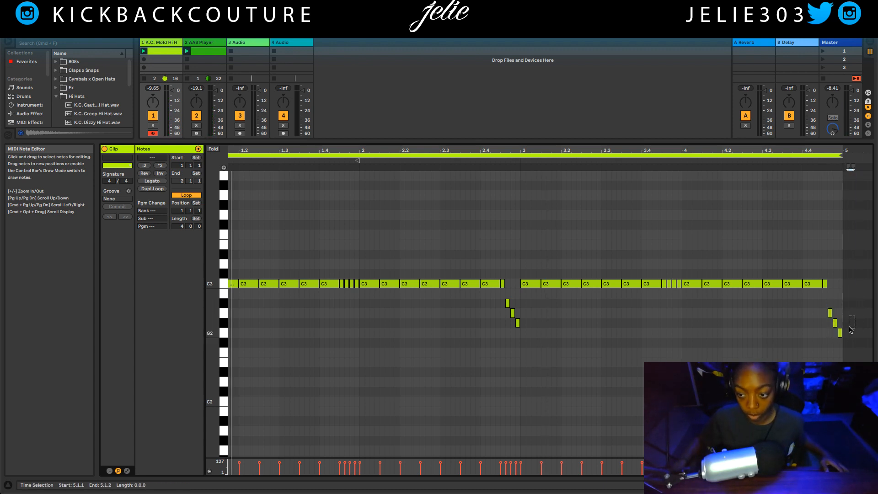
pyautogui.moveTo(854, 317); pyautogui.dragTo(841, 357)
pyautogui.press('Down')
pyautogui.press('Down')
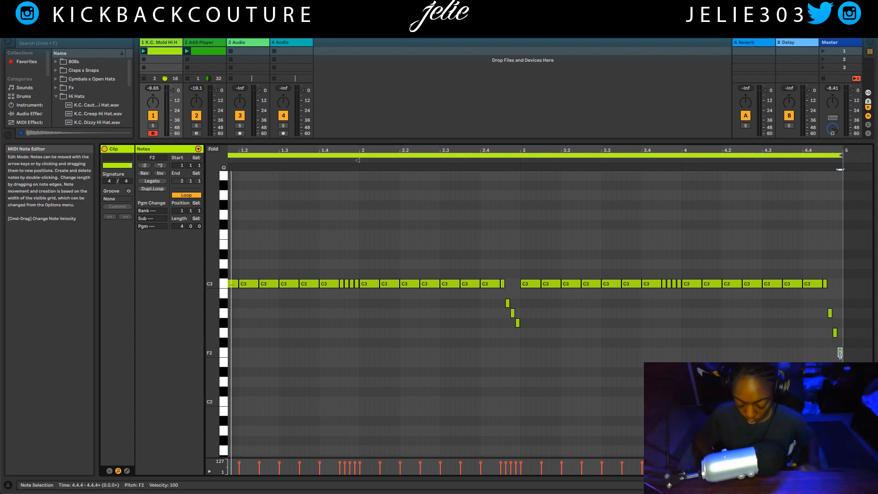
pyautogui.press('space')
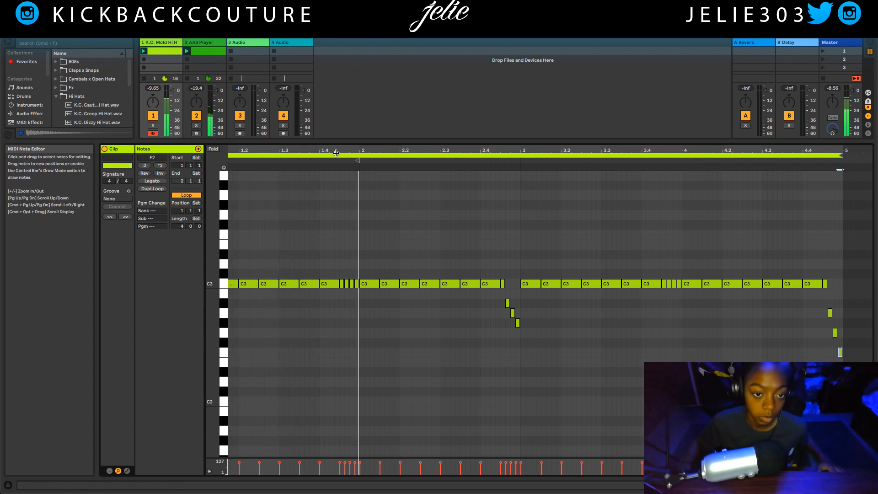
# Add a new MIDI track and load K.C. Stock Rims Snare from the Snares folder onto it.
pyautogui.moveTo(335, 387); pyautogui.dragTo(345, 457)
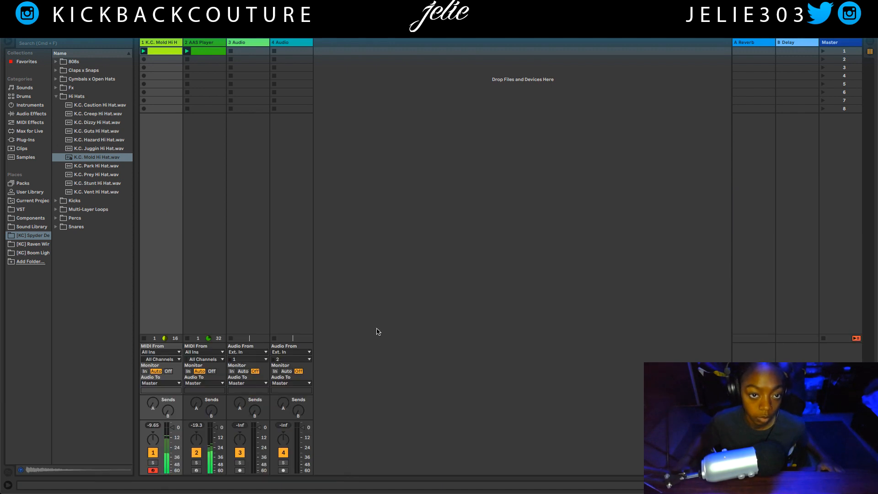
pyautogui.rightClick(337, 58)
pyautogui.click(357, 69)
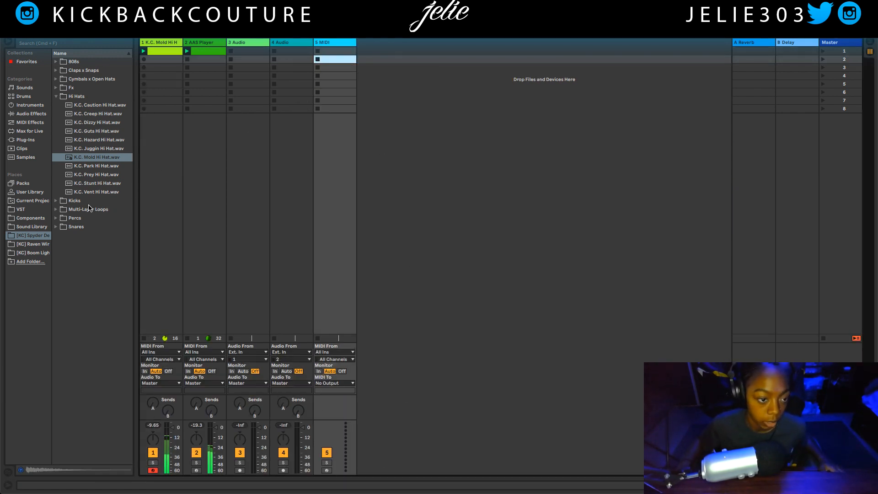
pyautogui.click(56, 227)
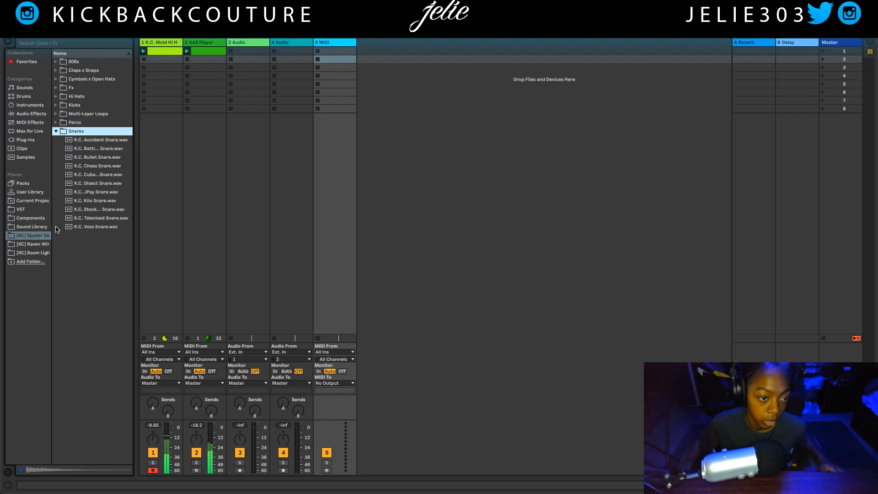
pyautogui.click(109, 210)
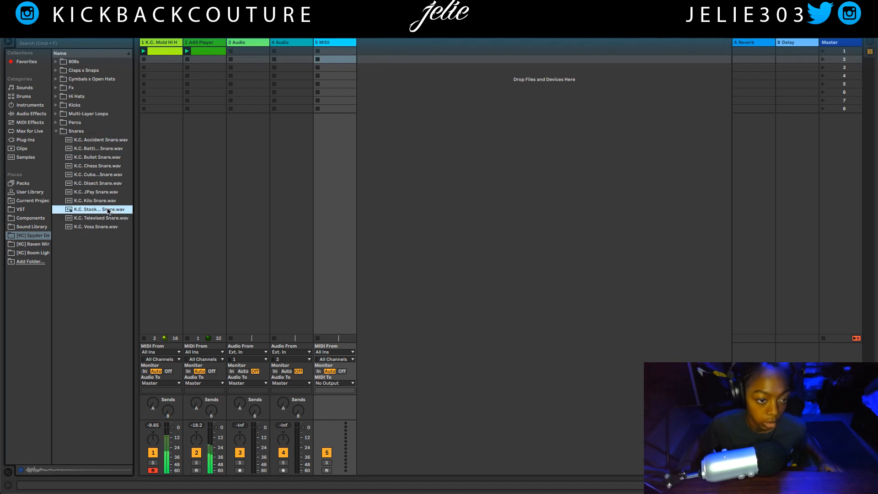
pyautogui.doubleClick(99, 210)
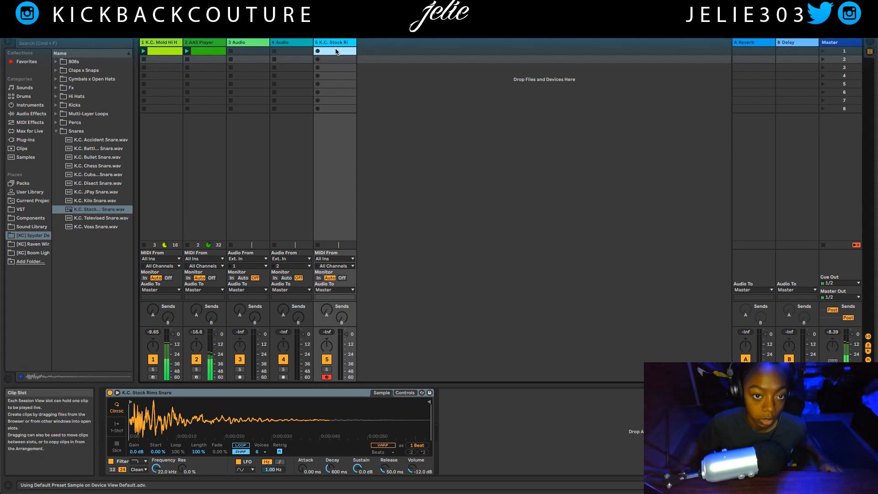
# Create a clip in the snare track's first slot with a C3 hit at 1.1.3 and launch it.
pyautogui.doubleClick(334, 51)
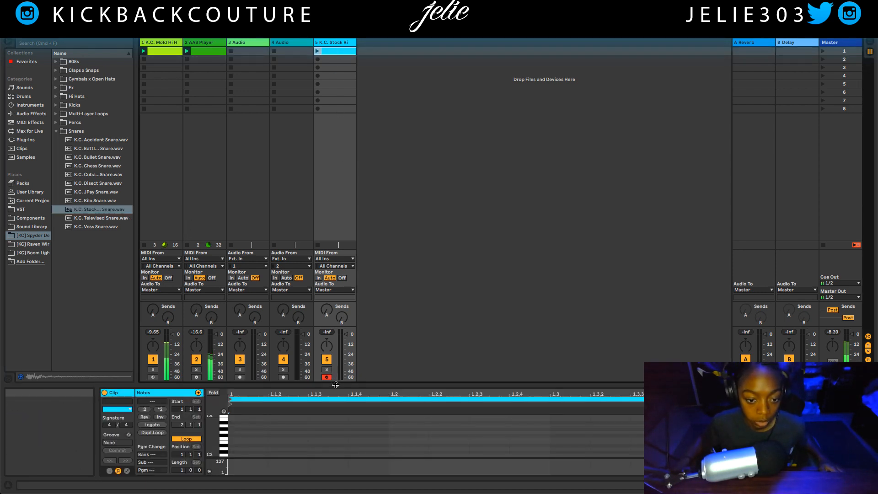
pyautogui.moveTo(336, 385); pyautogui.dragTo(329, 209)
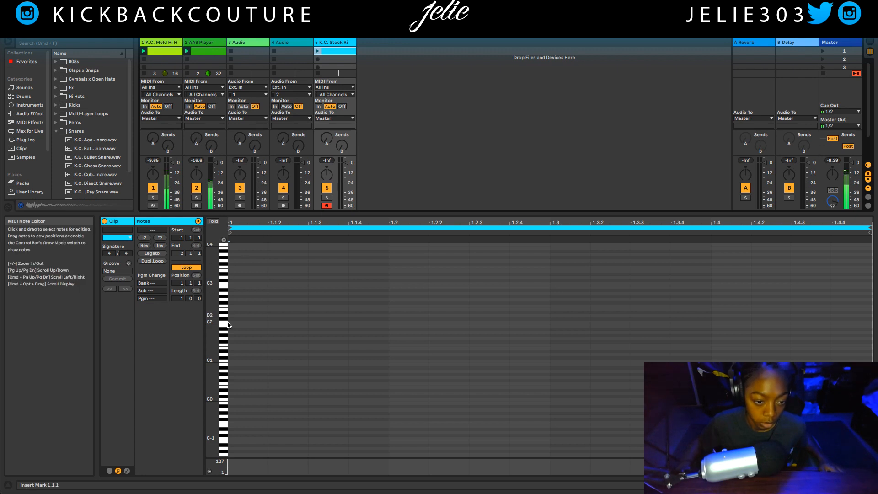
pyautogui.doubleClick(248, 286)
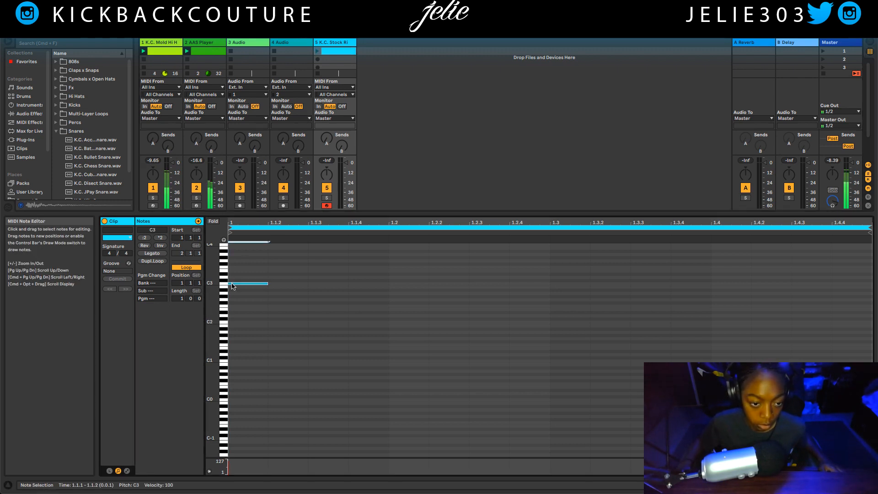
pyautogui.moveTo(248, 287); pyautogui.dragTo(312, 288)
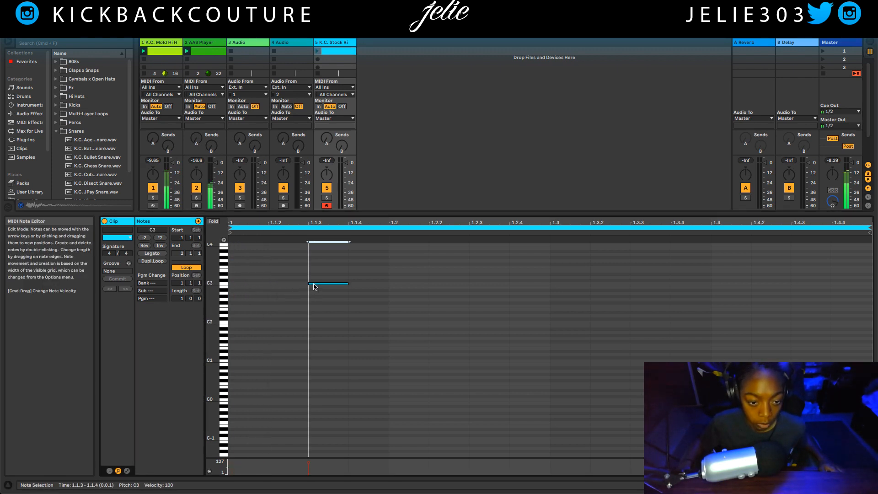
pyautogui.click(318, 52)
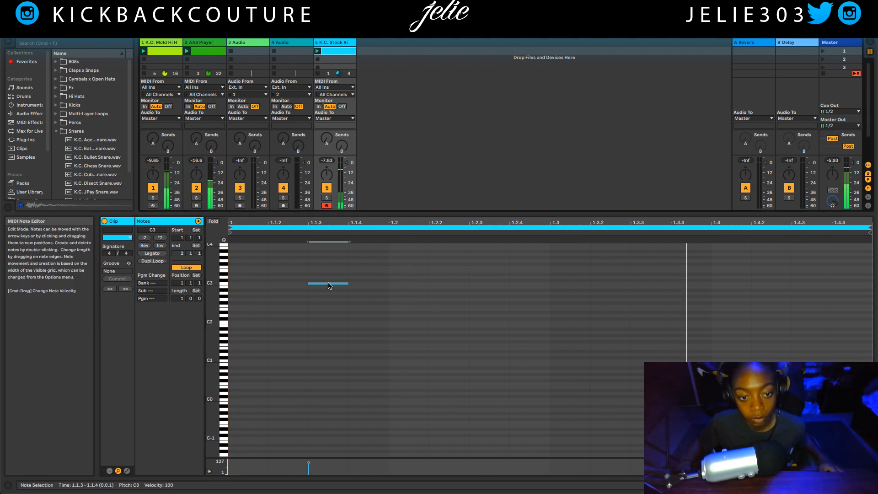
# Move the snare hit to 1.3.1 and raise the snare sampler's volume to -4.57 dB.
pyautogui.moveTo(334, 284); pyautogui.dragTo(566, 284)
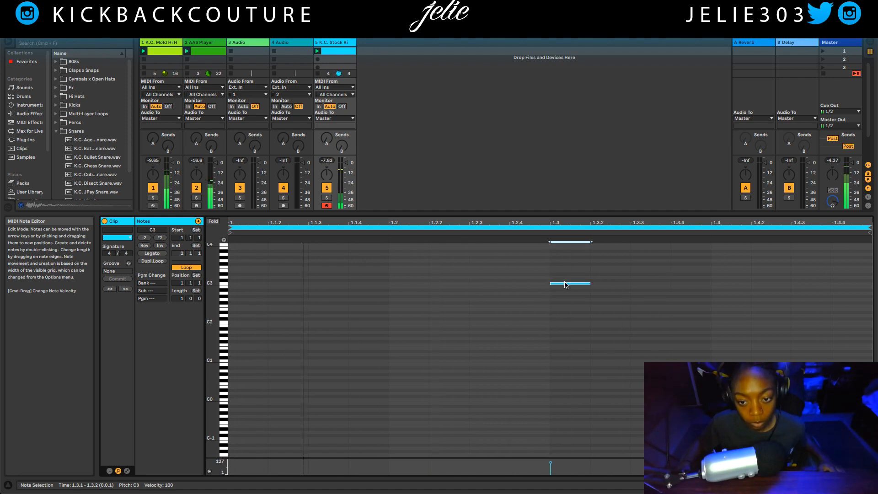
pyautogui.doubleClick(330, 43)
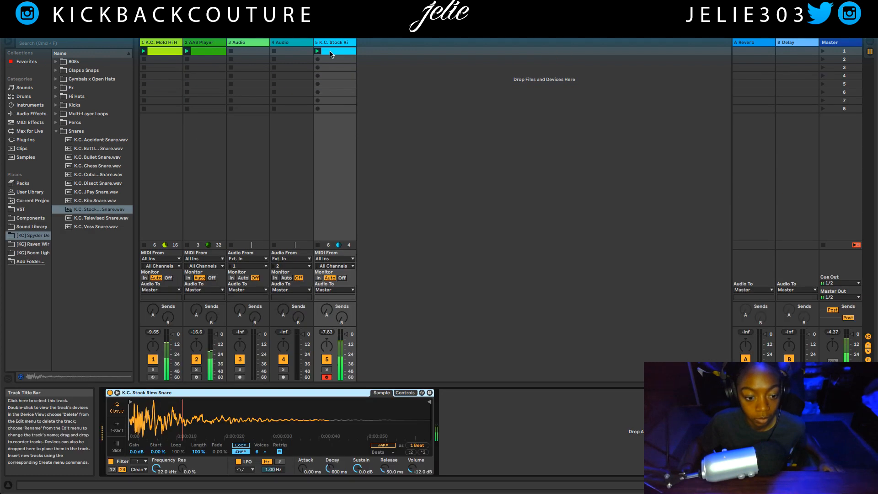
pyautogui.moveTo(412, 468); pyautogui.dragTo(412, 461)
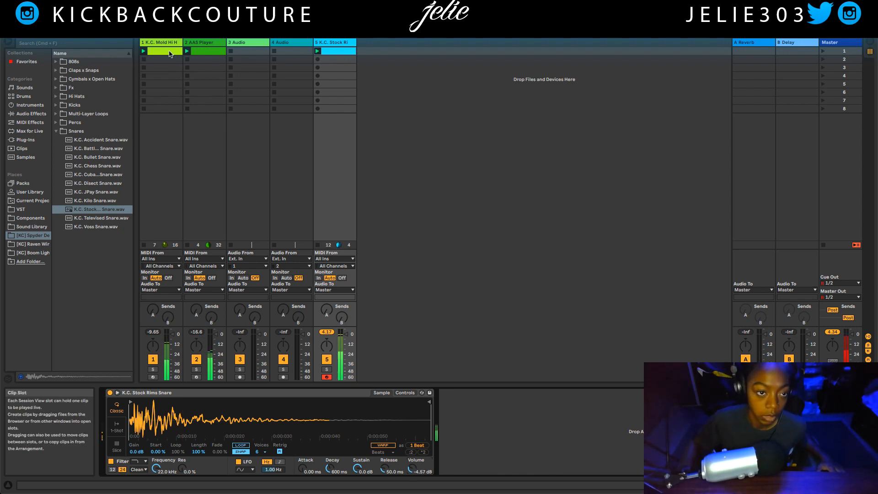
# Reorder the hi-hat track to sit after the snare track and lower its sampler volume to -16.0 dB.
pyautogui.moveTo(169, 43); pyautogui.dragTo(338, 50)
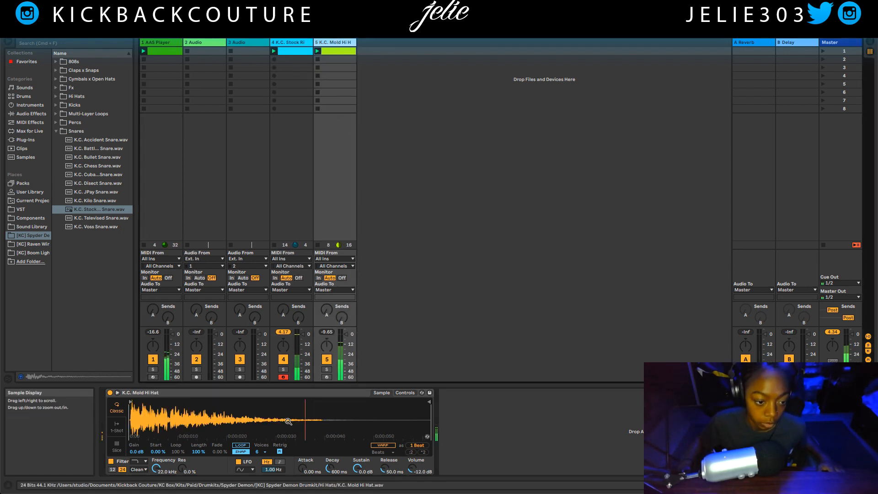
pyautogui.moveTo(412, 469); pyautogui.dragTo(412, 475)
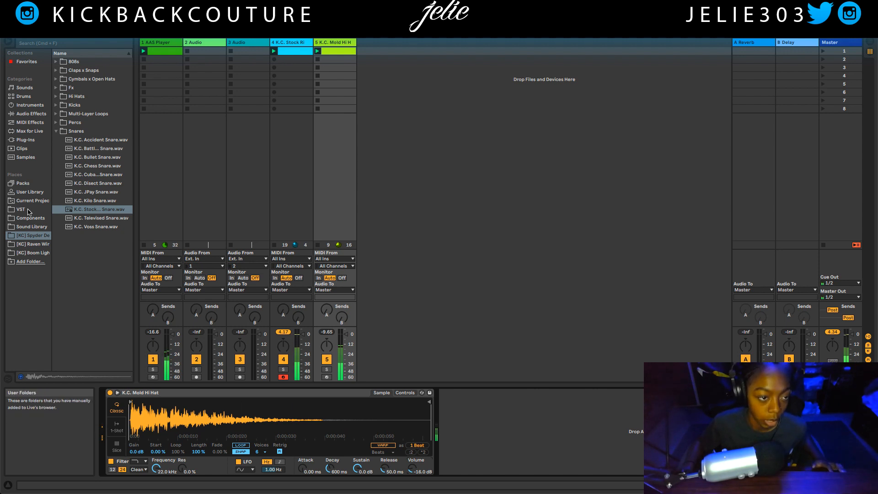
# Find the HalfTime and Effectrix plug-ins and add both to the hi-hat track.
pyautogui.click(31, 141)
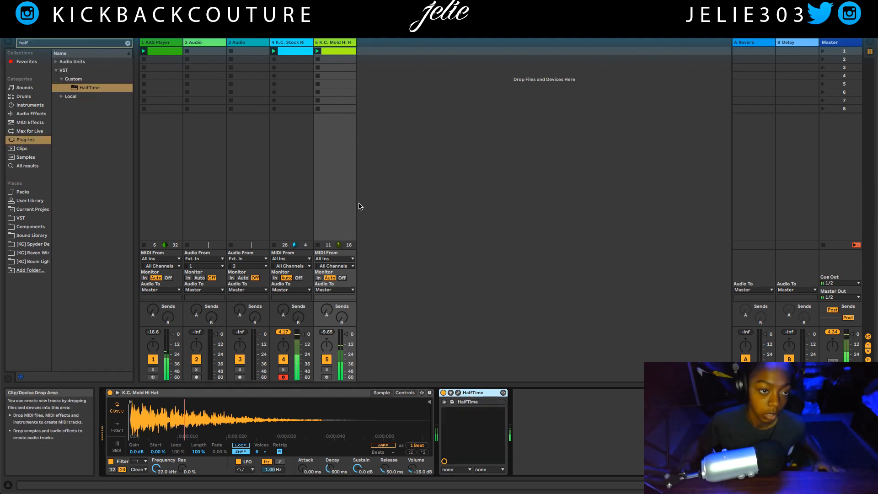
pyautogui.click(127, 43)
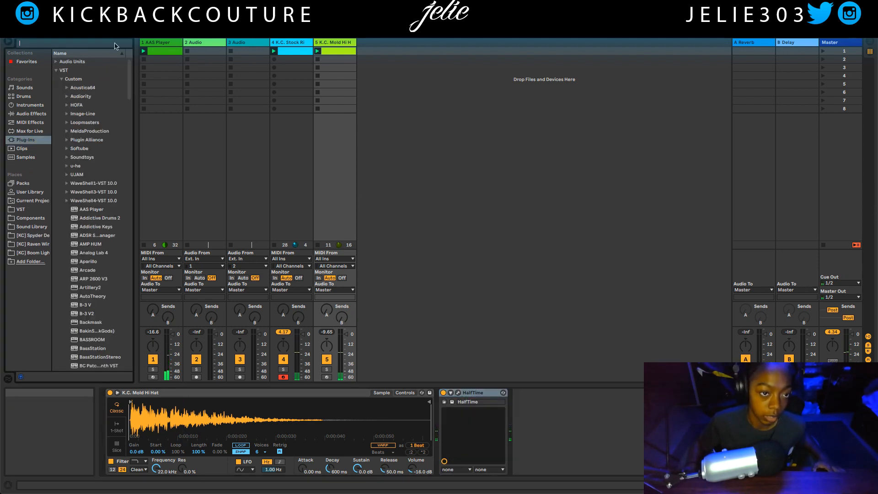
pyautogui.write('effec')
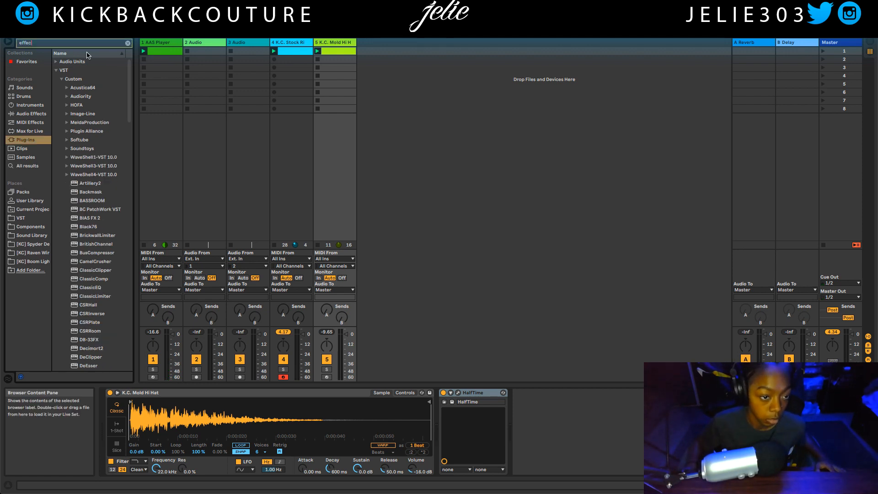
pyautogui.write('tr')
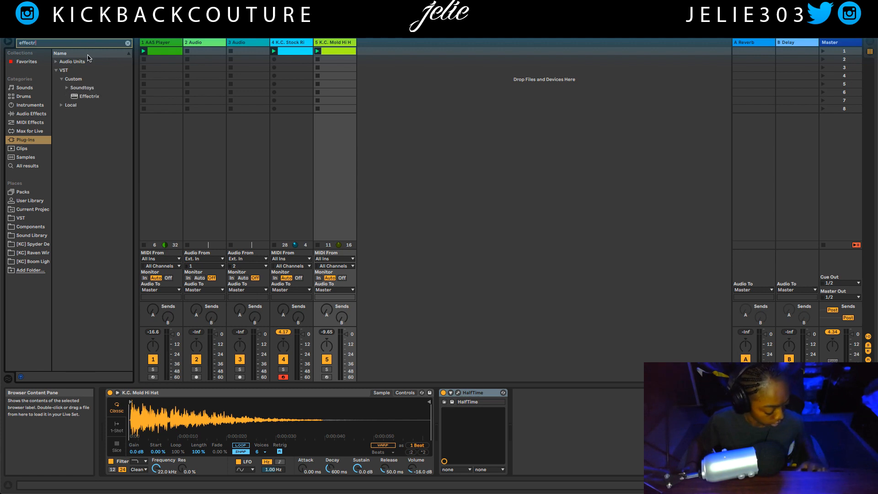
pyautogui.write('ix')
pyautogui.doubleClick(90, 87)
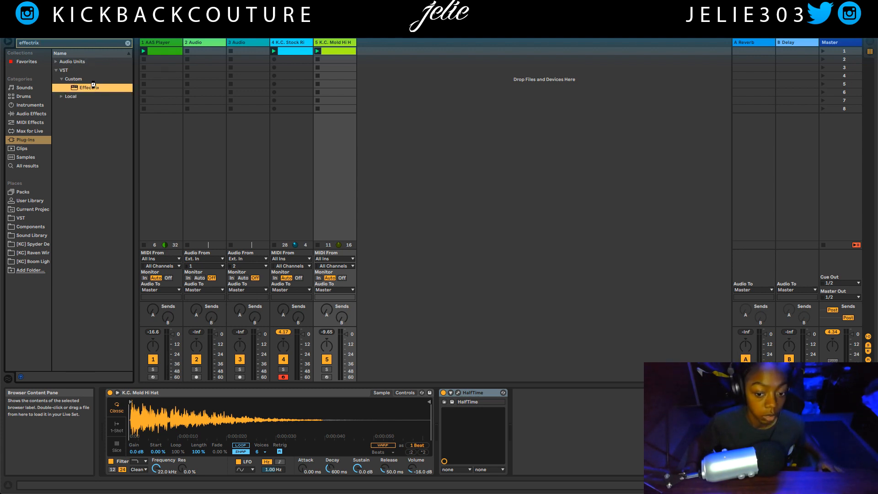
# Load Effectrix's Haunted preset from the [KC] Paraphrenia Effectrix bank and play the beat with it.
pyautogui.click(422, 217)
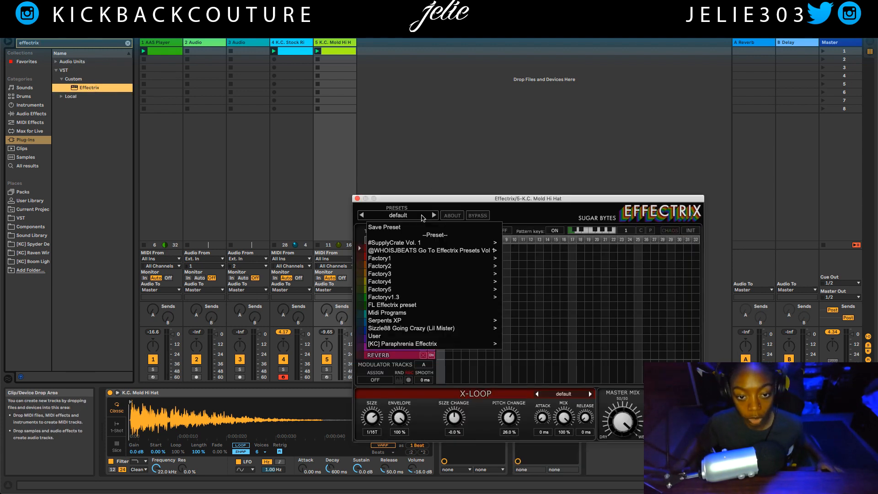
pyautogui.moveTo(425, 300)
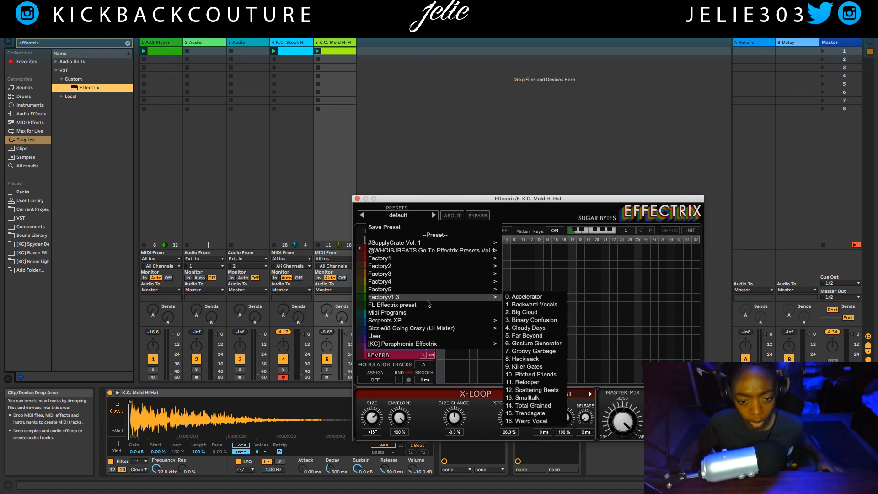
pyautogui.moveTo(433, 344)
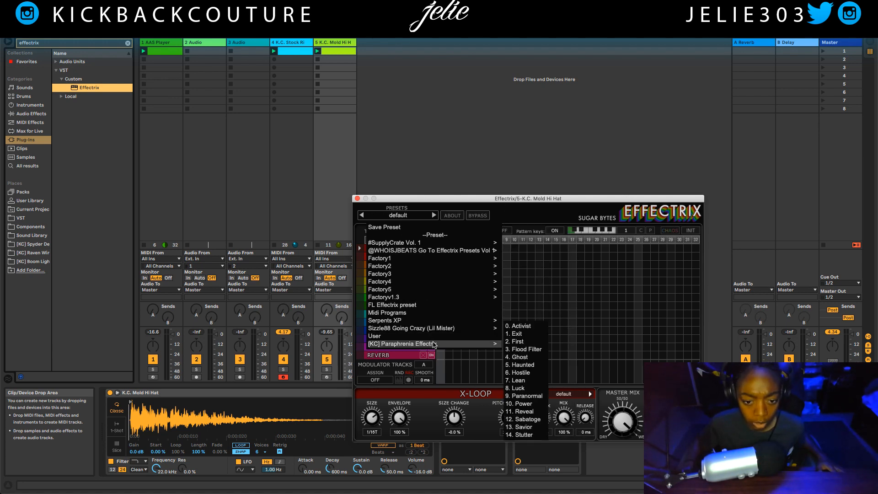
pyautogui.click(533, 365)
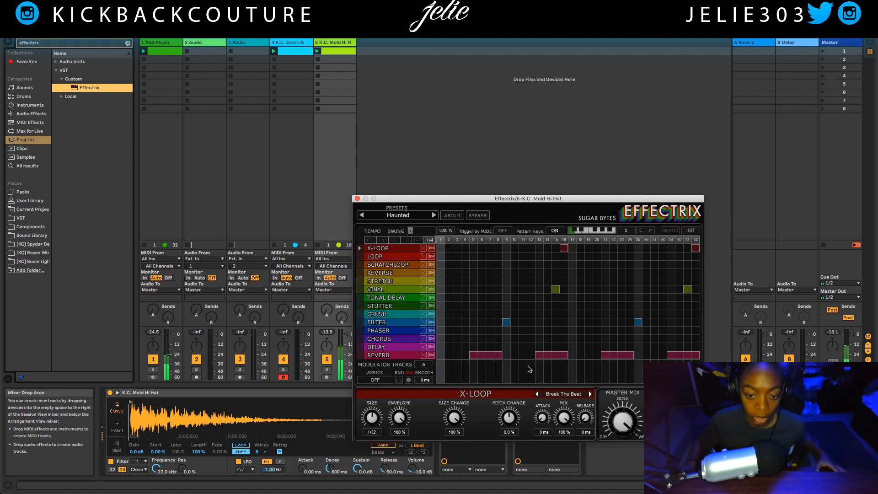
pyautogui.press('space')
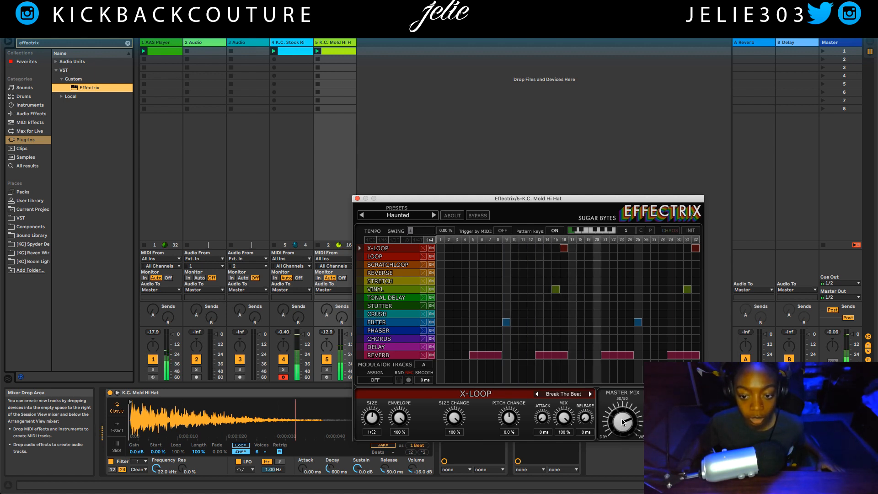
pyautogui.click(358, 198)
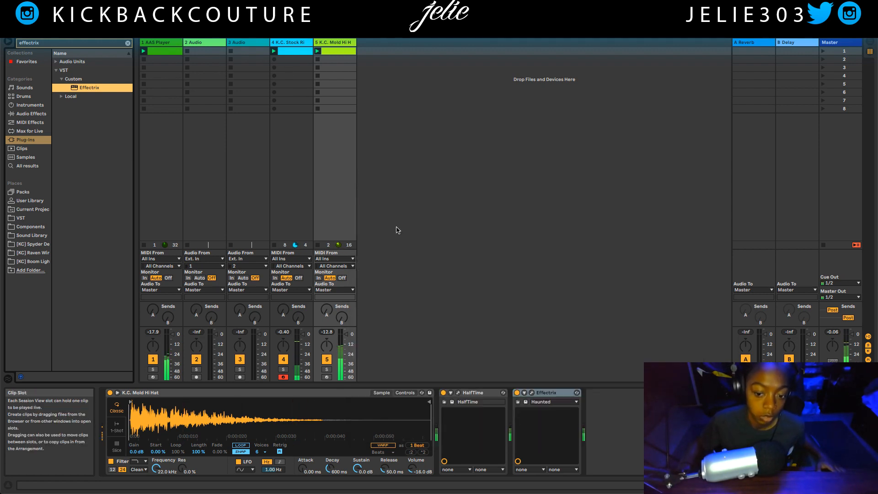
# Remove the two Filter blocks at steps 9 and 25 from the hi-hat's Effectrix pattern.
pyautogui.click(532, 392)
pyautogui.click(506, 322)
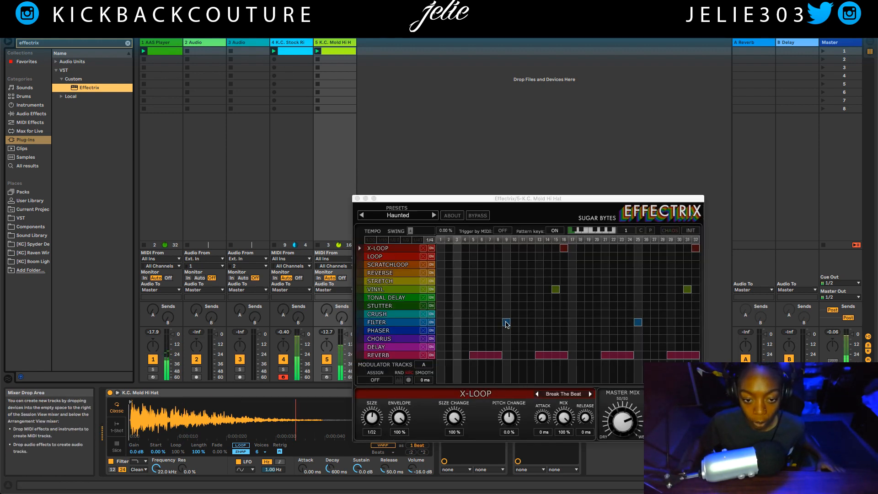
pyautogui.click(638, 323)
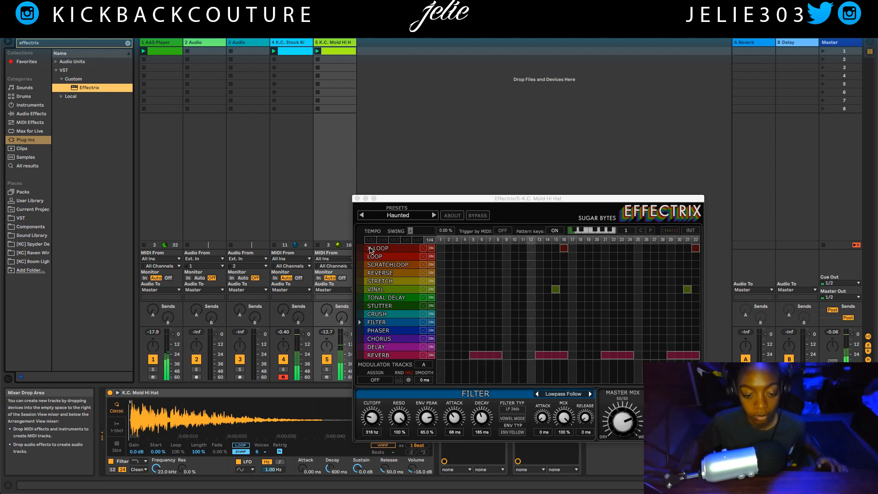
pyautogui.click(357, 198)
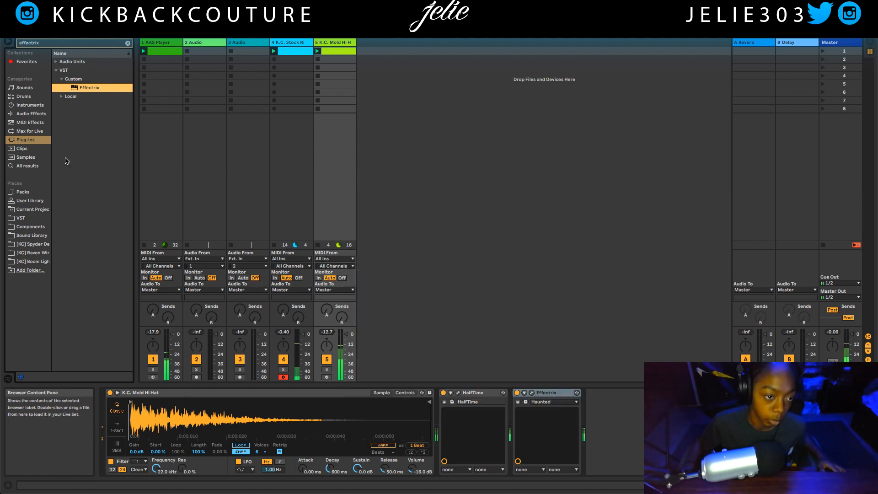
# Search the Sounds library for "street" and load Street Bells.adg from Mallets onto a new MIDI track.
pyautogui.click(25, 88)
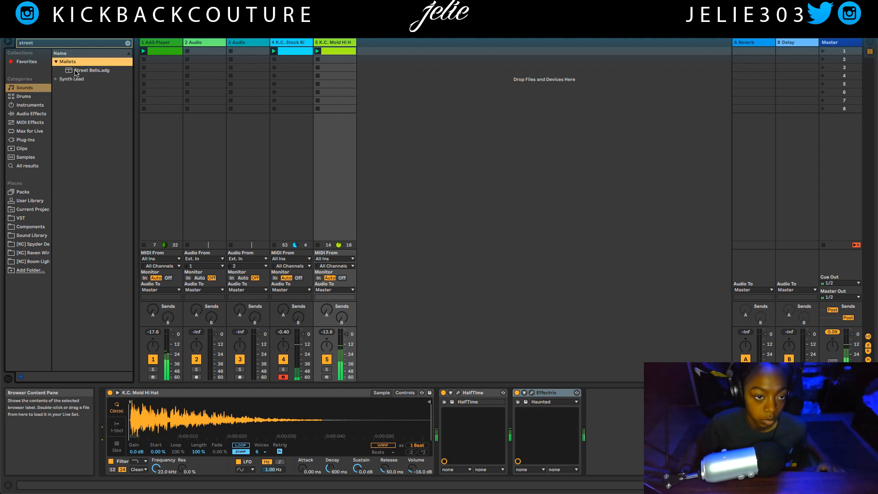
pyautogui.rightClick(388, 72)
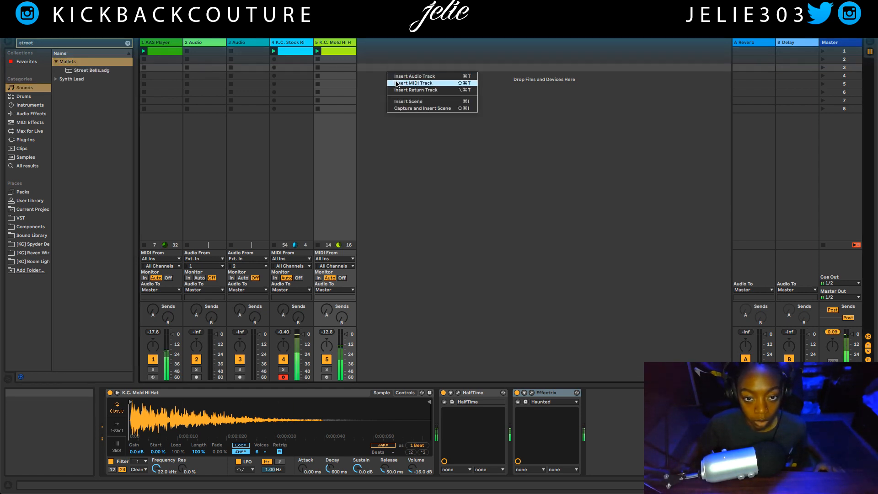
pyautogui.click(378, 72)
pyautogui.rightClick(375, 74)
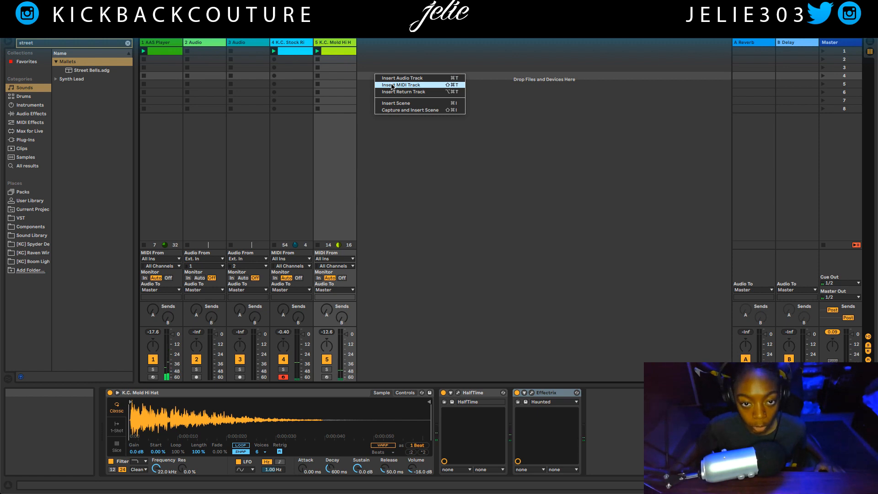
pyautogui.click(392, 86)
pyautogui.doubleClick(73, 62)
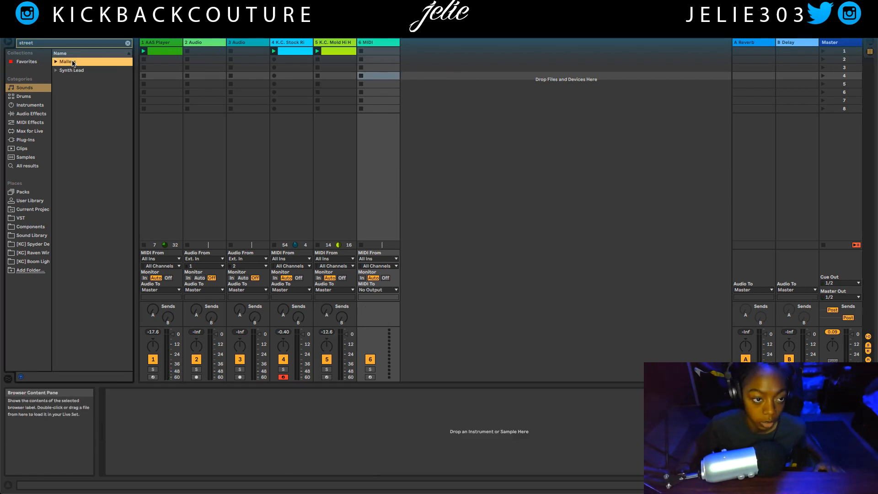
pyautogui.click(56, 62)
pyautogui.doubleClick(89, 70)
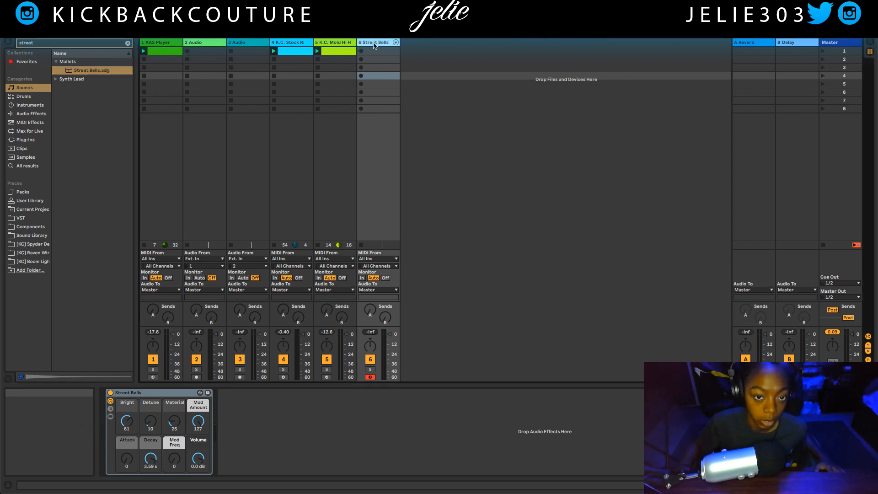
# Place the Street Bells track directly after the AAS Player melody track and copy the melody clip into its first slot.
pyautogui.moveTo(375, 43); pyautogui.dragTo(196, 52)
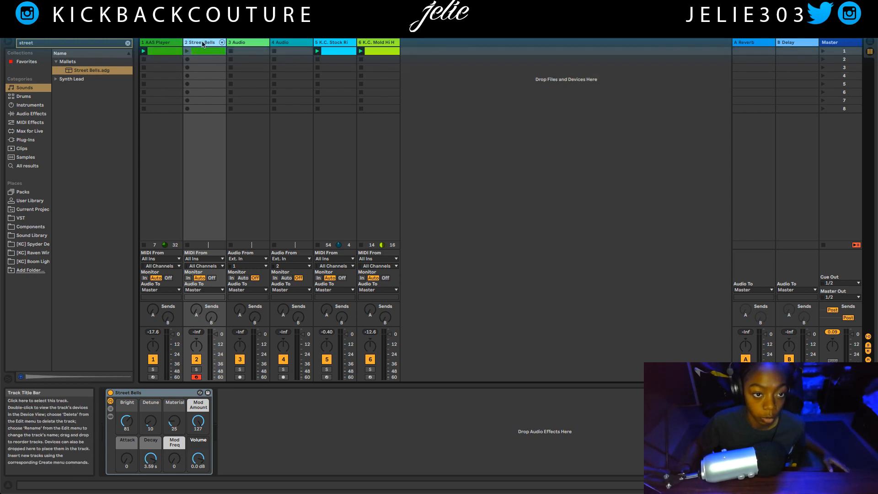
pyautogui.doubleClick(208, 52)
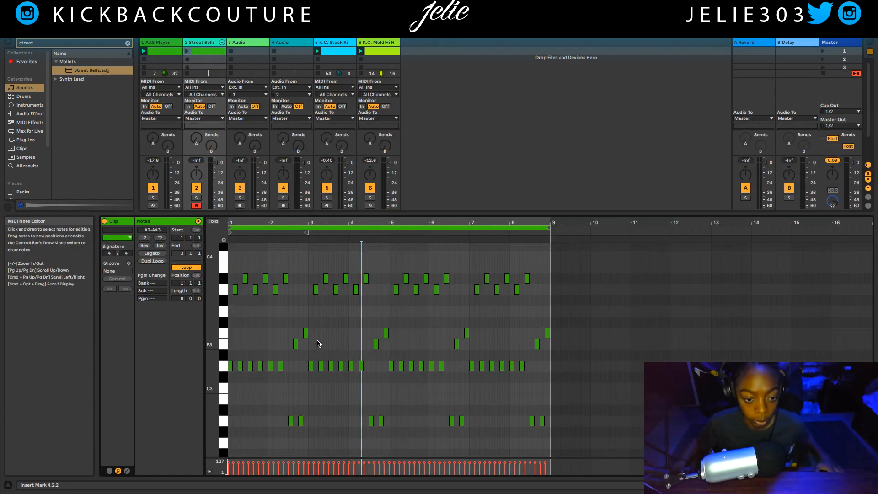
pyautogui.scroll(1, 281, 331)
pyautogui.press('super+a')
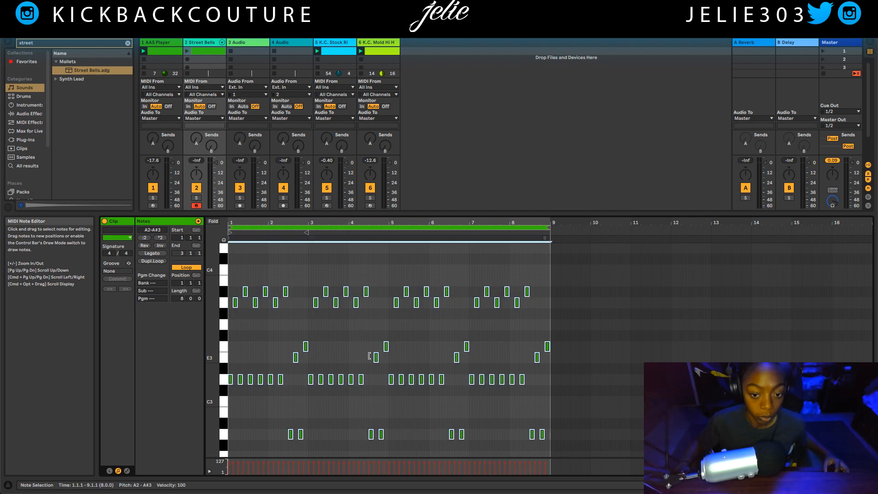
pyautogui.scroll(-1, 387, 375)
pyautogui.click(386, 375)
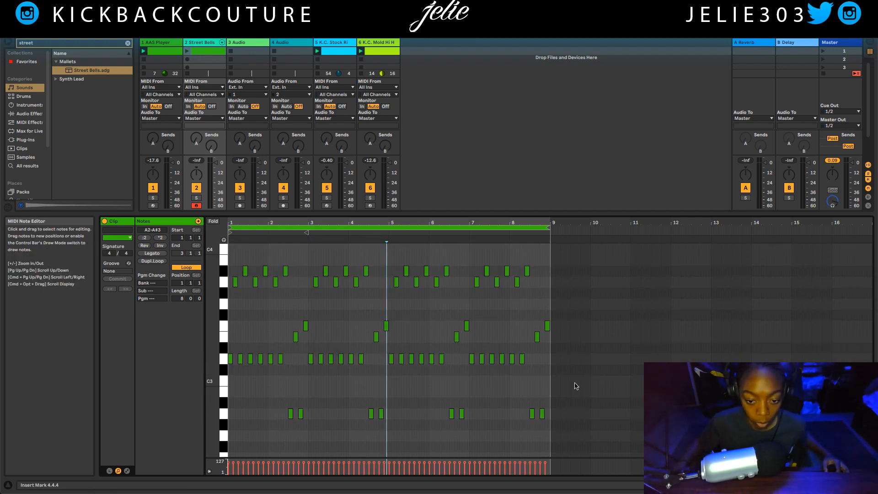
# Lower all the D3 notes in the Street Bells clip by one octave to D2.
pyautogui.moveTo(571, 353); pyautogui.dragTo(224, 365)
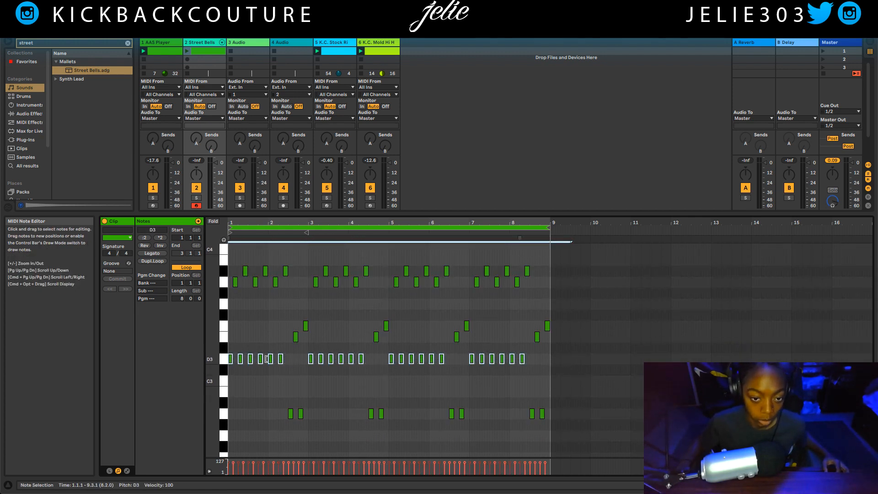
pyautogui.press('Down')
pyautogui.press('Down')
pyautogui.press('Down')
pyautogui.press('Down')
pyautogui.press('Down')
pyautogui.press('Down')
pyautogui.press('Down')
pyautogui.press('Down')
pyautogui.press('Down')
pyautogui.press('Down')
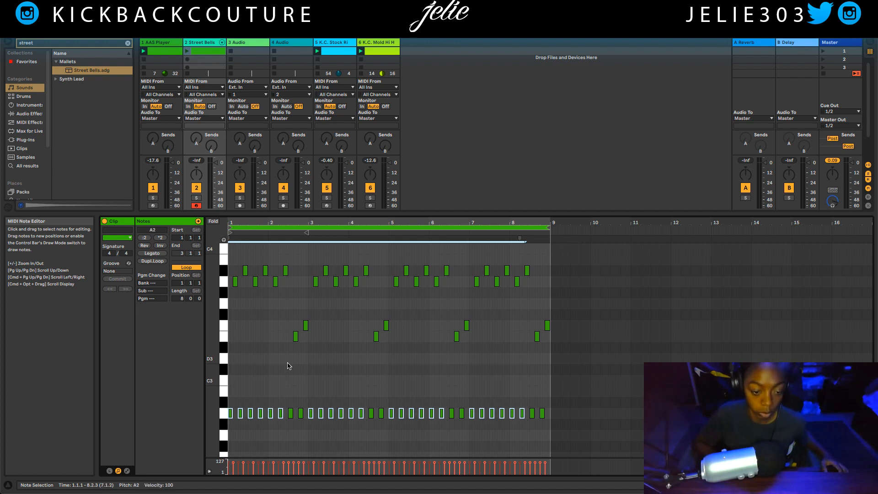
pyautogui.press('Down')
pyautogui.press('Down')
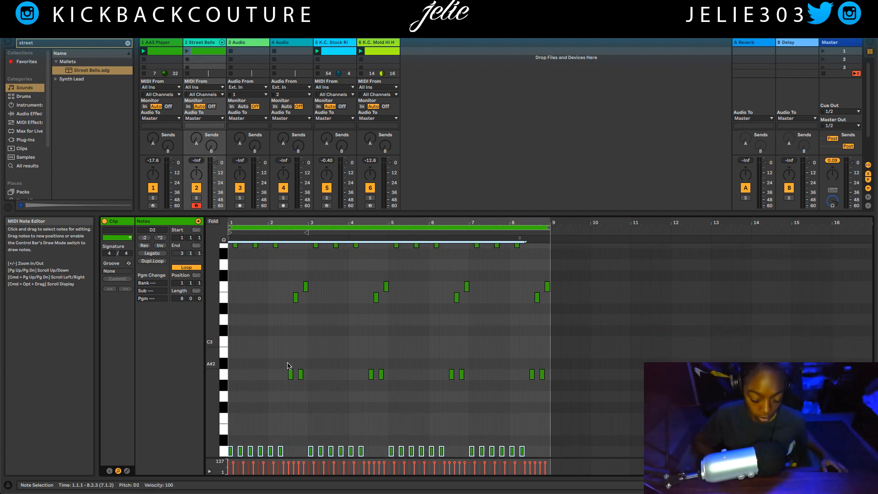
pyautogui.scroll(1, 327, 348)
# Start playback, solo the Street Bells track and launch its melody clip.
pyautogui.press('space')
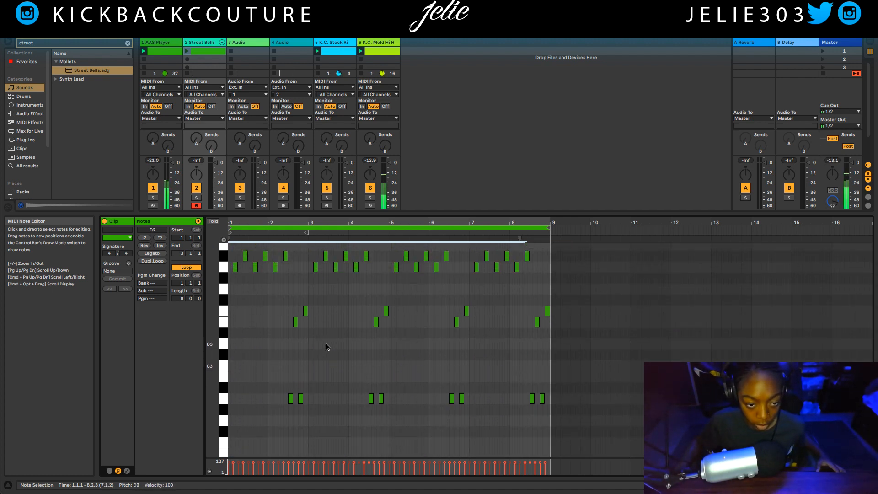
pyautogui.click(196, 197)
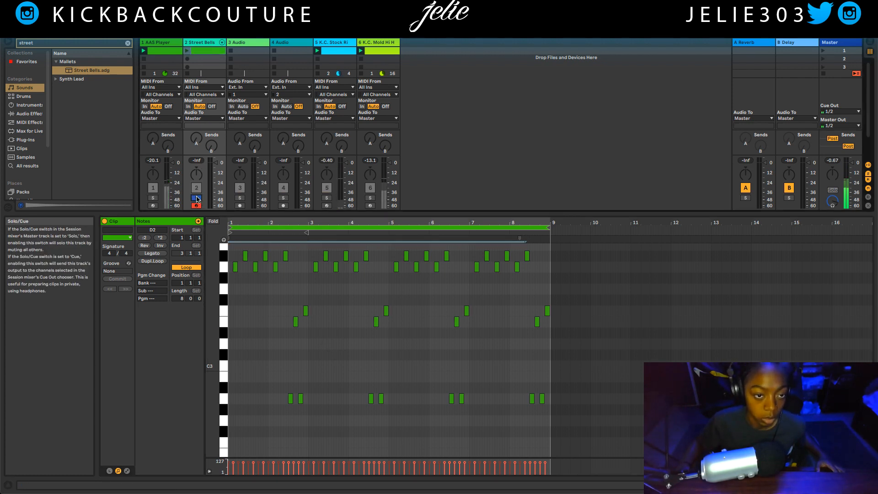
pyautogui.click(198, 51)
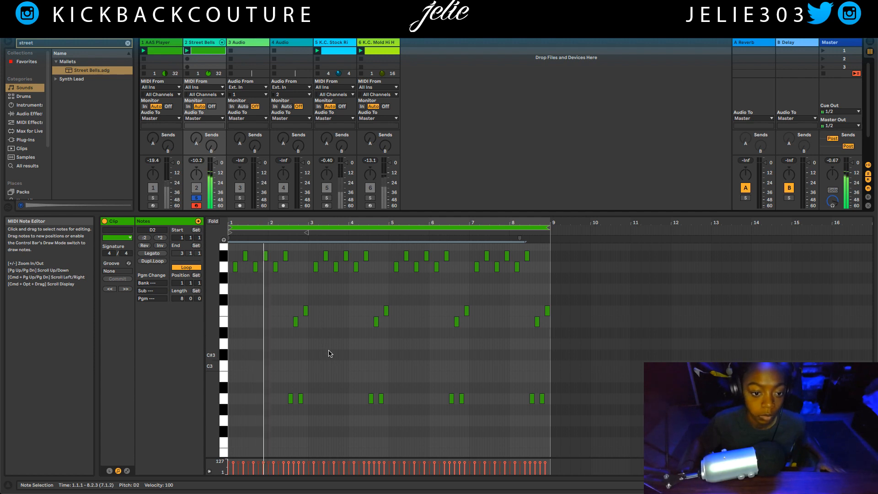
pyautogui.scroll(1, 332, 353)
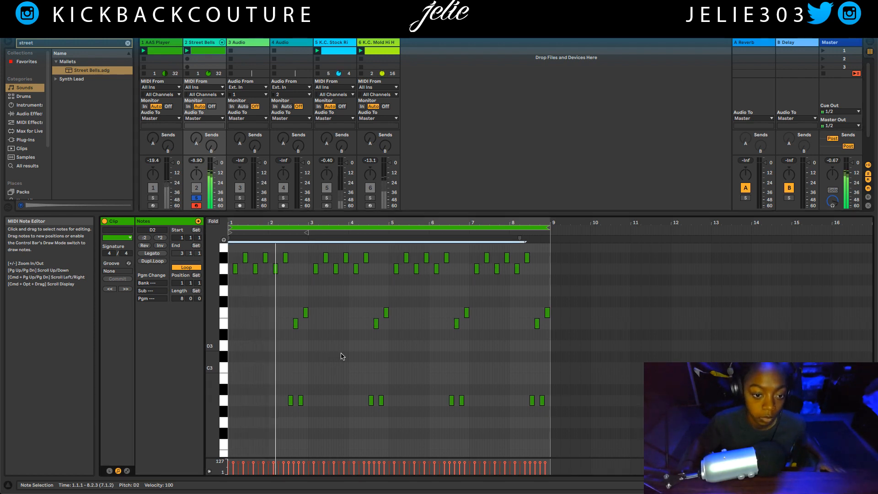
# Unsolo the Street Bells track and lower its instrument rack's Volume macro to about -7.9 dB.
pyautogui.click(196, 197)
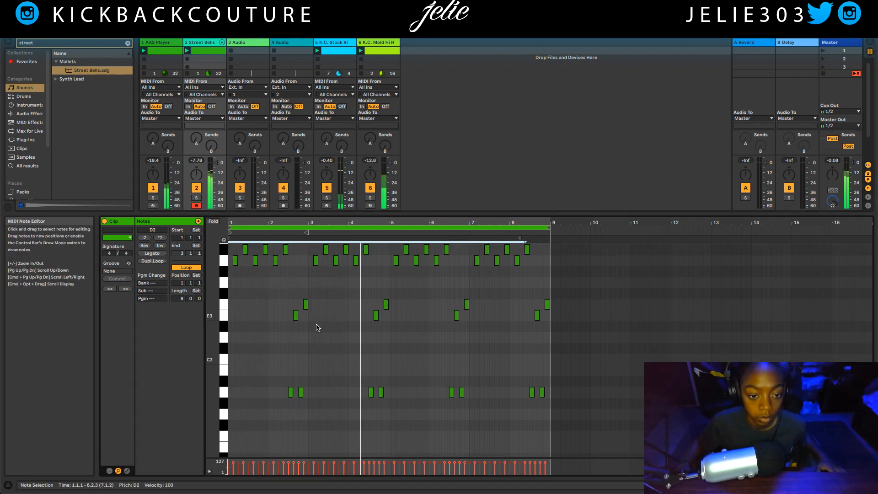
pyautogui.scroll(-1, 317, 327)
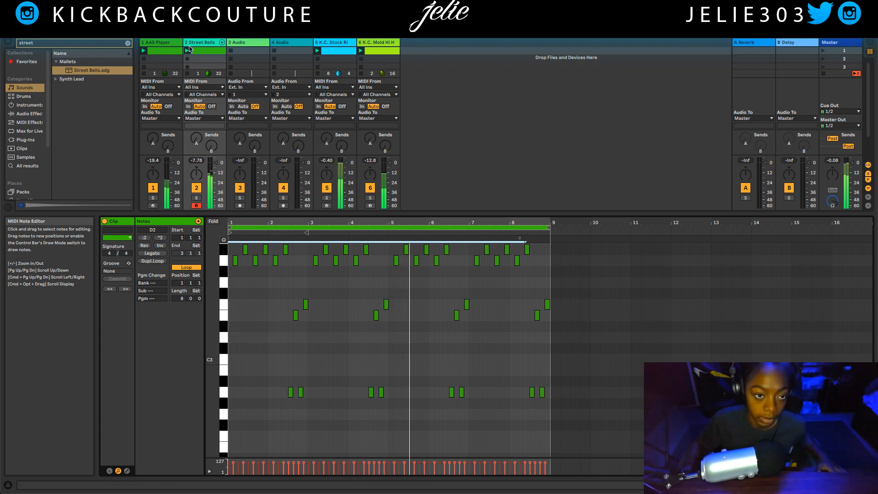
pyautogui.doubleClick(204, 43)
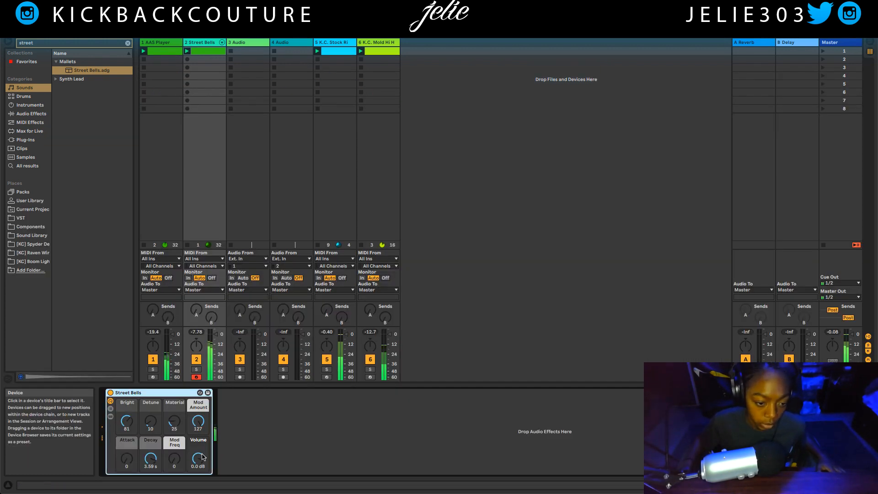
pyautogui.moveTo(201, 456); pyautogui.dragTo(201, 459)
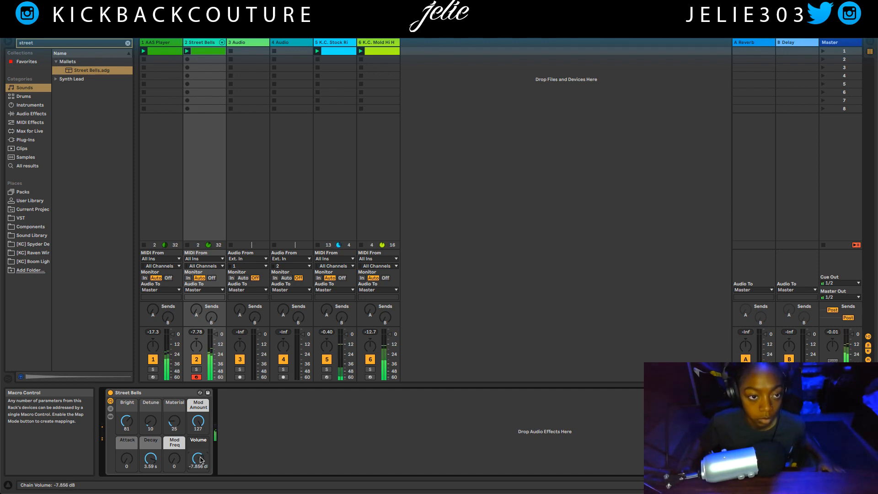
# Close the first track's Sektor plug-in window, clear the browser search and open the 808's folder in the [KC] Raven sample pack.
pyautogui.click(168, 43)
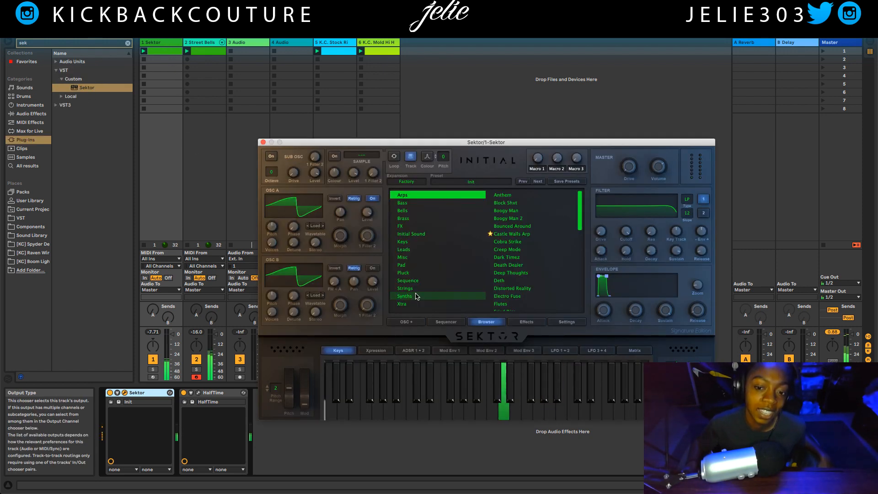
pyautogui.click(263, 142)
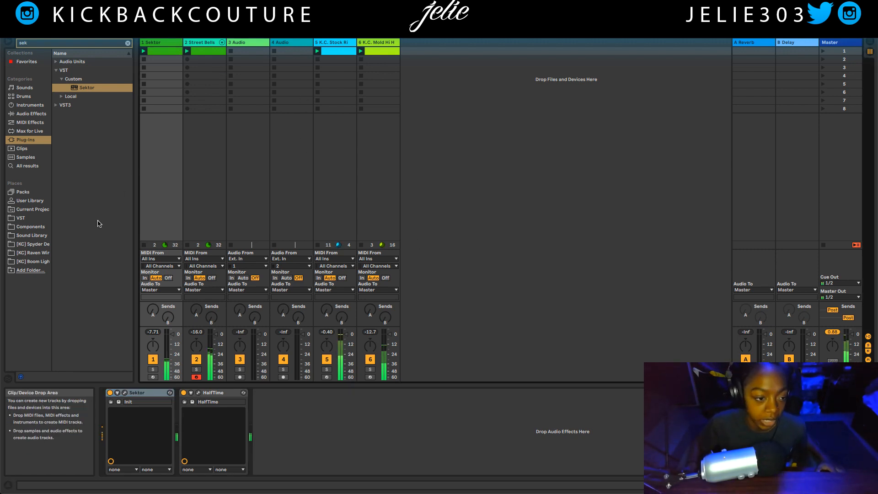
pyautogui.click(31, 254)
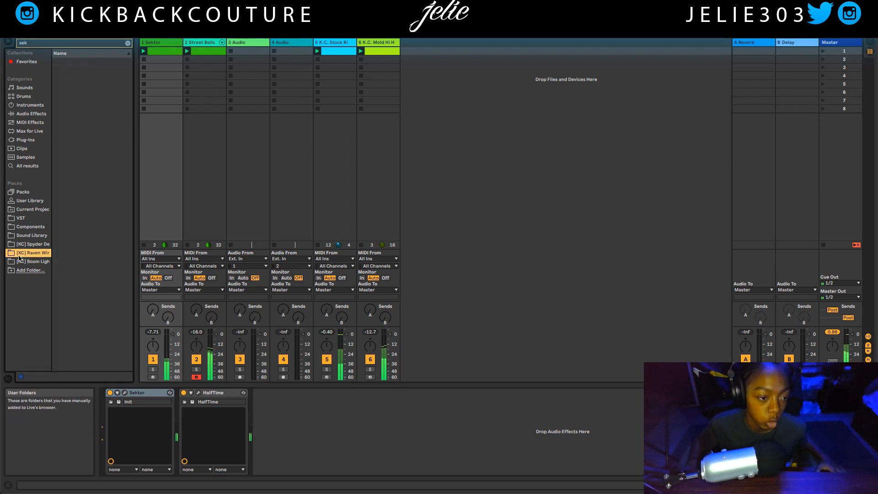
pyautogui.click(127, 43)
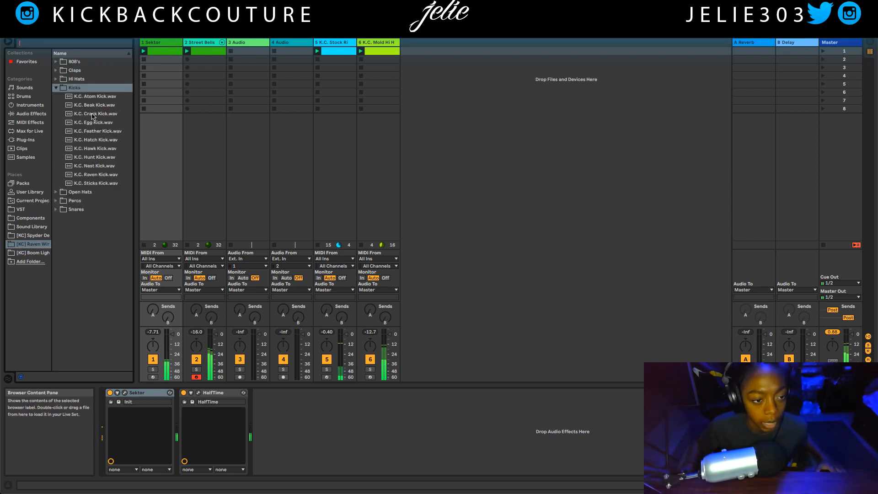
pyautogui.click(57, 62)
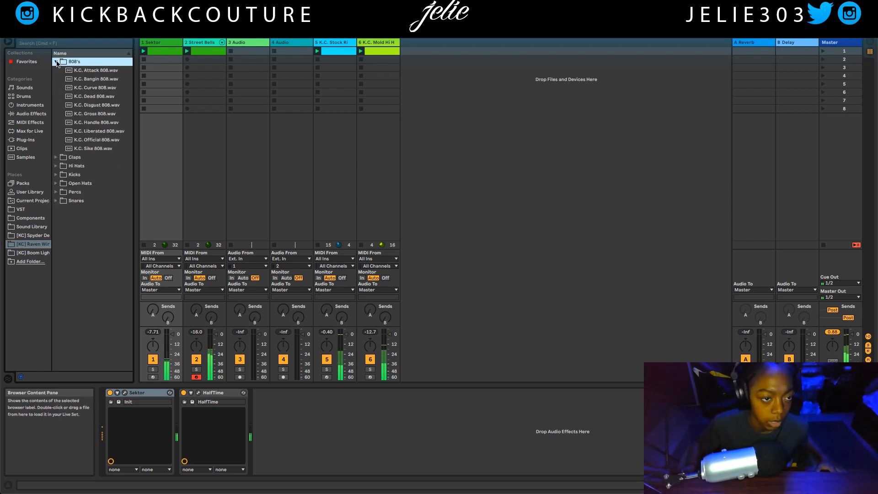
# Audition the 808 samples from K.C. Attack 808.wav through K.C. Sike 808.wav and go back to K.C. Official 808.wav.
pyautogui.click(106, 71)
pyautogui.click(106, 79)
pyautogui.click(106, 87)
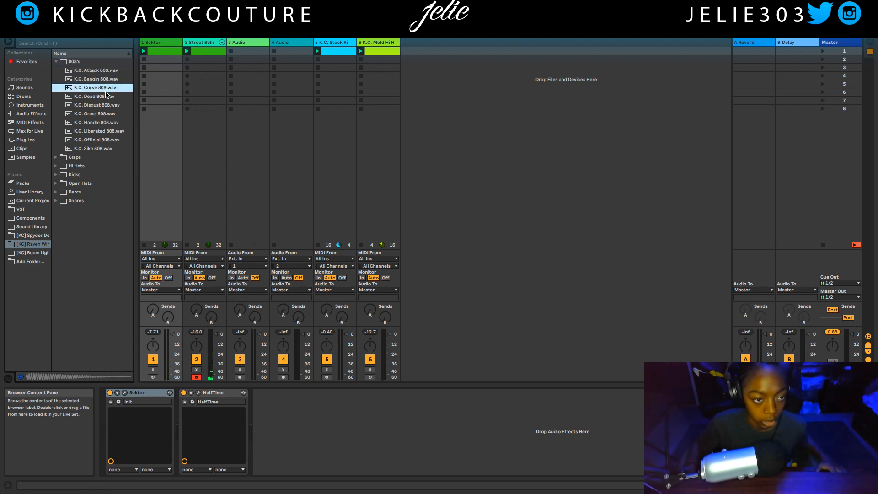
pyautogui.click(106, 96)
pyautogui.click(107, 105)
pyautogui.click(106, 113)
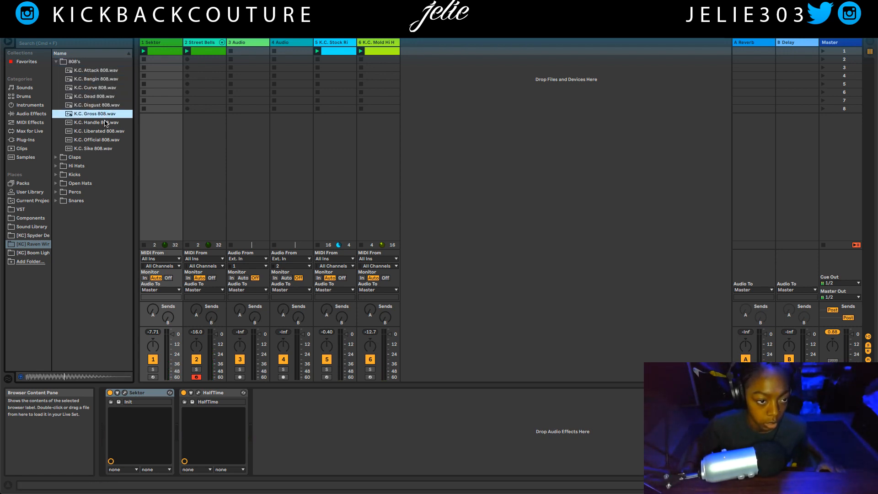
pyautogui.click(106, 122)
pyautogui.click(106, 131)
pyautogui.click(106, 140)
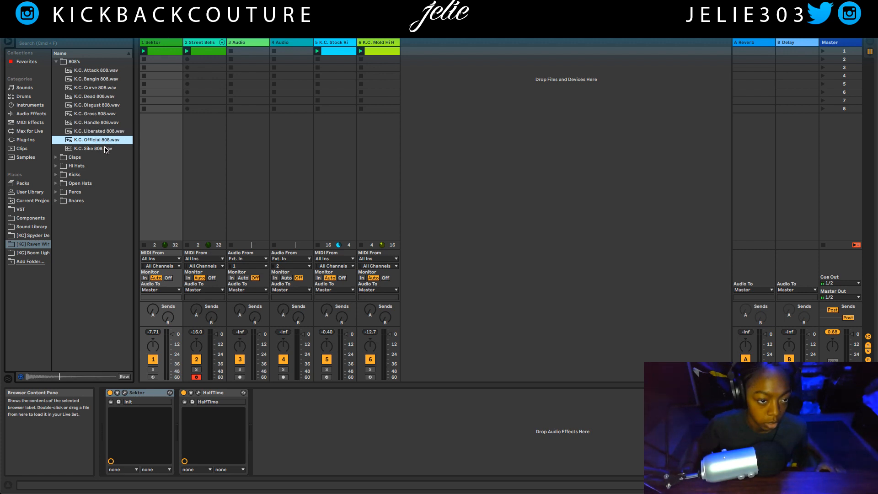
pyautogui.click(106, 149)
pyautogui.click(107, 139)
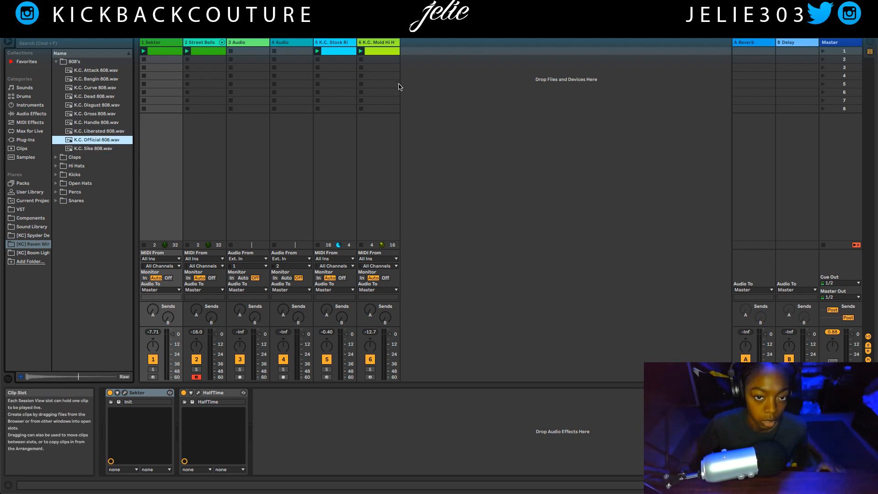
# Insert a new MIDI track and move it directly before the K.C. Stock track.
pyautogui.rightClick(416, 88)
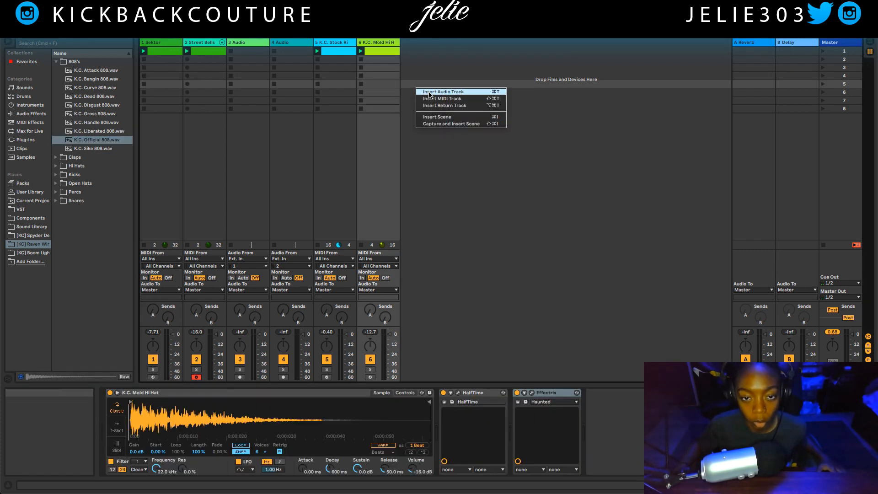
pyautogui.click(436, 99)
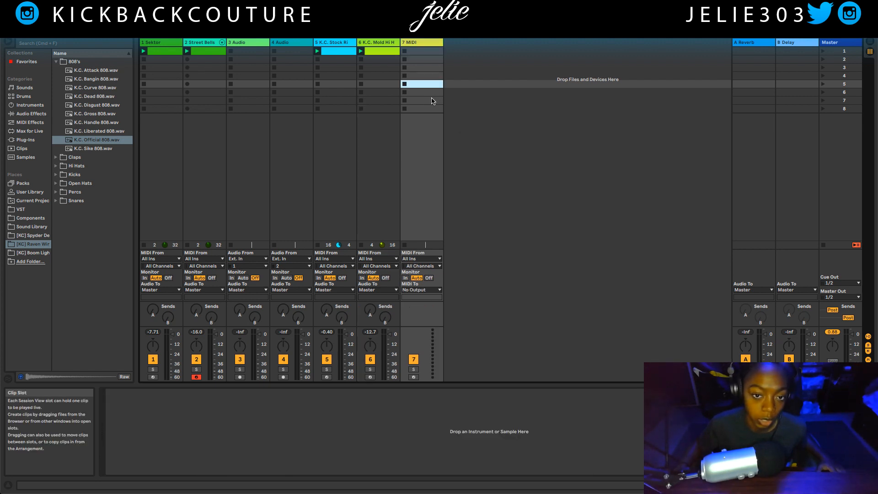
pyautogui.click(409, 52)
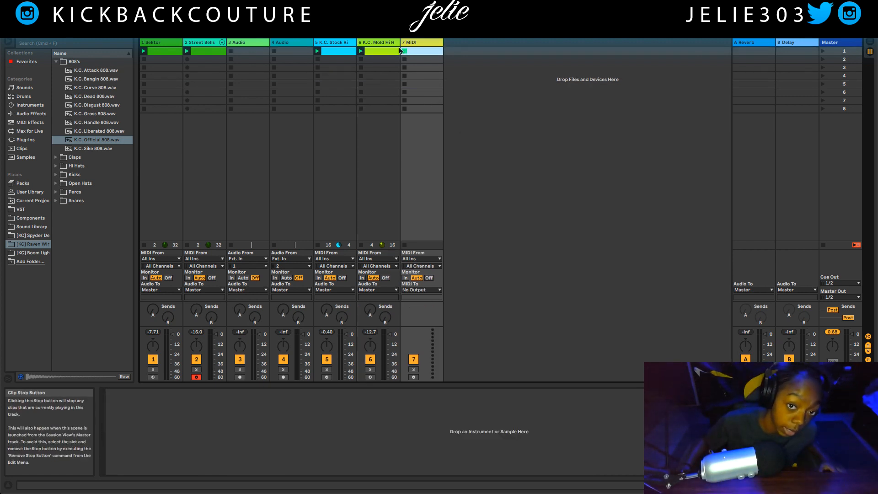
pyautogui.moveTo(414, 42); pyautogui.dragTo(311, 54)
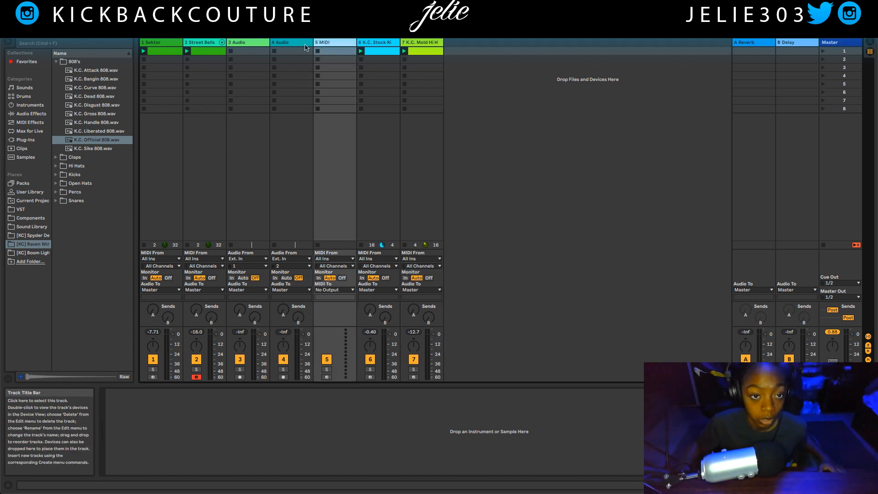
# Delete the two empty audio tracks between Street Bells and the new MIDI track.
pyautogui.click(292, 44)
pyautogui.rightClick(291, 44)
pyautogui.click(304, 69)
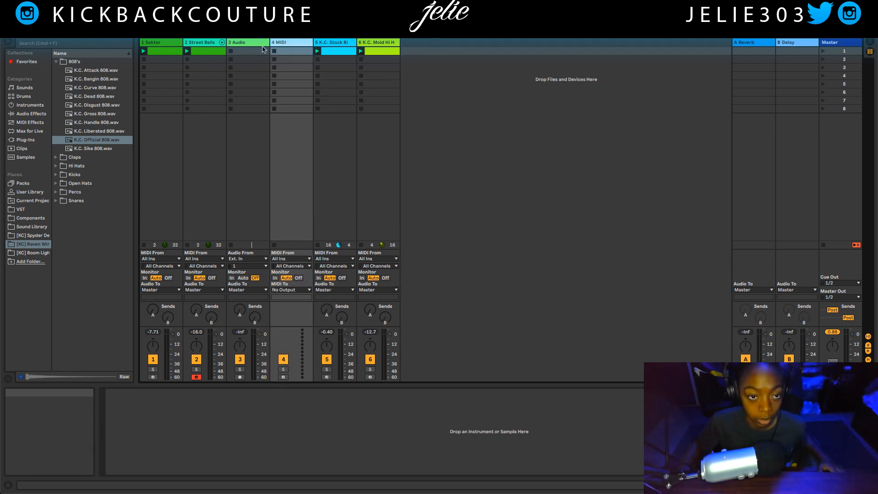
pyautogui.rightClick(255, 44)
pyautogui.click(266, 68)
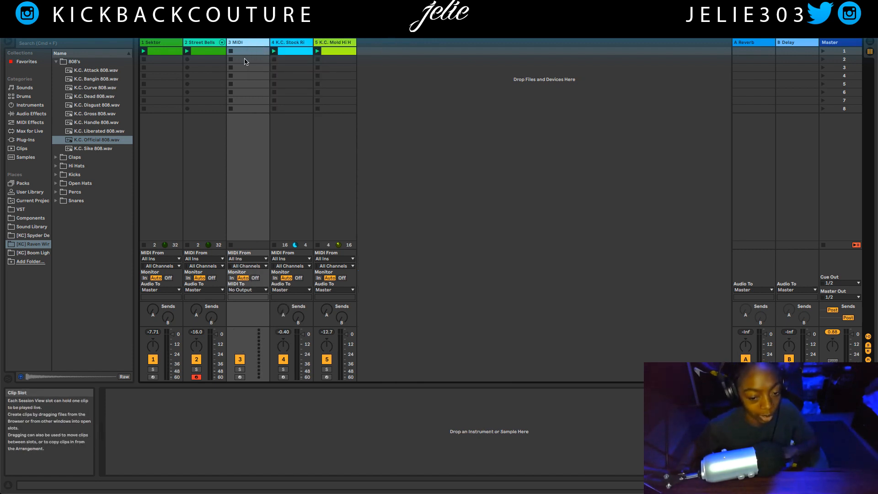
# Load K.C. Official 808.wav onto the new MIDI track and set its Simpler to 1-Shot mode.
pyautogui.doubleClick(104, 140)
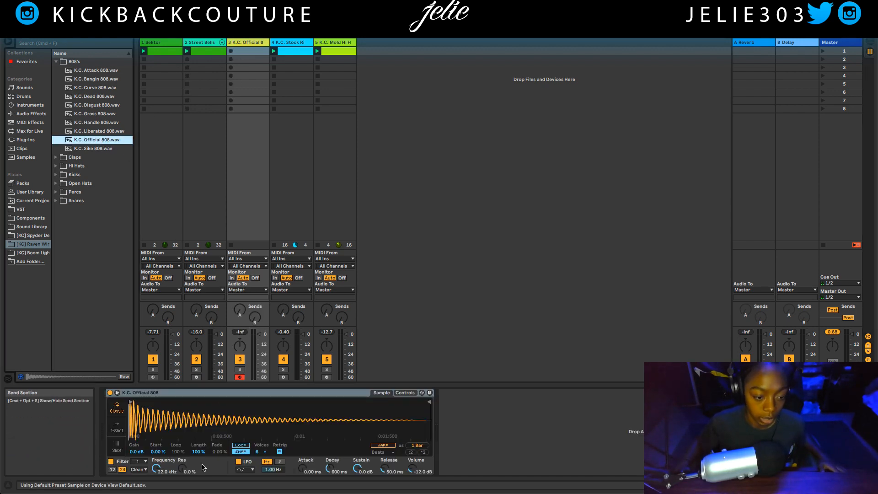
pyautogui.click(115, 429)
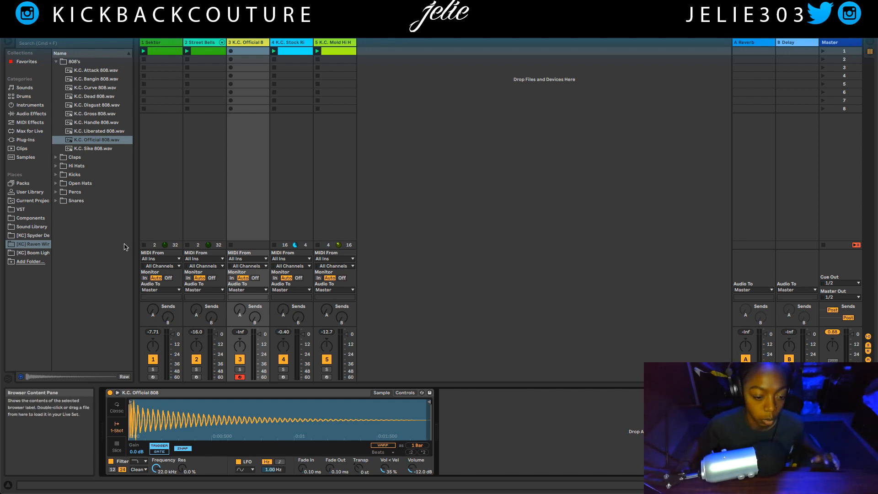
# Search the audio effects for "tun" and add Tuner to the K.C. Official 808 track.
pyautogui.press('super+f')
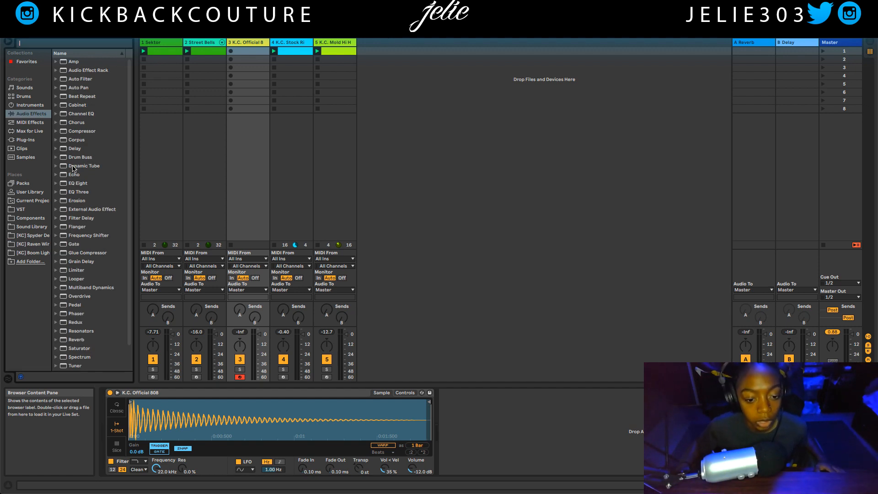
pyautogui.click(64, 44)
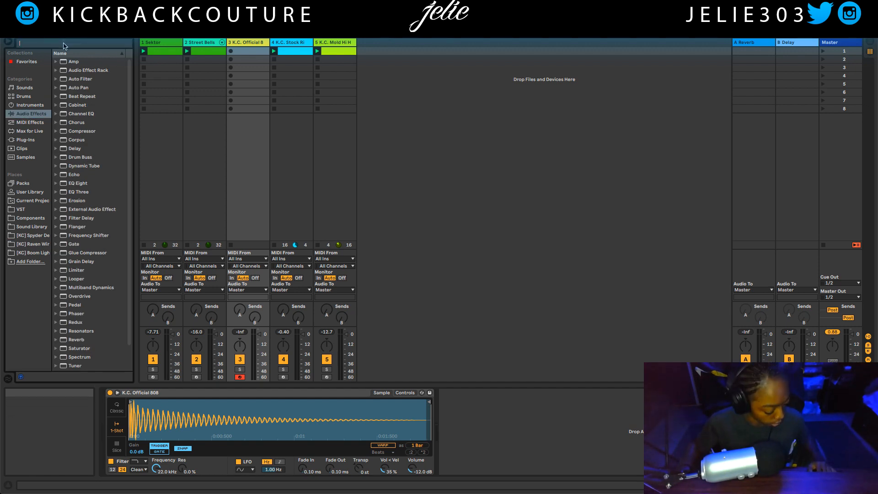
pyautogui.write('tun')
pyautogui.press('Down')
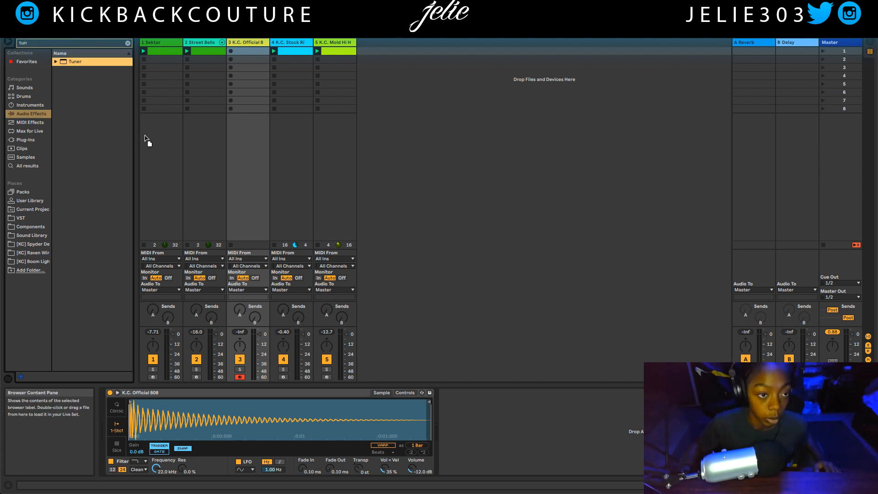
pyautogui.press('Return')
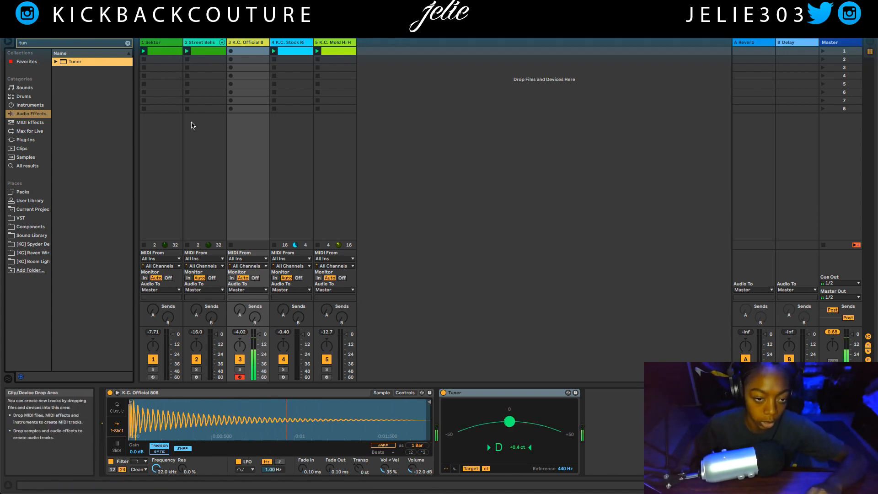
# Create a MIDI clip in the 808 track's first slot and add a sixteenth-long D3 note at 1.1.1.
pyautogui.doubleClick(248, 51)
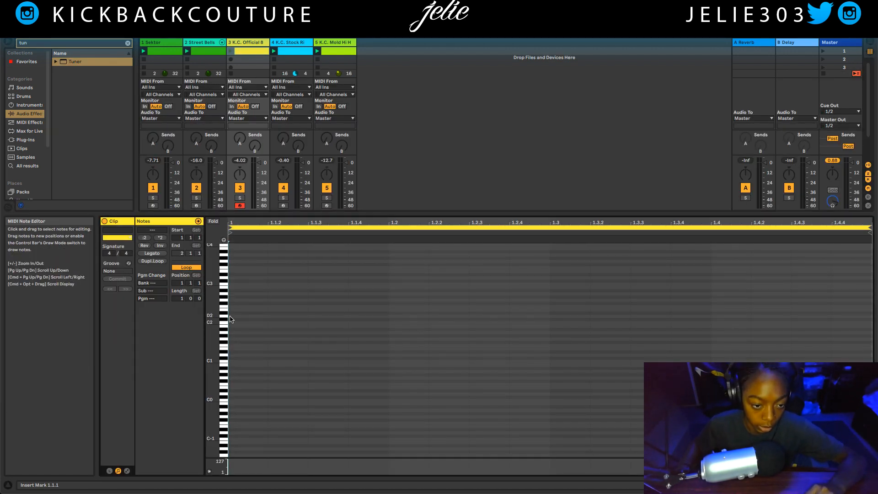
pyautogui.press('s')
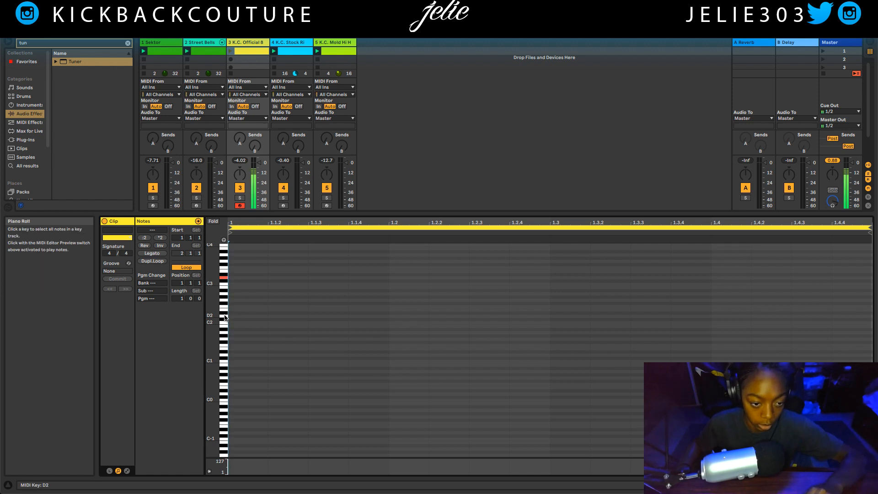
pyautogui.doubleClick(237, 277)
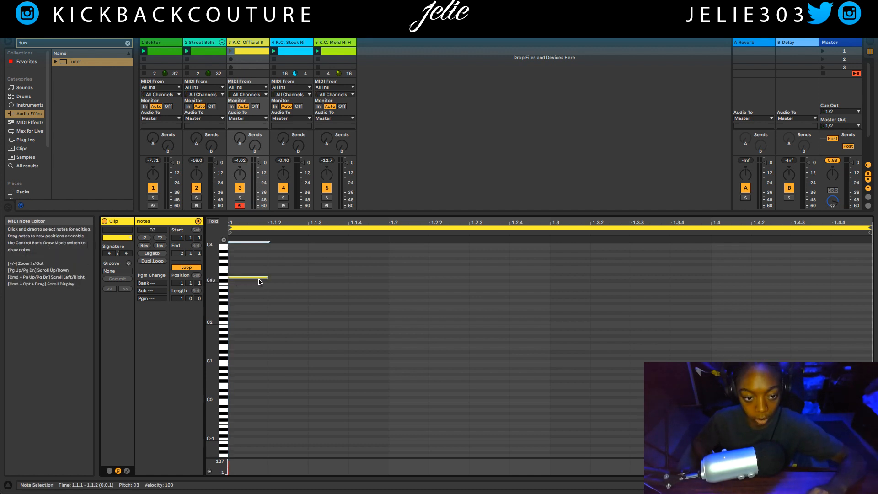
pyautogui.click(259, 282)
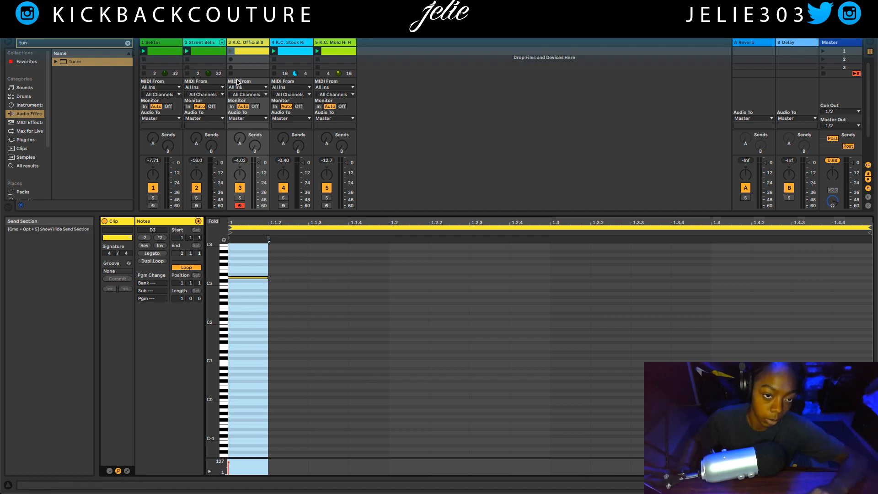
# Launch the 808 clip and set its loop length to 4 bars.
pyautogui.click(231, 51)
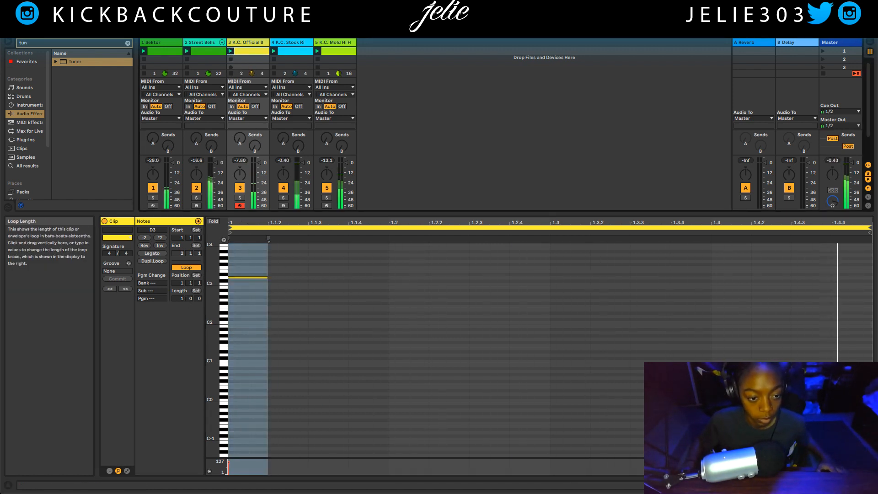
pyautogui.write('4')
pyautogui.press('Return')
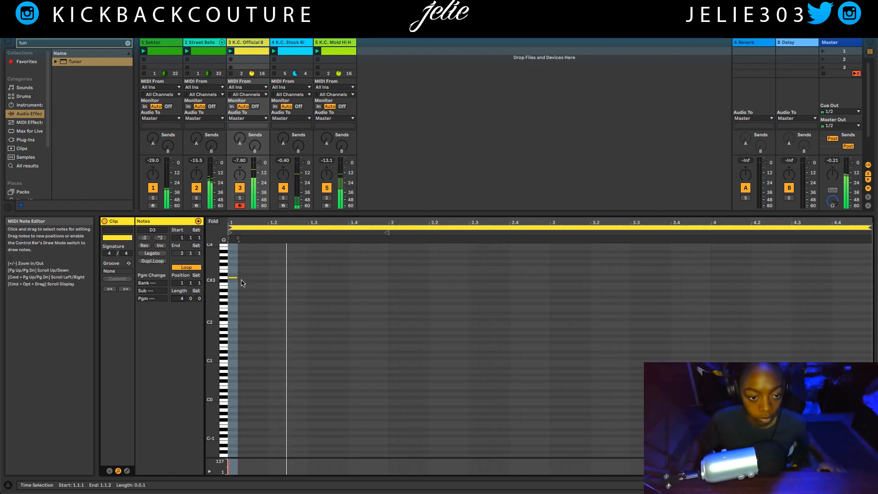
# Lengthen the D3 note at the start of the 808 clip to end at 1.1.4.
pyautogui.press('space')
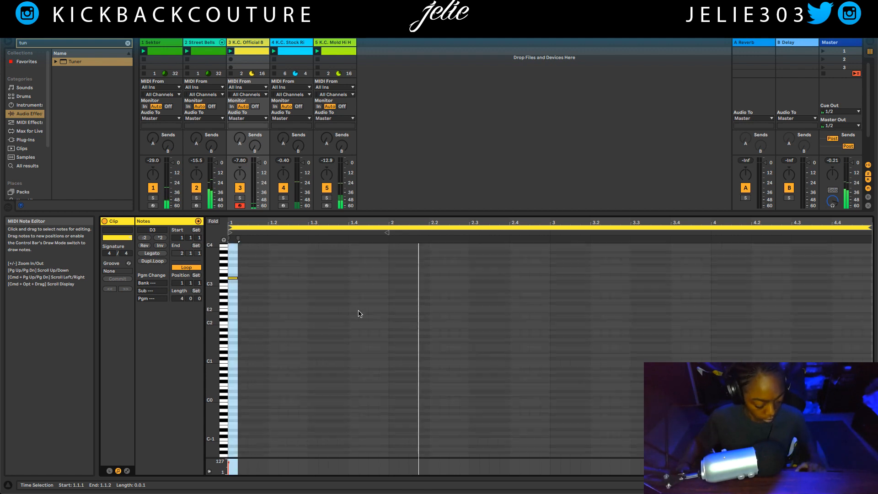
pyautogui.press('+')
pyautogui.press('+')
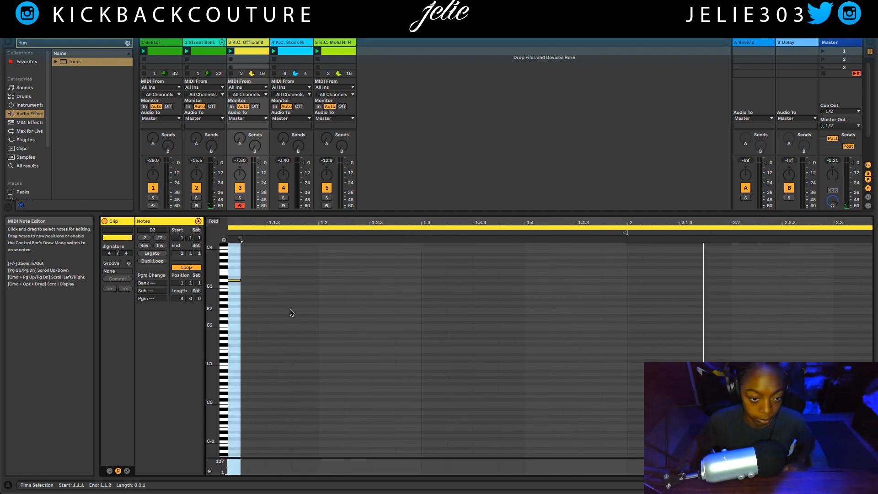
pyautogui.click(291, 313)
pyautogui.press('space')
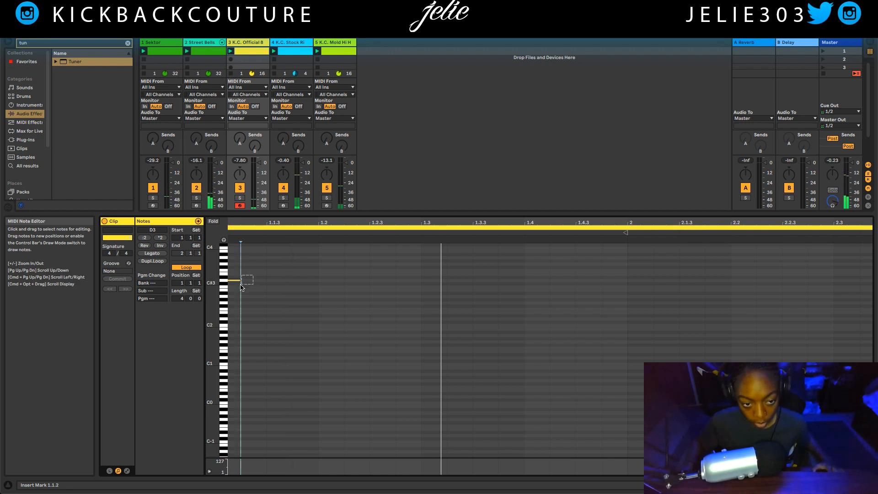
pyautogui.moveTo(239, 280); pyautogui.dragTo(302, 287)
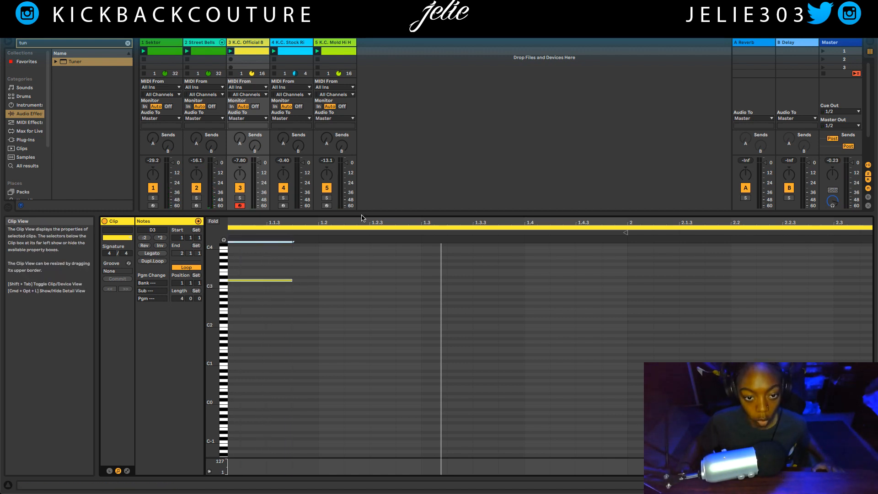
# Play the beat and add a sixteenth-long D3 note at 1.4.1 in the 808 clip.
pyautogui.moveTo(362, 212); pyautogui.dragTo(362, 100)
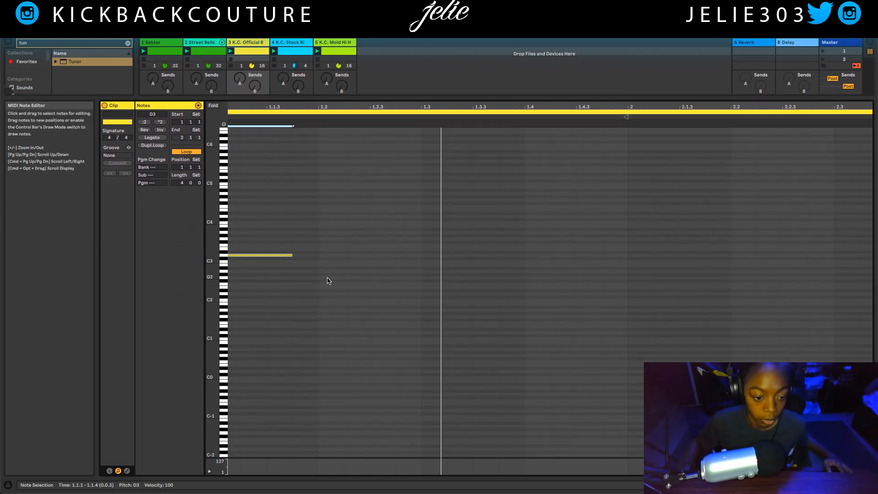
pyautogui.scroll(4, 328, 294)
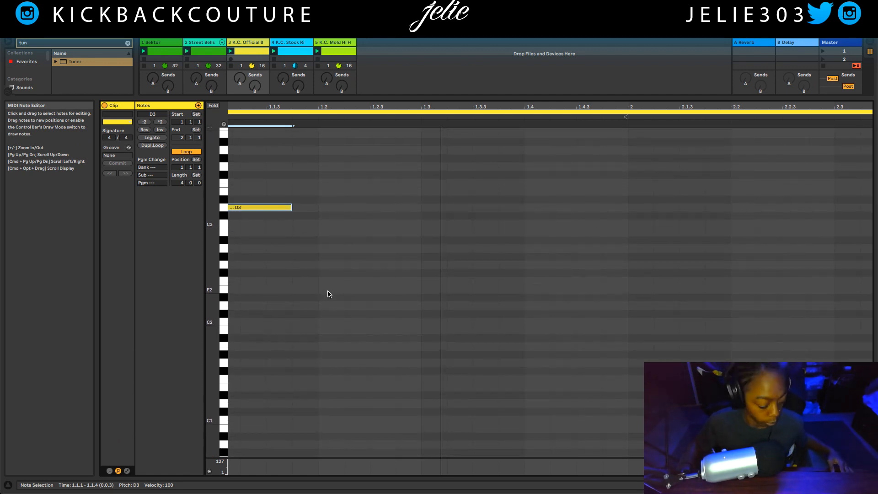
pyautogui.scroll(3, 317, 284)
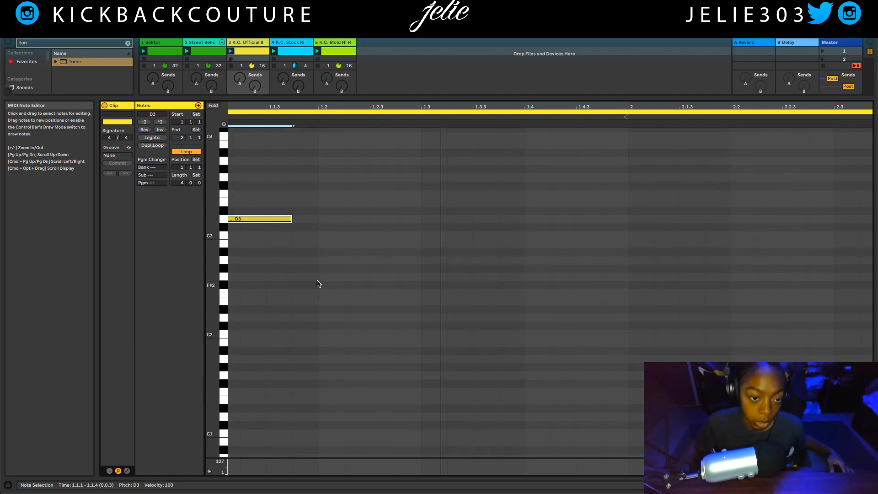
pyautogui.scroll(2, 320, 284)
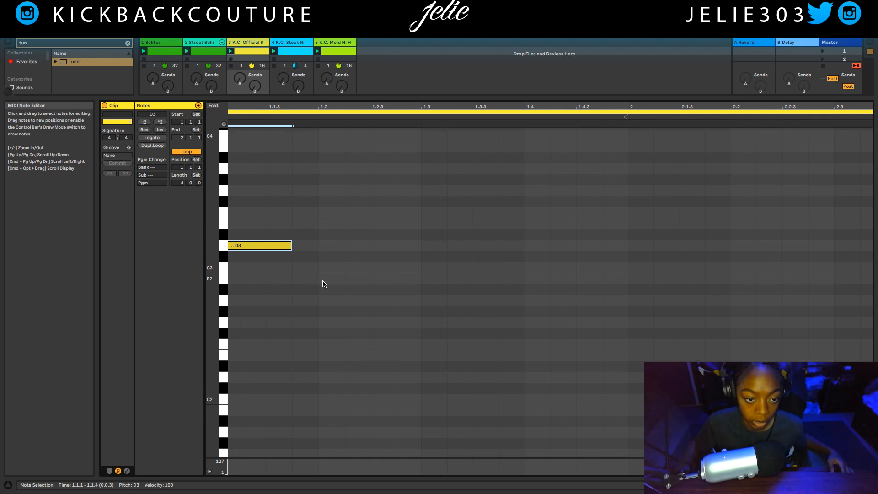
pyautogui.scroll(2, 327, 286)
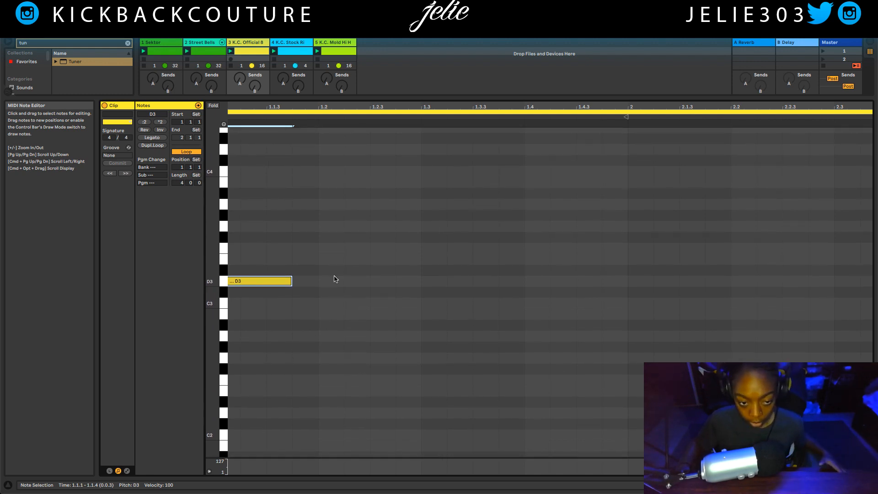
pyautogui.press('space')
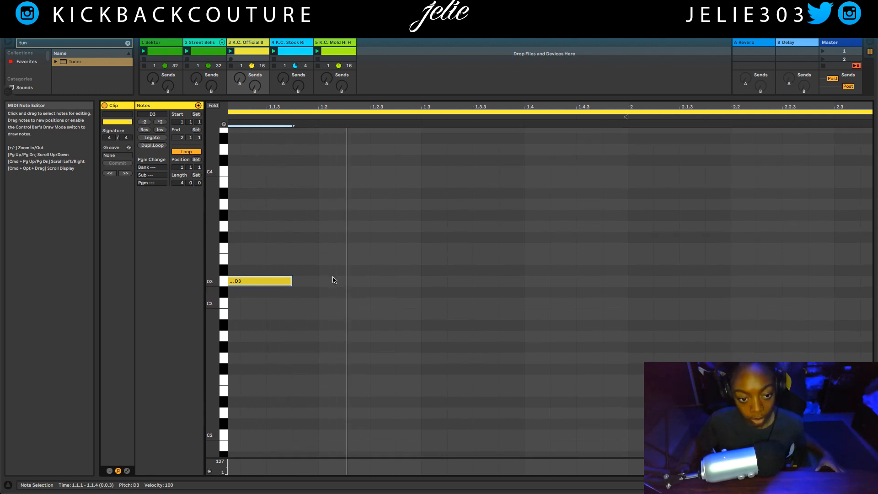
pyautogui.doubleClick(530, 281)
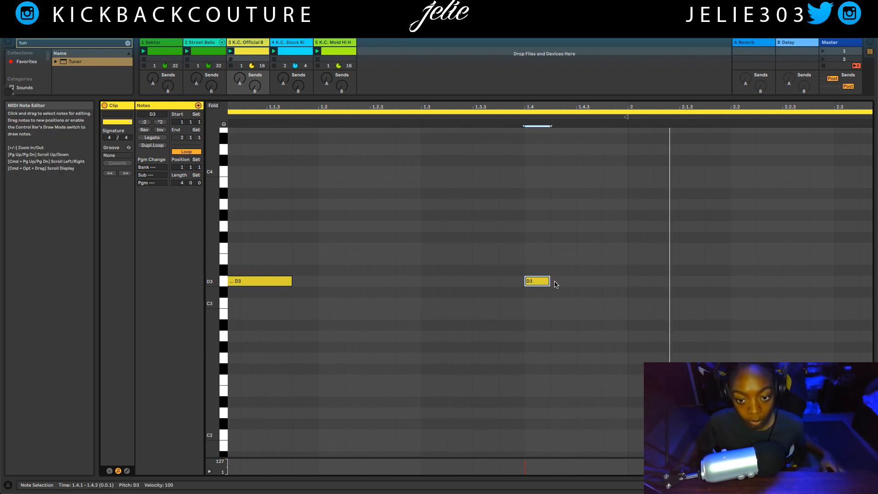
# Add a one-beat D3 note to the 808 clip from 2.3.1 to 2.4.1.
pyautogui.hscroll(3, 556, 288)
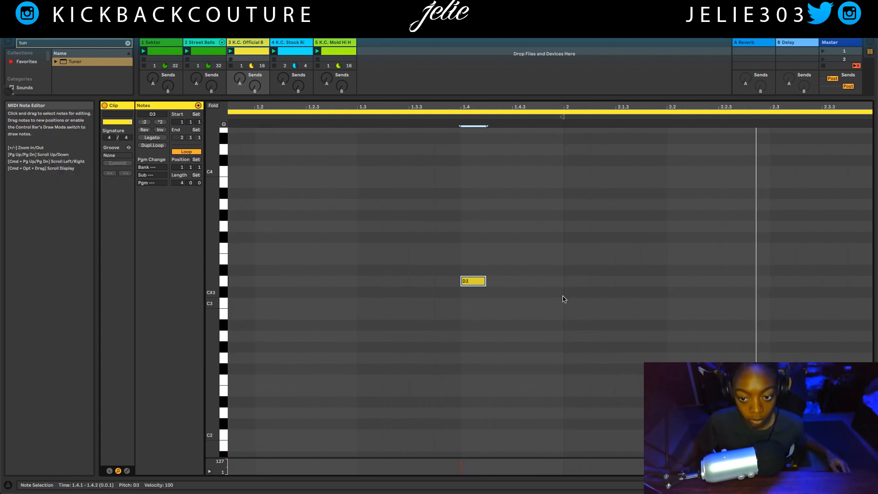
pyautogui.hscroll(2, 567, 300)
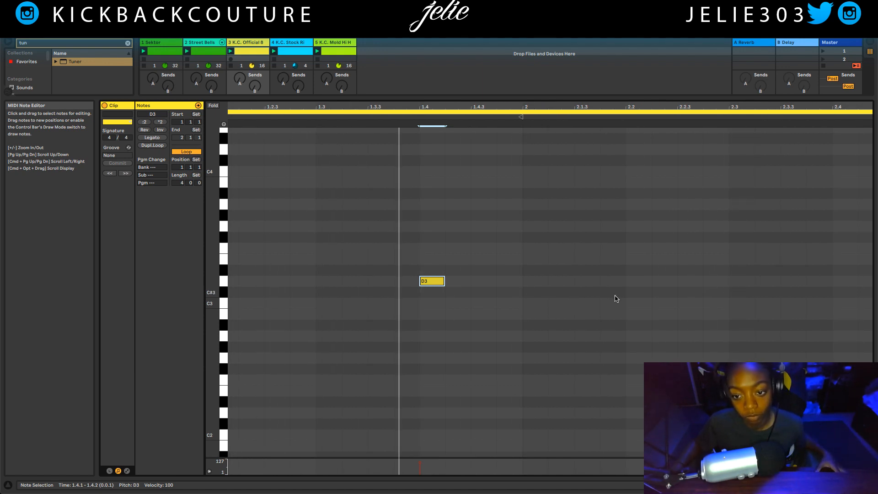
pyautogui.doubleClick(729, 284)
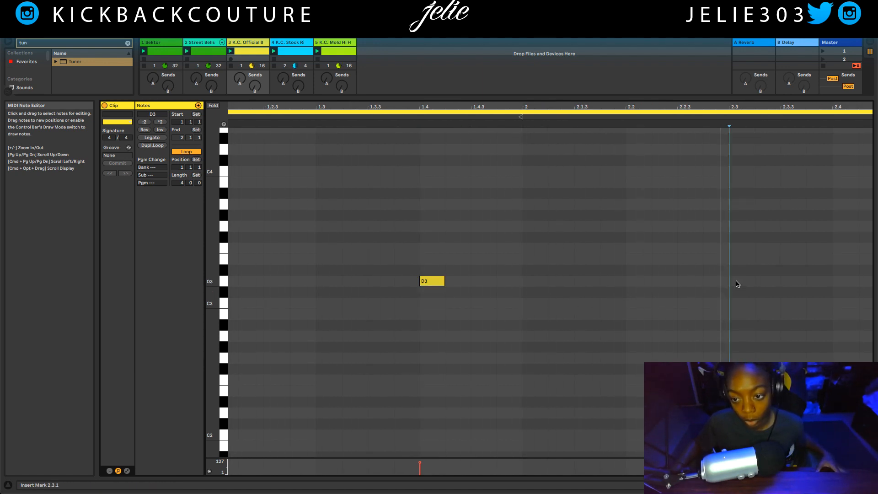
pyautogui.moveTo(752, 281); pyautogui.dragTo(831, 281)
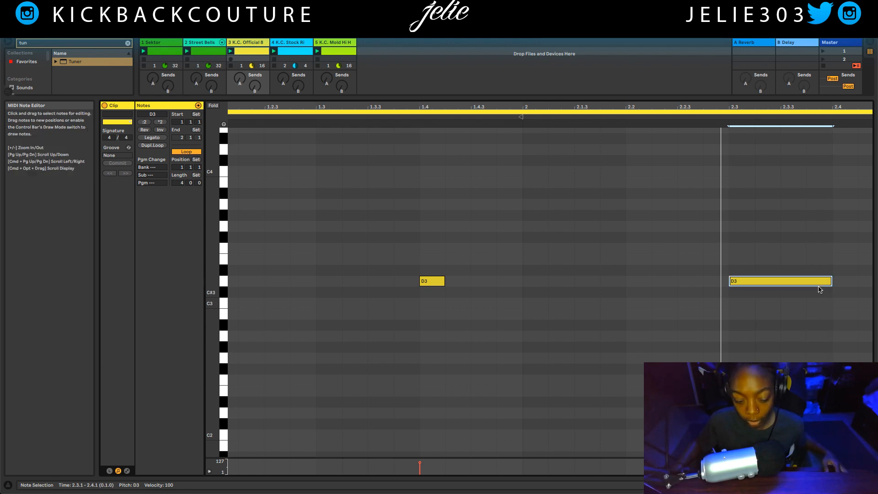
# Duplicate the one-beat note to 2.4.1, then move the first note to F3 and the copy to E3.
pyautogui.press('super+d')
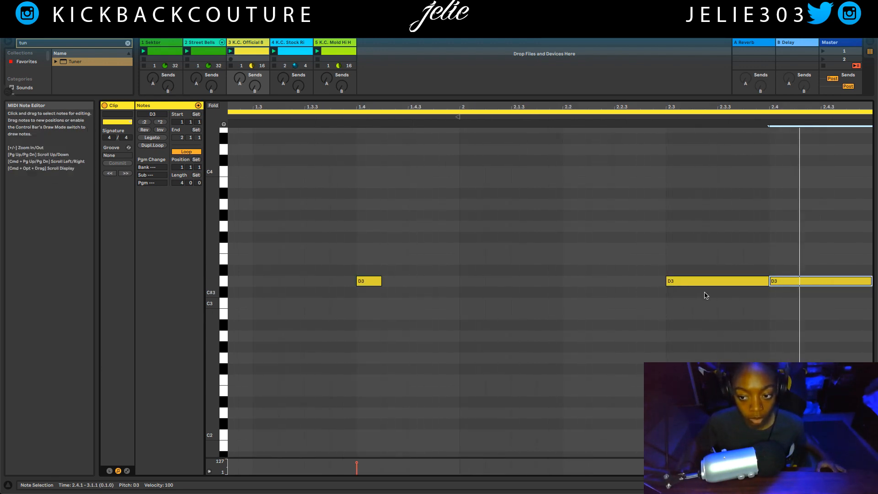
pyautogui.moveTo(706, 280); pyautogui.dragTo(716, 248)
pyautogui.press('Up')
pyautogui.moveTo(792, 283); pyautogui.dragTo(798, 265)
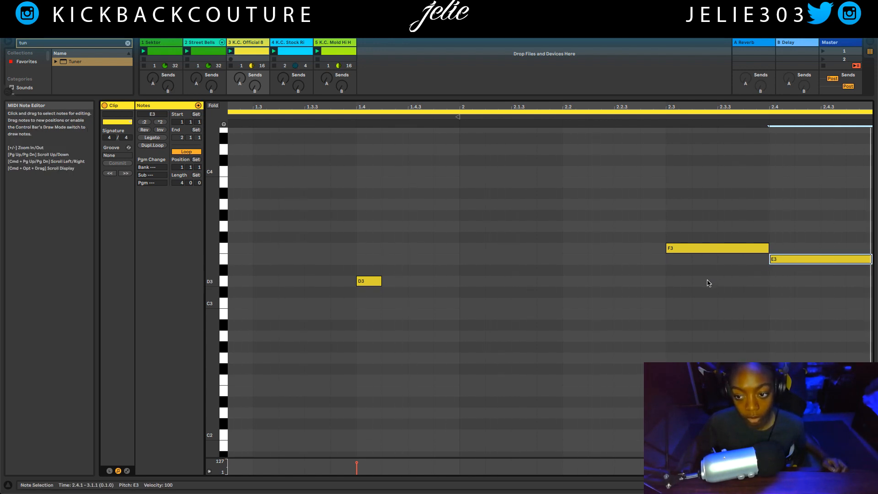
# Duplicate all notes of the first two bars into bars 3 and 4 of the 808 clip.
pyautogui.press('super+a')
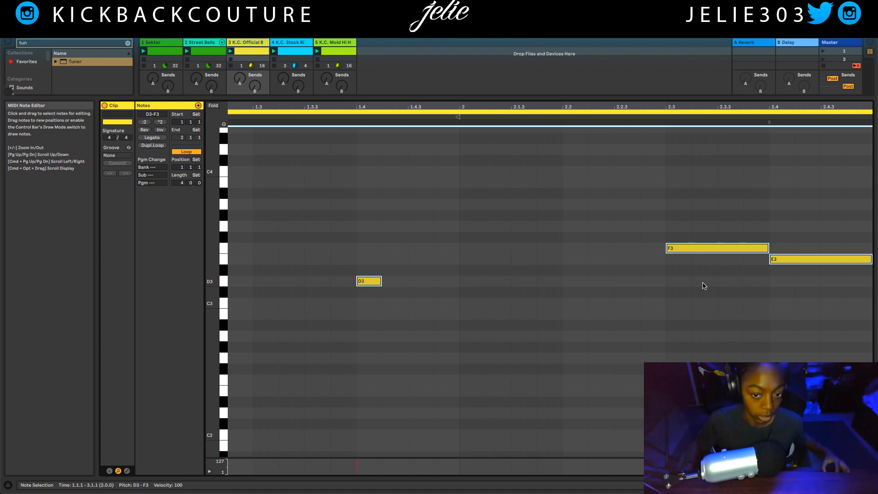
pyautogui.press('super+d')
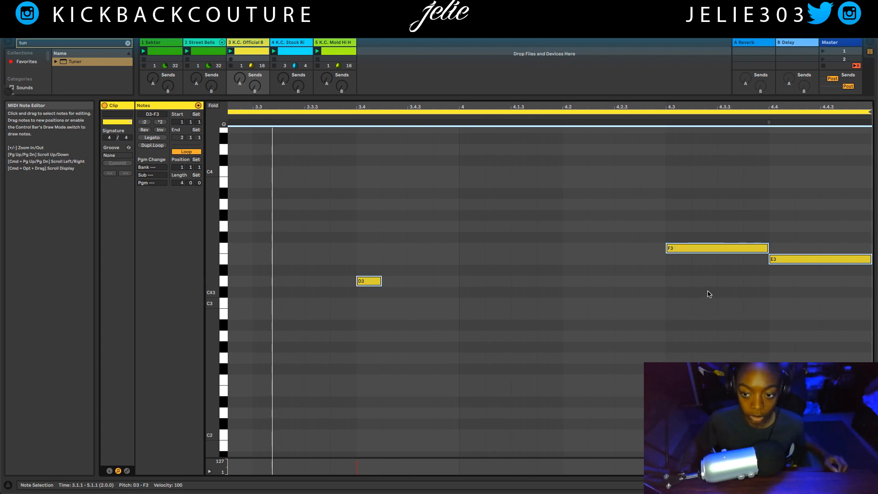
pyautogui.press('z')
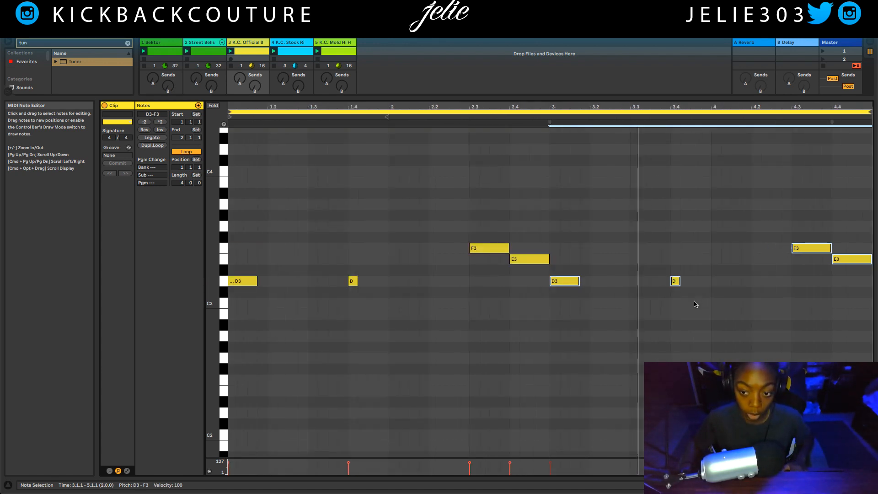
pyautogui.click(692, 311)
pyautogui.scroll(-1, 692, 306)
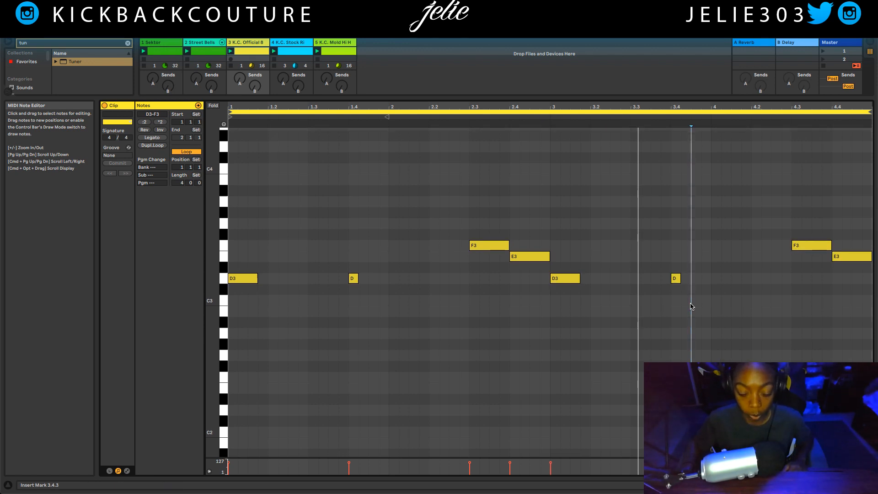
pyautogui.scroll(2, 692, 307)
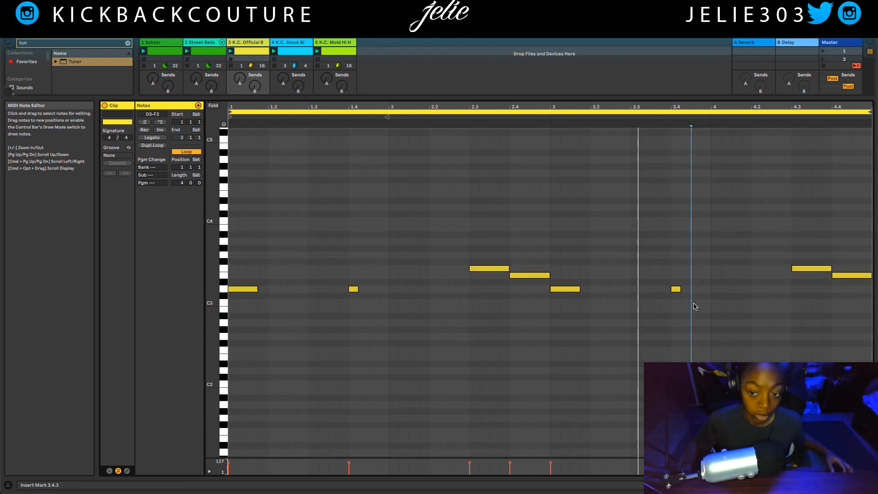
pyautogui.scroll(-2, 696, 305)
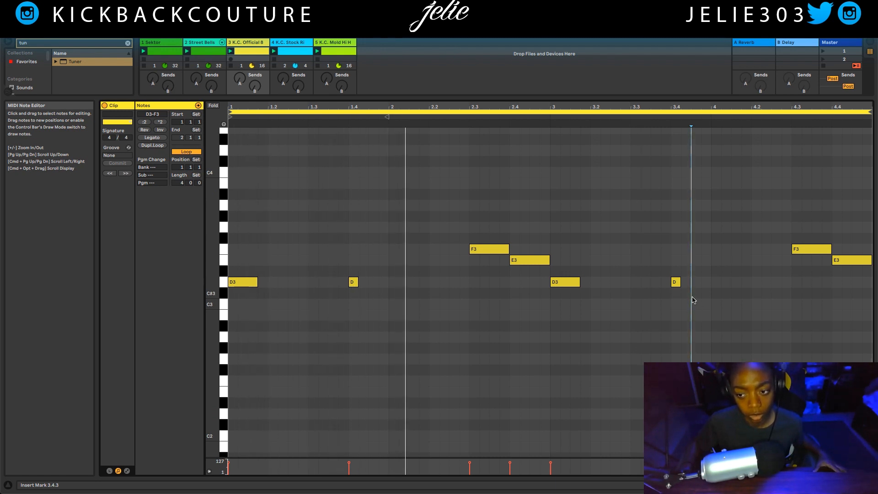
pyautogui.scroll(-2, 612, 306)
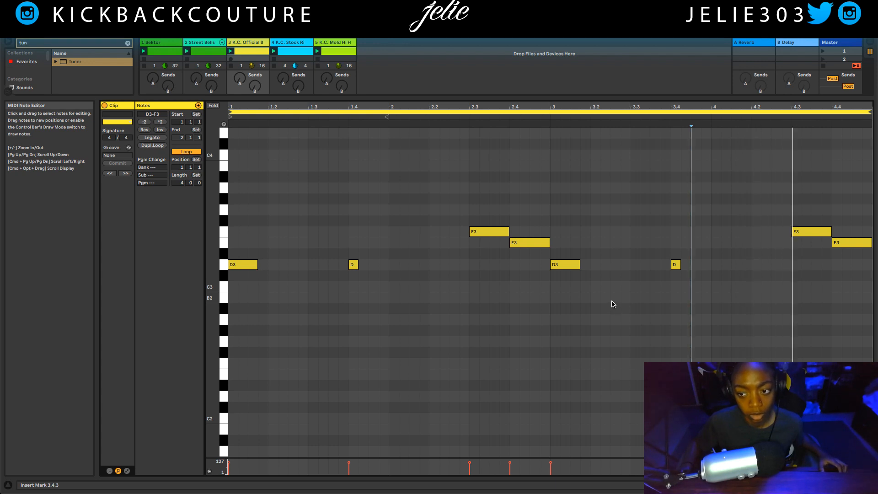
# Transpose the last two notes in bar 4 up five semitones to A#3 and A3.
pyautogui.moveTo(802, 208); pyautogui.dragTo(834, 252)
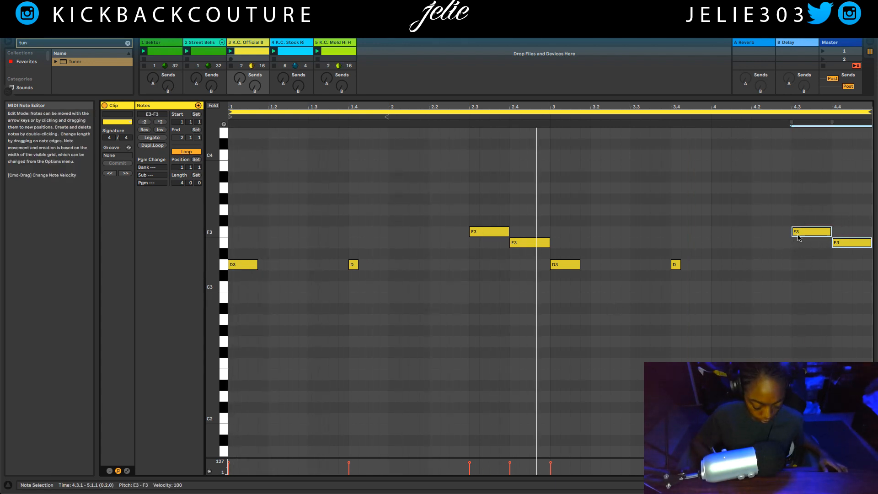
pyautogui.press('Up')
pyautogui.press('Up')
pyautogui.press('Up')
pyautogui.press('Up')
pyautogui.press('Up')
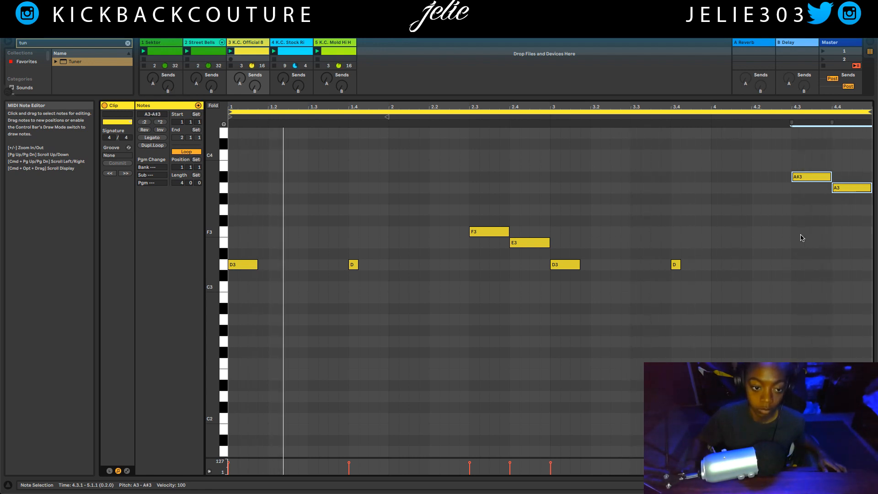
pyautogui.click(781, 239)
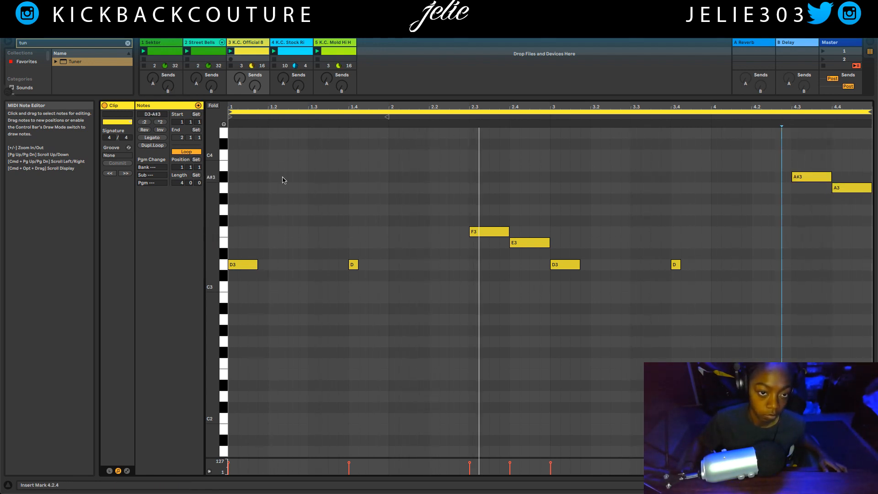
# Add Saturator to the K.C. Official 808 track with Drive at 7.43 dB, and lower the 808 sampler's volume to -15.4 dB.
pyautogui.moveTo(310, 97); pyautogui.dragTo(311, 384)
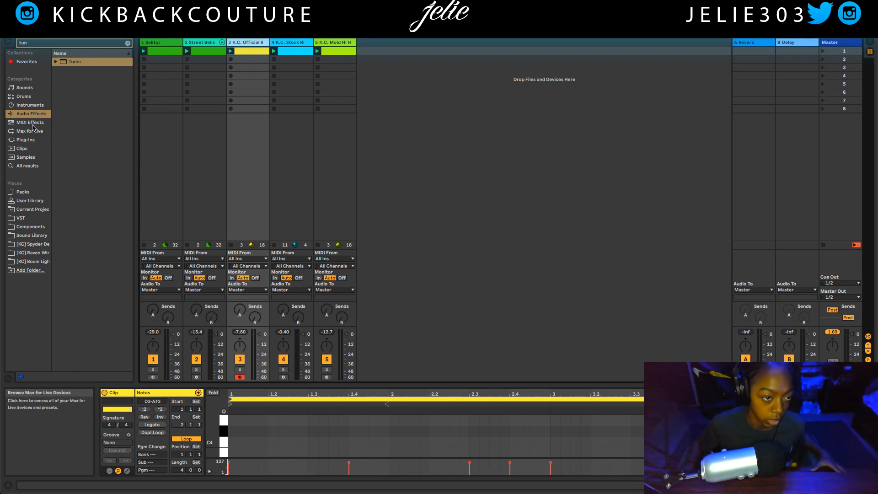
pyautogui.click(128, 43)
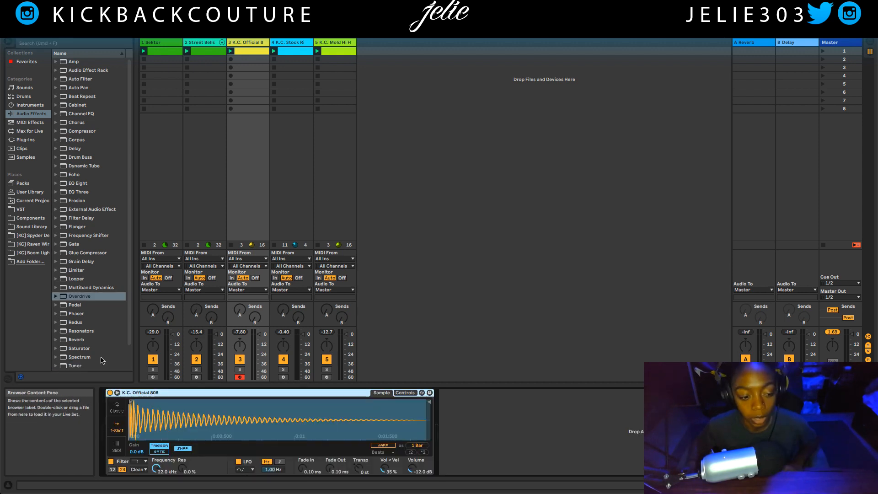
pyautogui.doubleClick(84, 349)
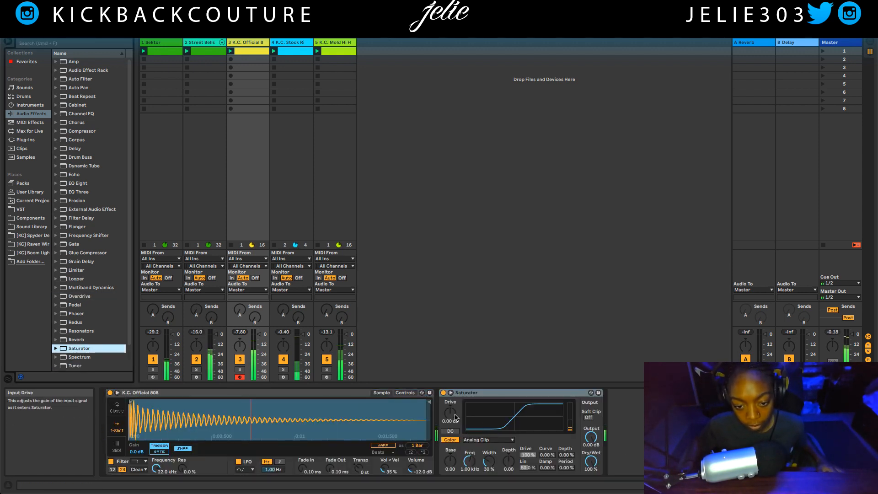
pyautogui.moveTo(450, 413); pyautogui.dragTo(450, 406)
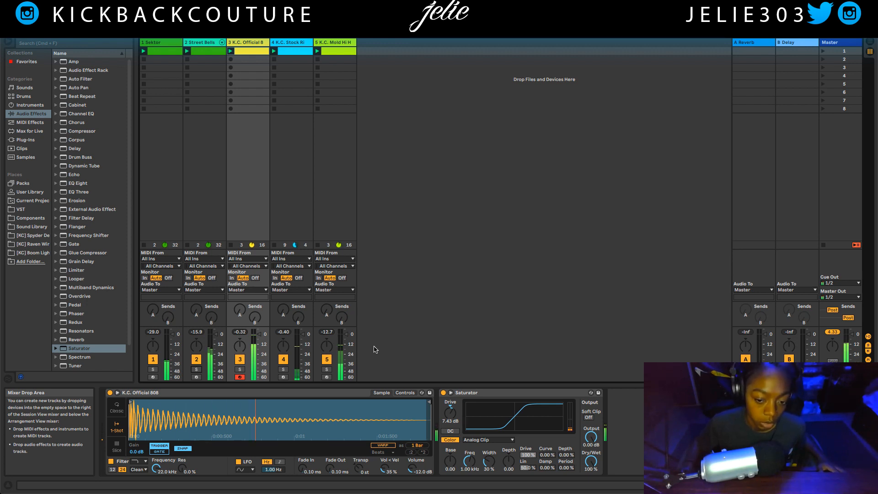
pyautogui.moveTo(412, 468); pyautogui.dragTo(412, 476)
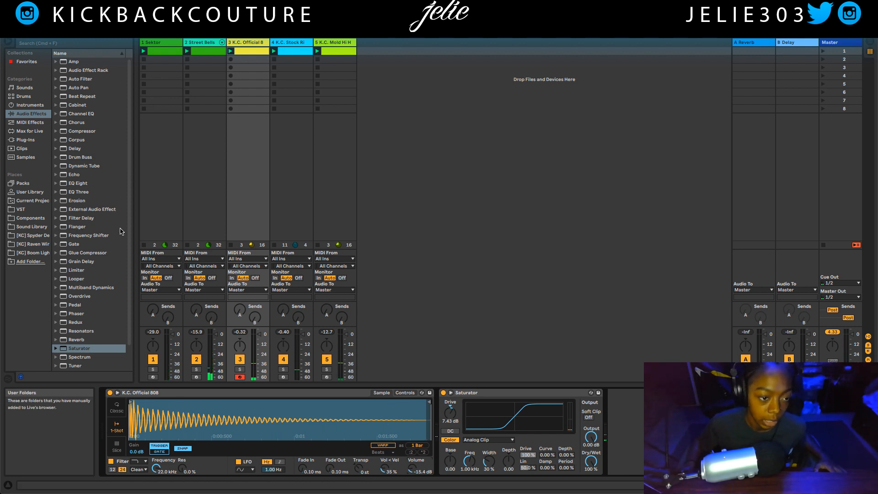
# Insert two new MIDI tracks after the hi-hat track.
pyautogui.rightClick(442, 183)
pyautogui.click(462, 193)
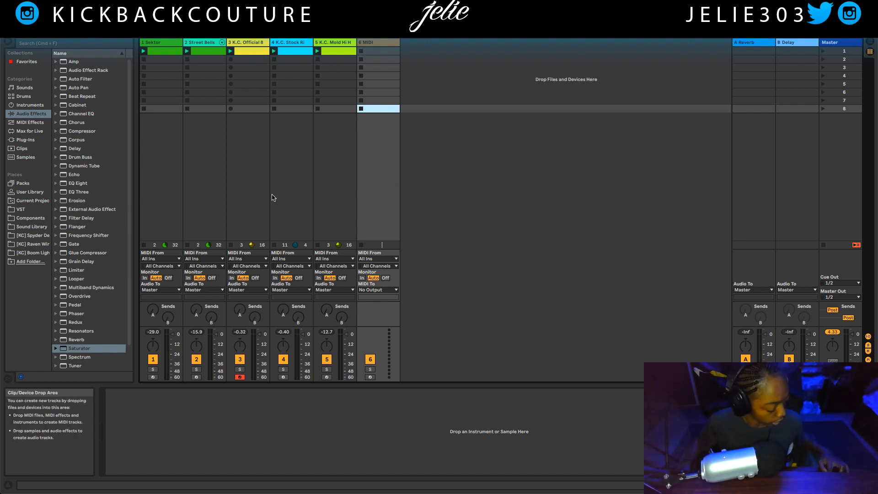
pyautogui.hotkey('ctrl', 'shift', 't')
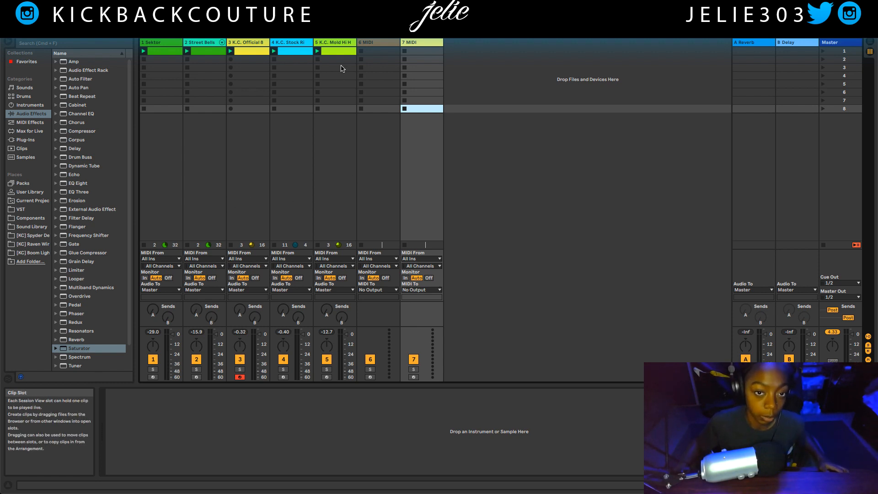
# Load K.C. Cage Kick.wav from the [KC] Spyder kit's Kicks folder onto track 6 and set its sampler to 1-Shot playback.
pyautogui.press('Left')
pyautogui.click(34, 235)
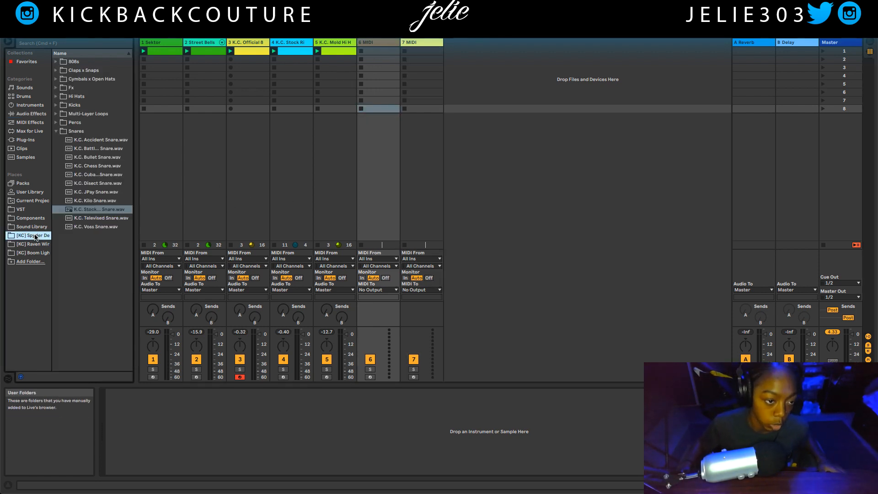
pyautogui.click(55, 132)
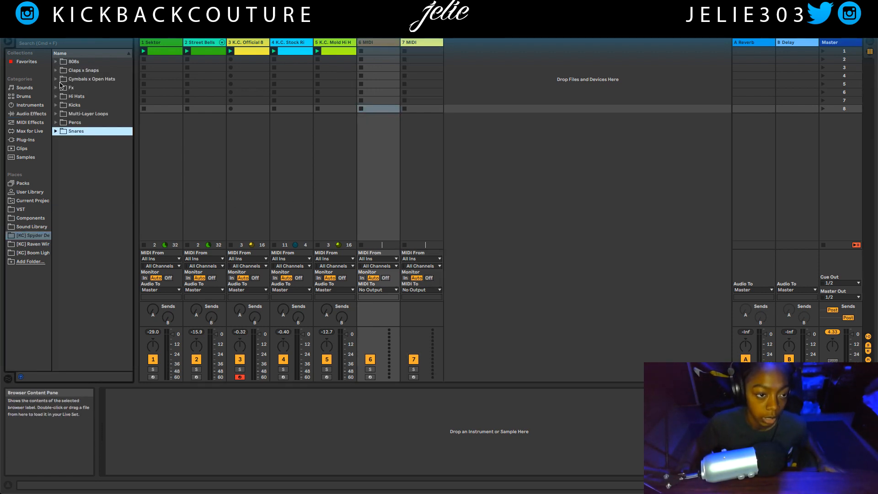
pyautogui.click(57, 105)
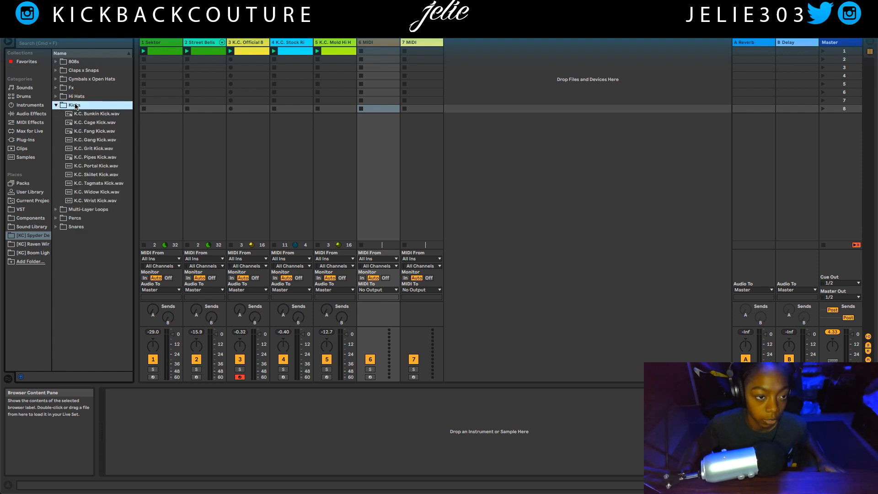
pyautogui.doubleClick(94, 123)
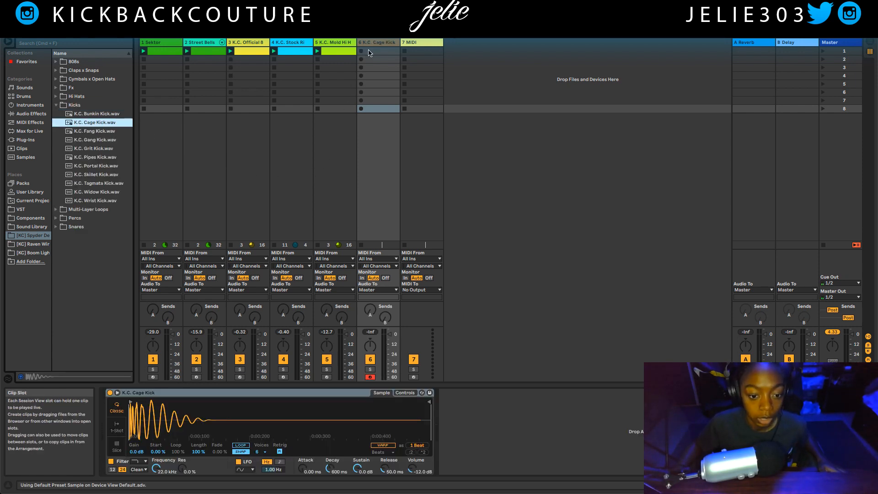
pyautogui.click(117, 426)
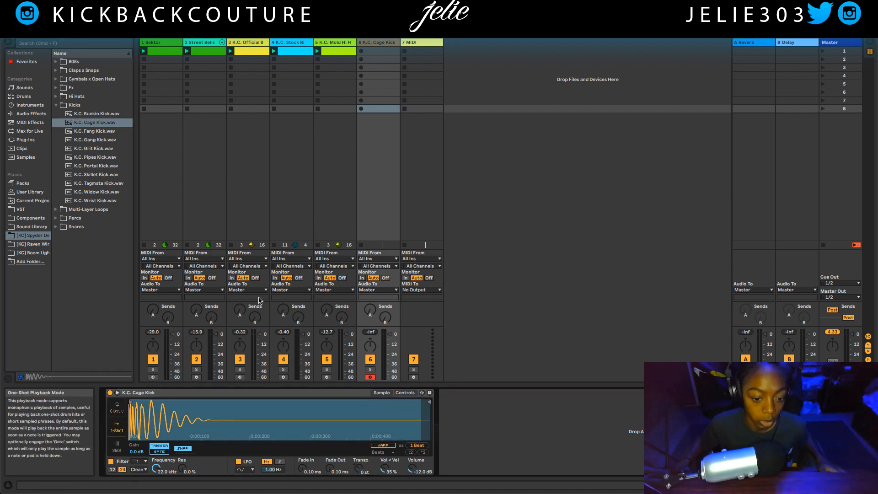
pyautogui.click(384, 445)
pyautogui.click(384, 445)
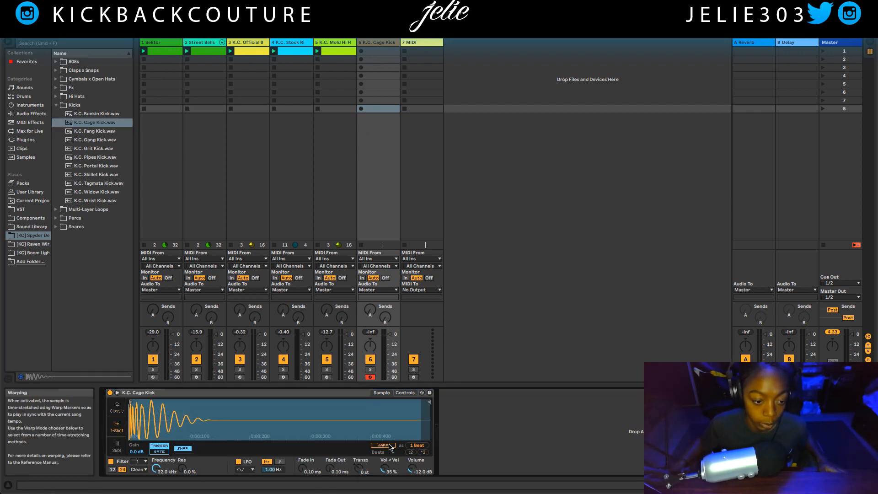
pyautogui.doubleClick(378, 51)
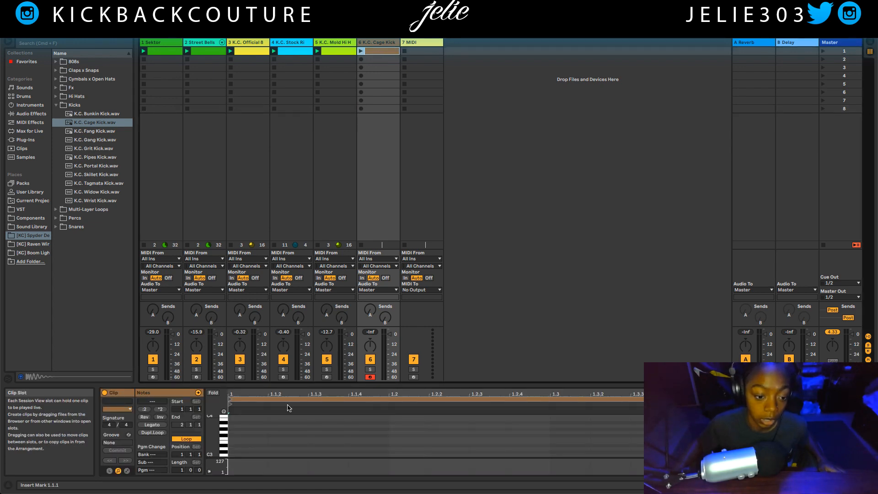
pyautogui.moveTo(282, 383); pyautogui.dragTo(284, 189)
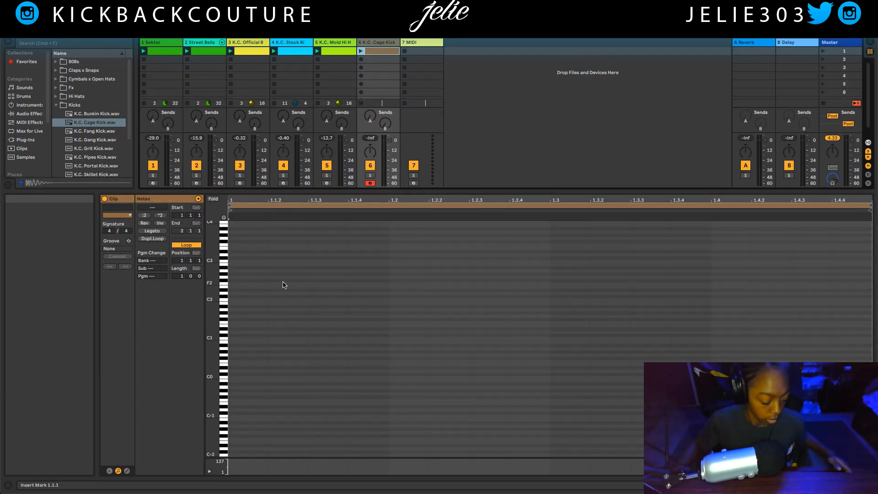
pyautogui.scroll(5, 288, 355)
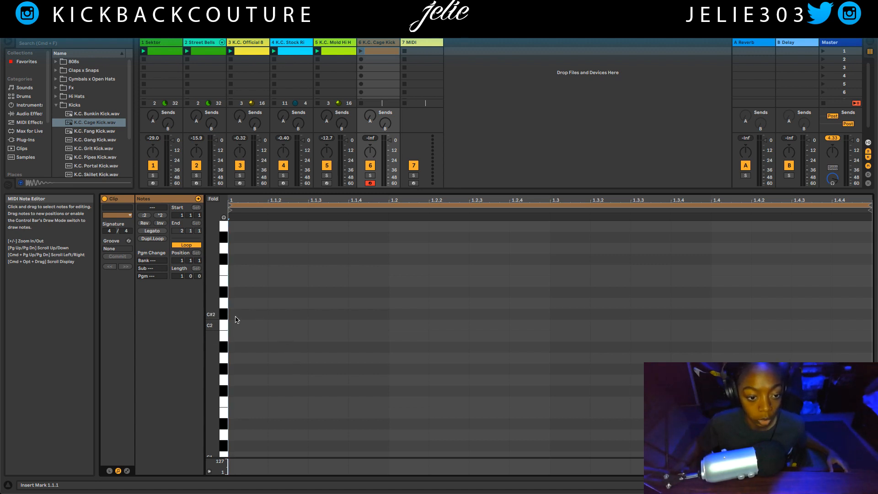
pyautogui.scroll(5, 238, 320)
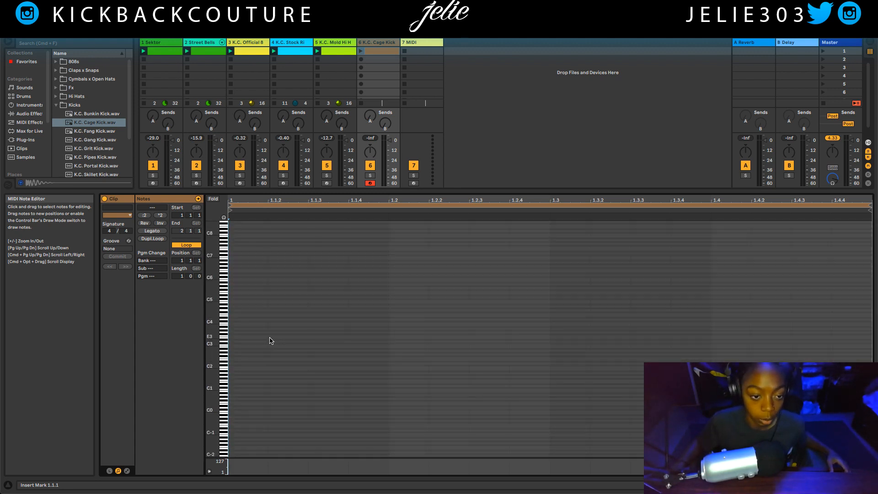
pyautogui.scroll(-3, 269, 337)
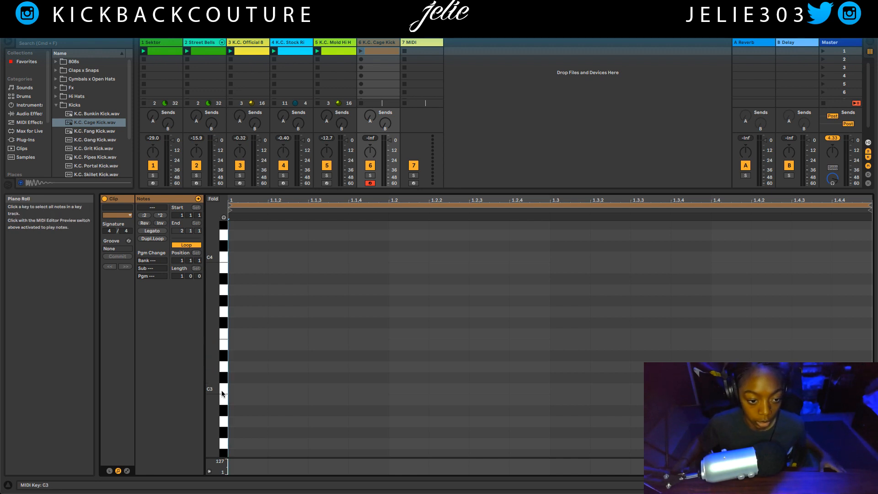
pyautogui.doubleClick(238, 389)
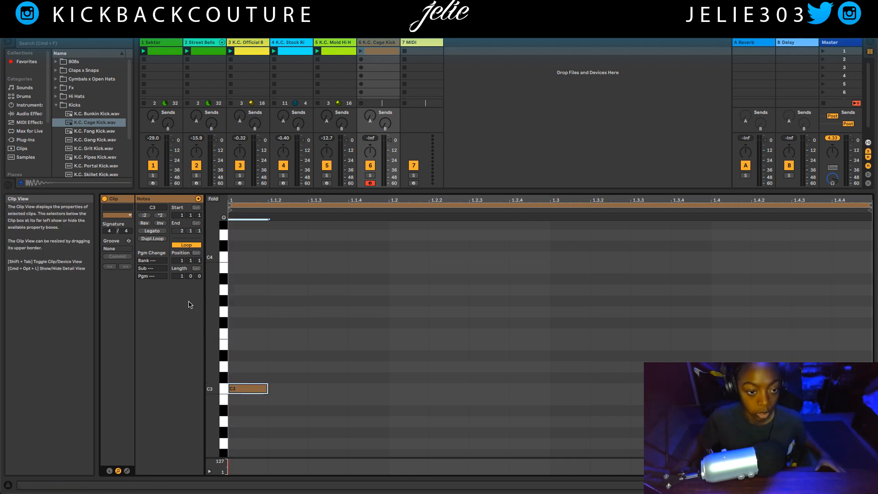
pyautogui.click(360, 51)
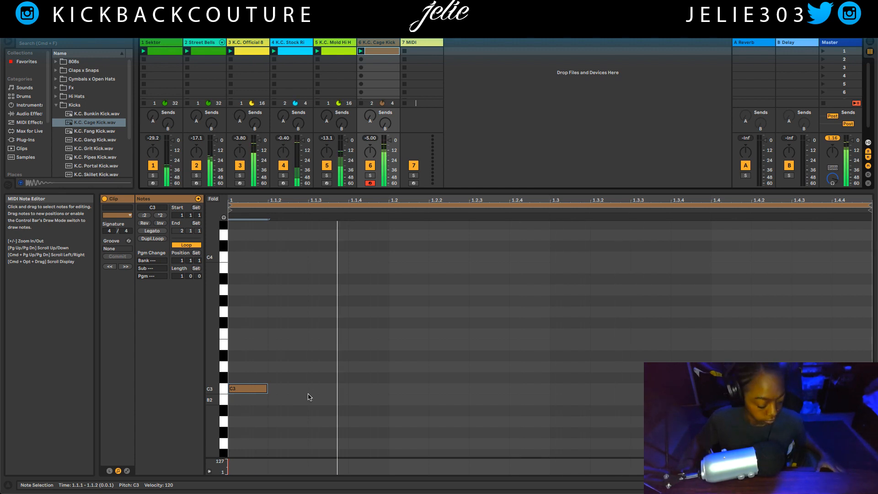
pyautogui.click(182, 277)
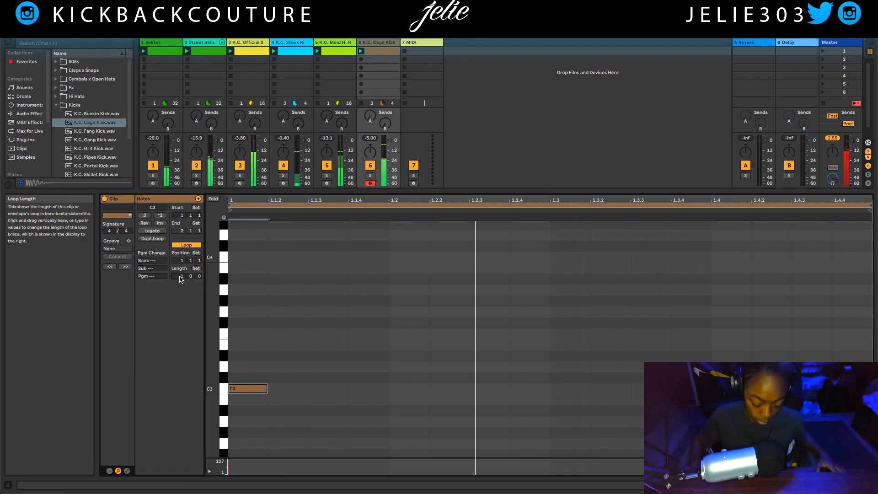
pyautogui.write('4')
pyautogui.press('Return')
pyautogui.moveTo(276, 380); pyautogui.dragTo(218, 394)
pyautogui.press('Delete')
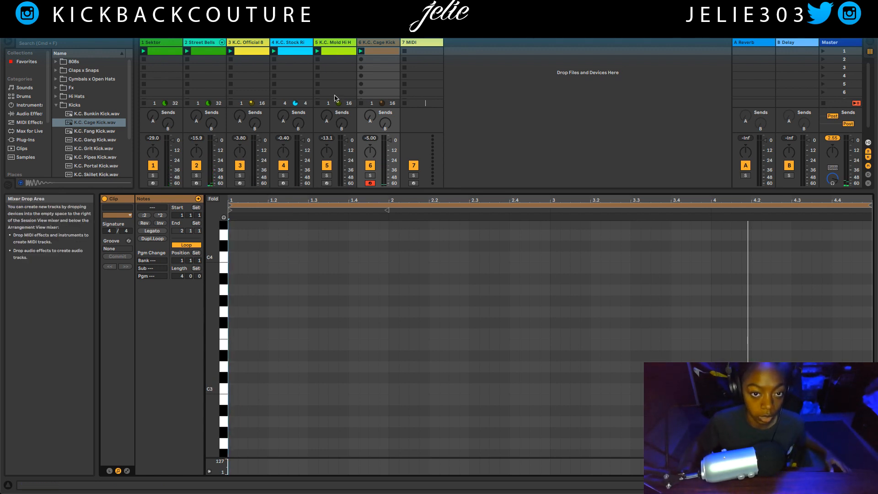
pyautogui.click(371, 51)
pyautogui.press('Delete')
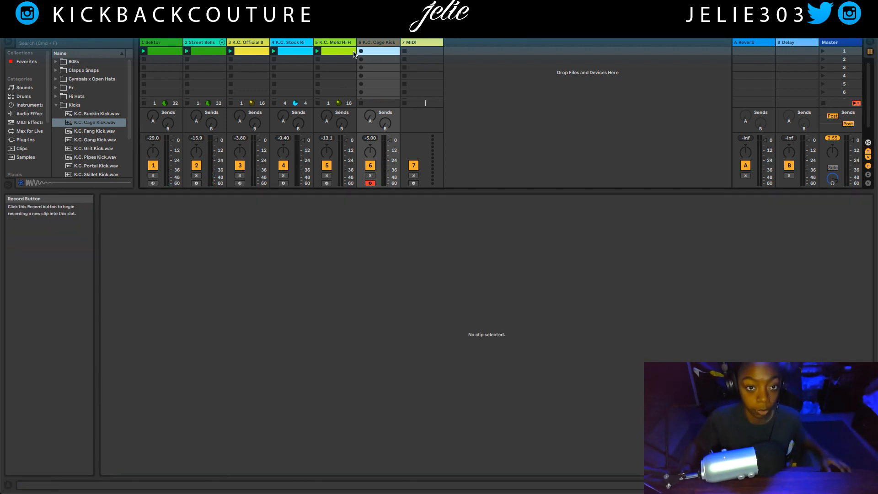
pyautogui.click(338, 53)
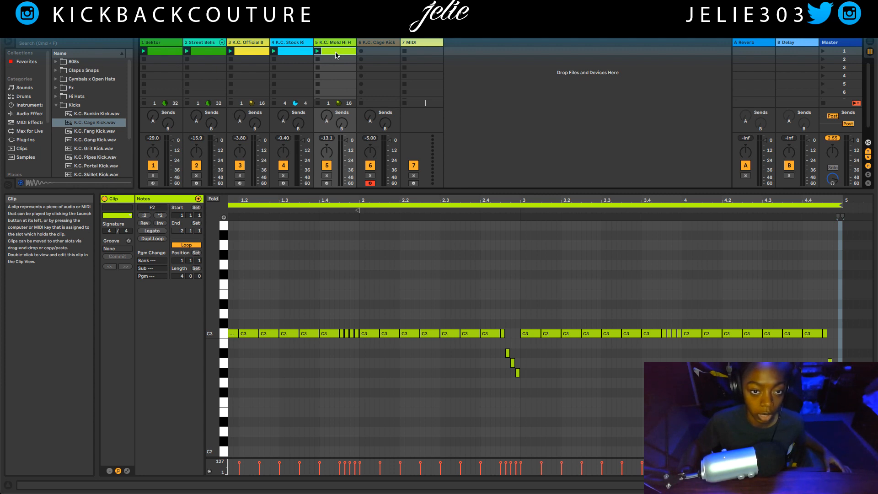
pyautogui.moveTo(365, 52); pyautogui.dragTo(372, 53)
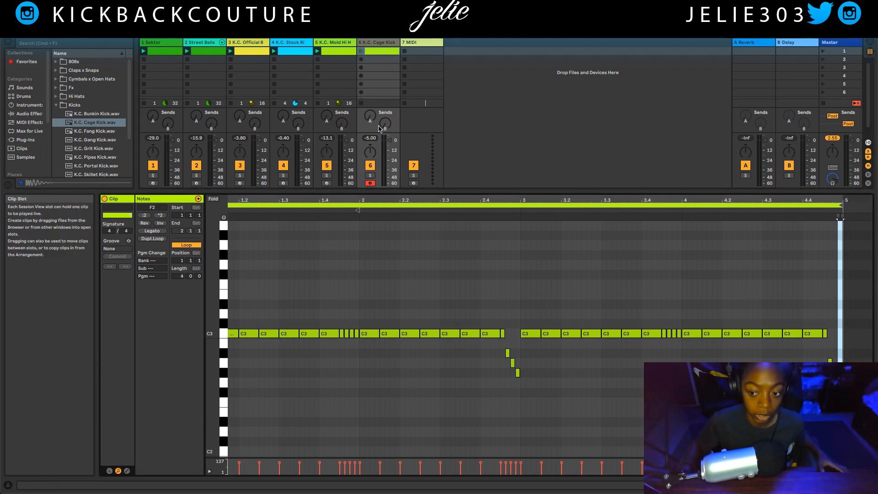
pyautogui.press('Delete')
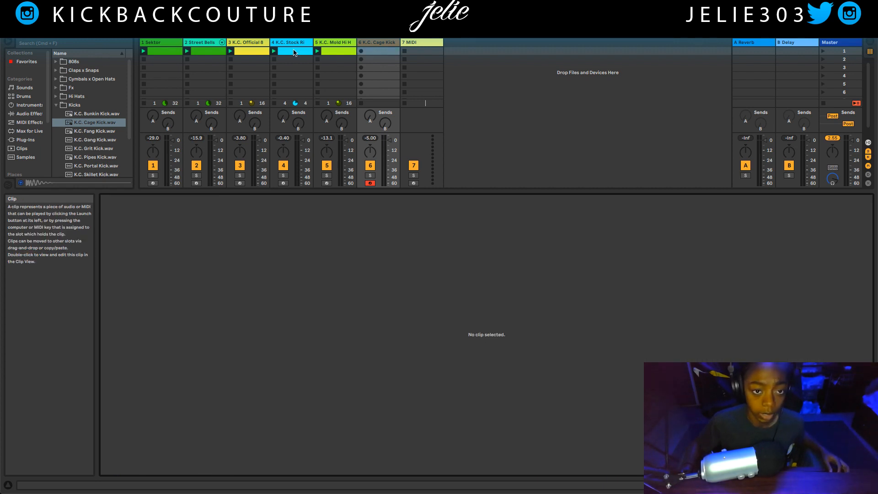
# Copy the K.C. Official 808 clip into the first slot of the K.C. Cage Kick track.
pyautogui.moveTo(253, 54); pyautogui.dragTo(369, 52)
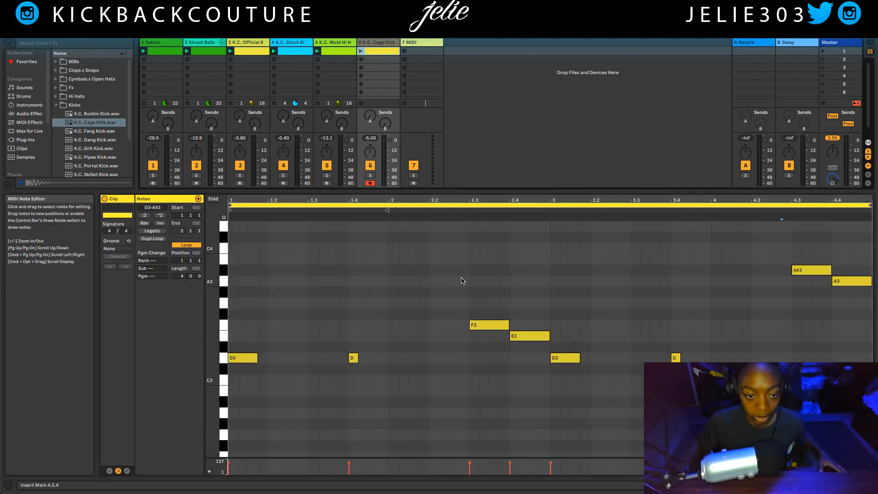
pyautogui.press('super+a')
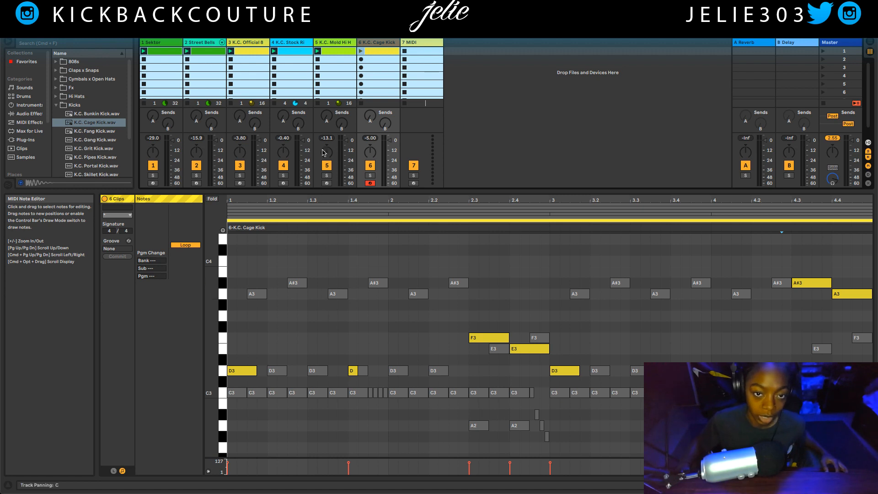
pyautogui.click(371, 52)
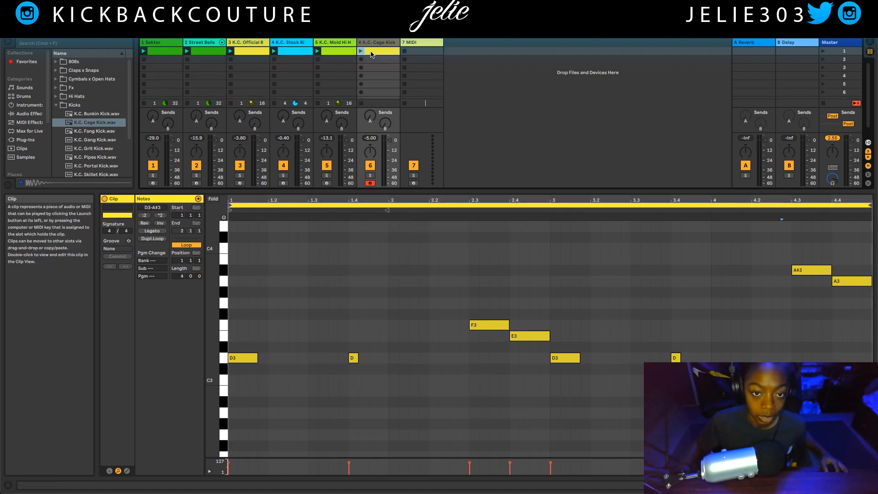
pyautogui.click(338, 258)
pyautogui.click(161, 54)
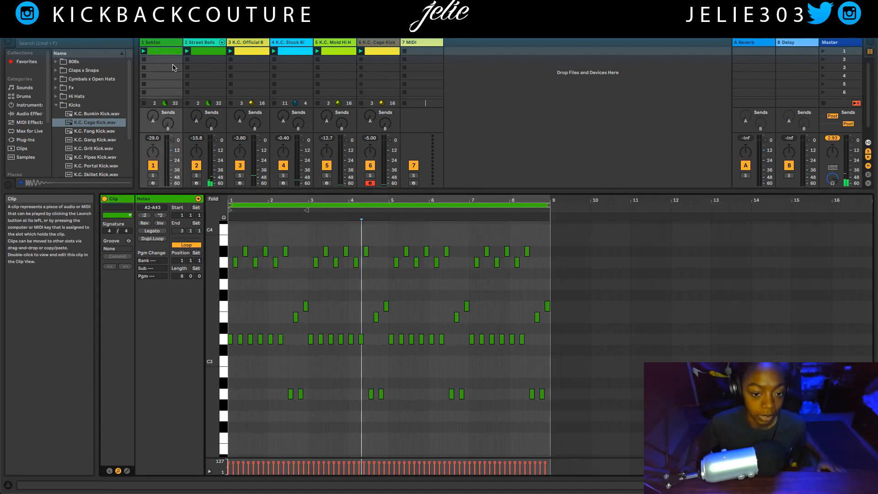
pyautogui.doubleClick(171, 43)
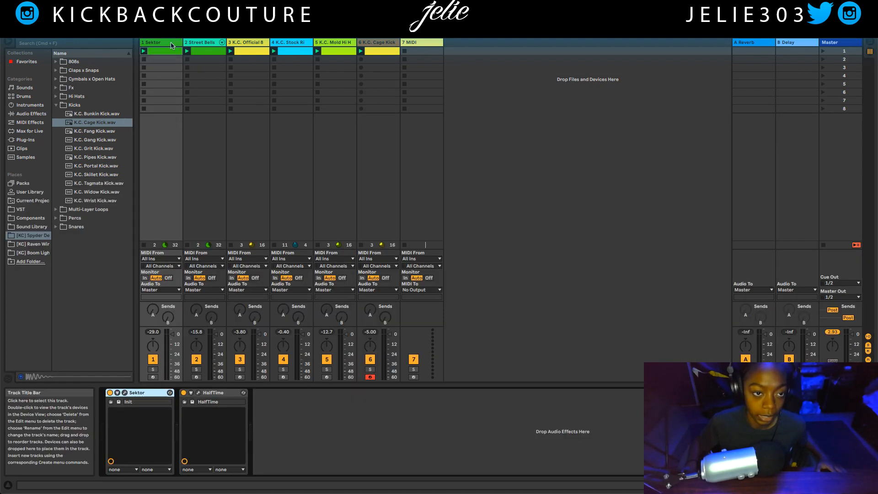
pyautogui.click(124, 393)
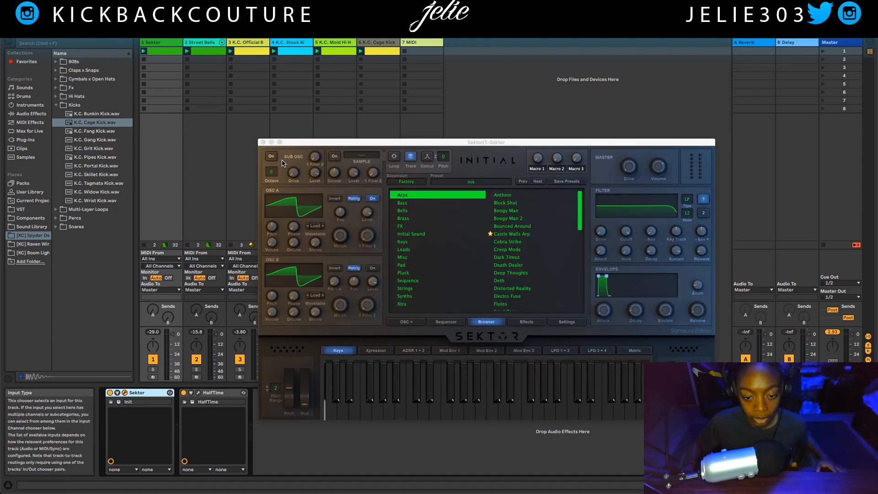
pyautogui.click(264, 143)
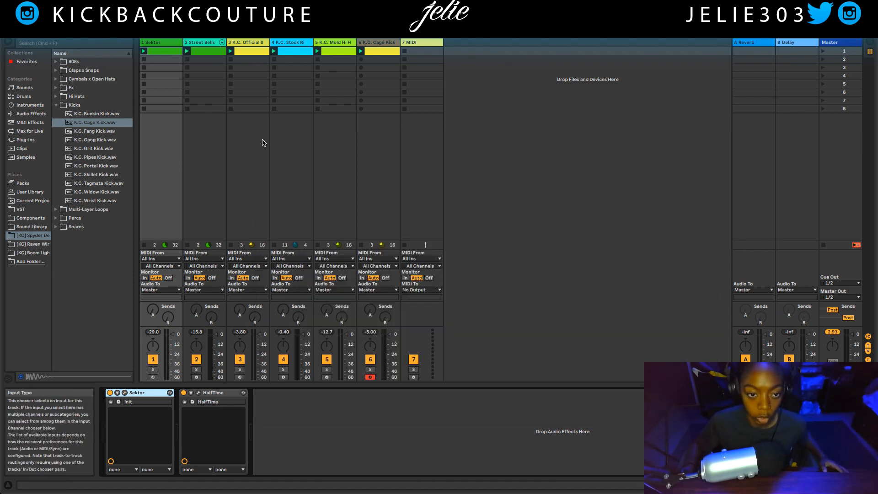
# Transpose all notes in the Sektor melody clip down one octave, keeping their timing.
pyautogui.doubleClick(167, 53)
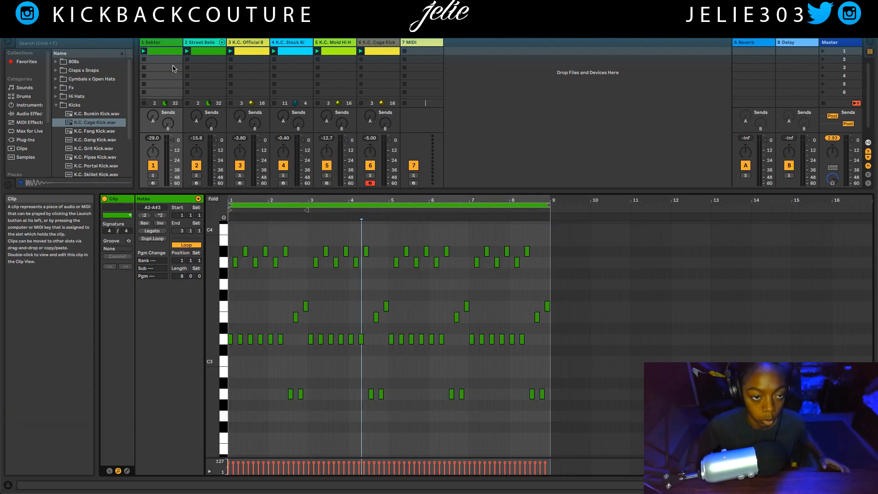
pyautogui.click(317, 280)
pyautogui.press('super+a')
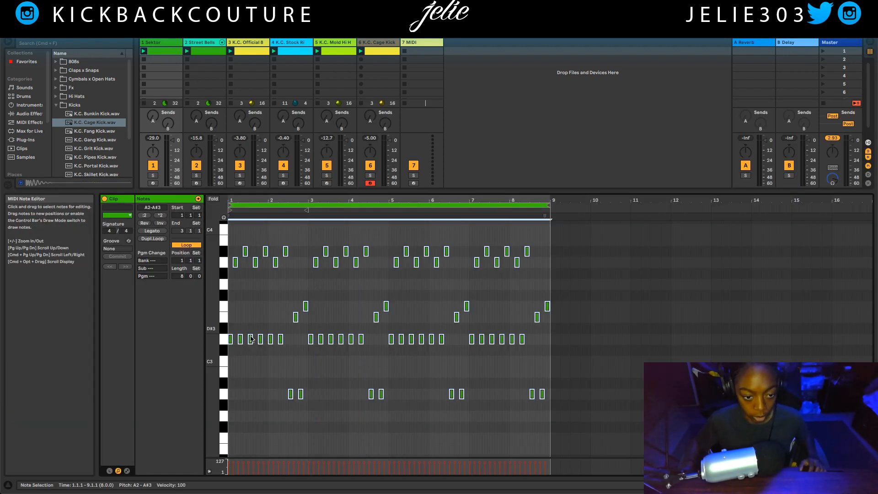
pyautogui.scroll(-3, 241, 324)
pyautogui.scroll(-5, 242, 324)
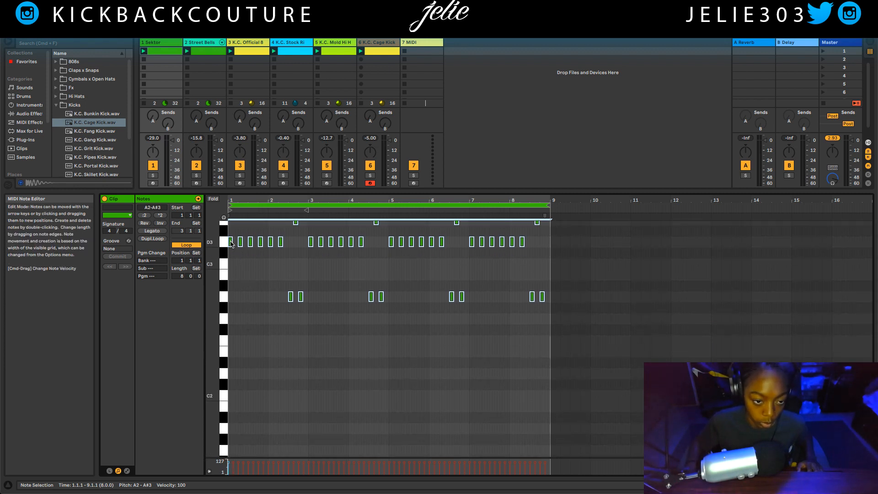
pyautogui.moveTo(231, 243); pyautogui.dragTo(543, 373)
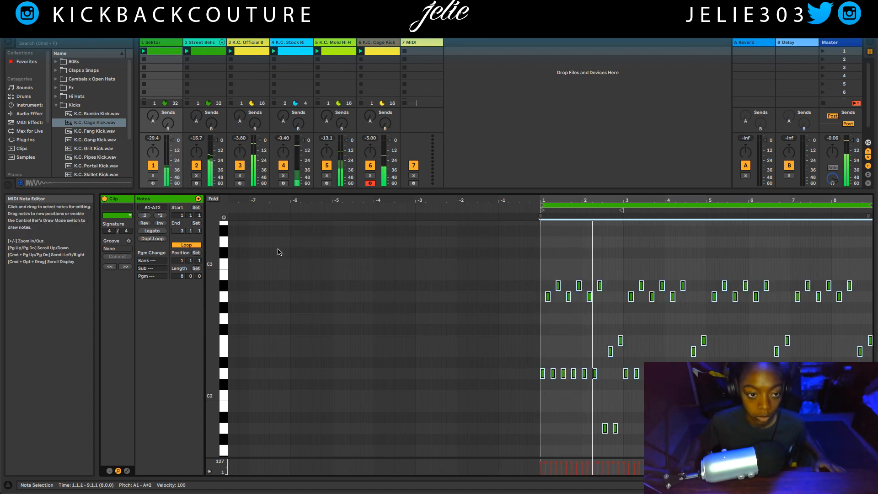
# Collapse the clip detail view and insert a new MIDI track after track 7.
pyautogui.moveTo(293, 191); pyautogui.dragTo(319, 479)
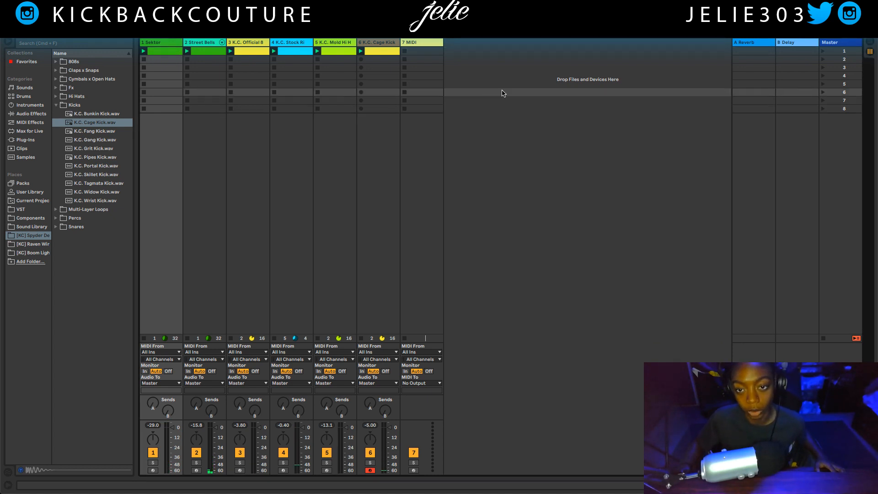
pyautogui.rightClick(542, 80)
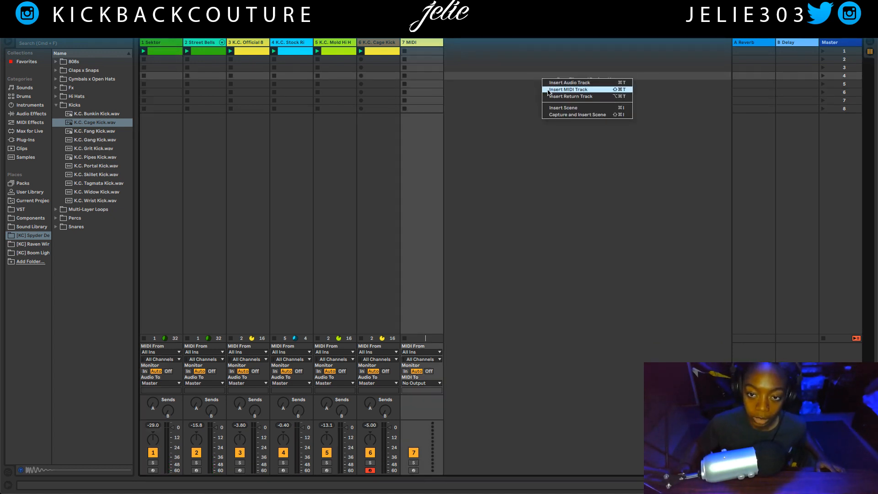
pyautogui.click(569, 89)
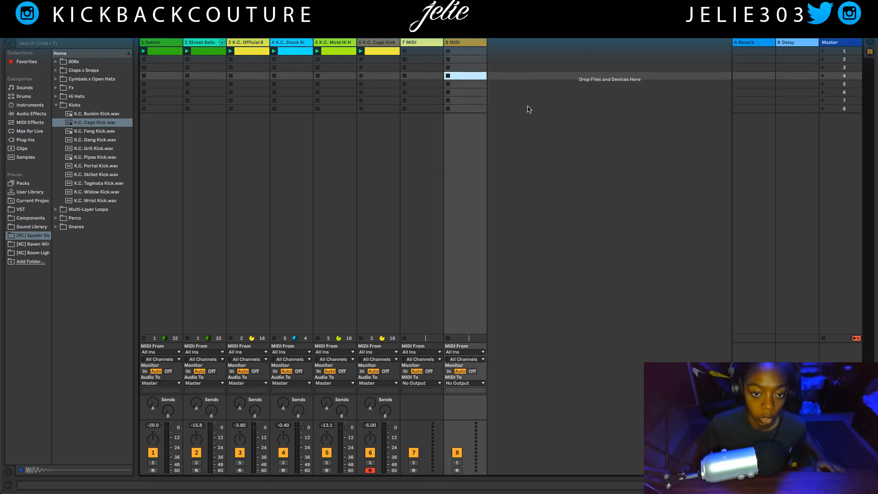
# Load the K.C. Coordinate Open Hat sample from the [KC] Spyder kit's Cymbals x Open Hats folder onto track 7.
pyautogui.click(414, 52)
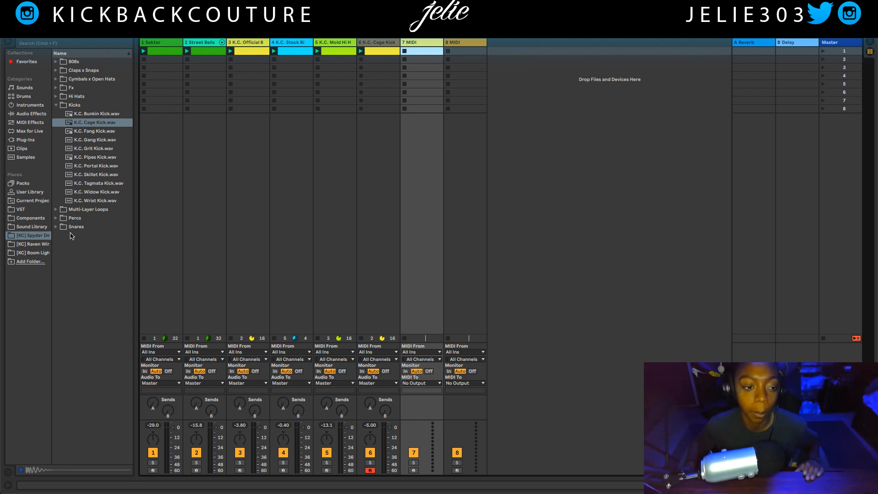
pyautogui.click(32, 227)
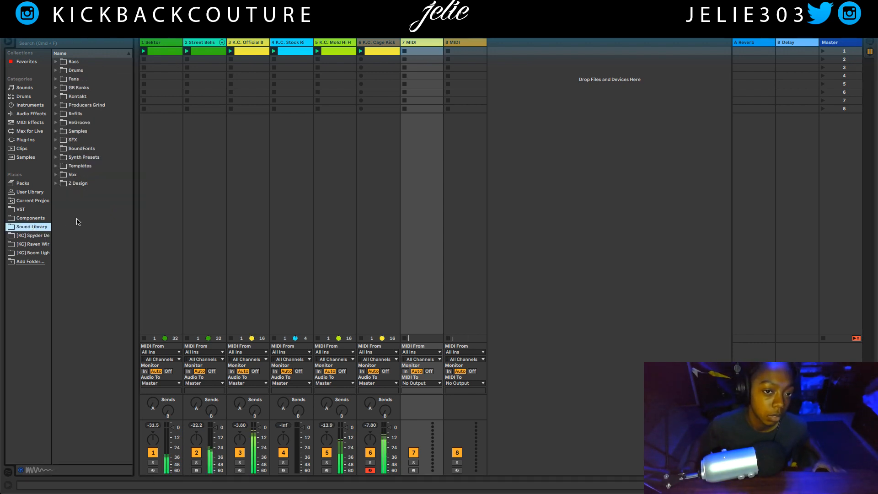
pyautogui.click(38, 235)
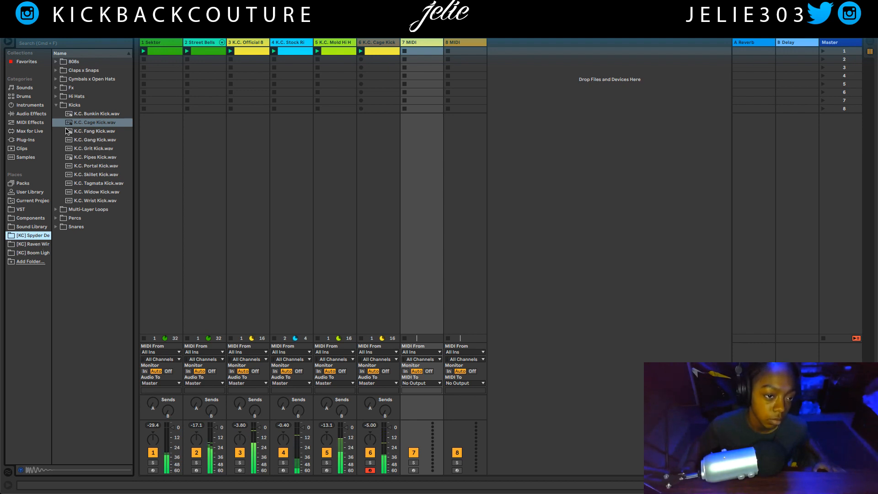
pyautogui.click(55, 105)
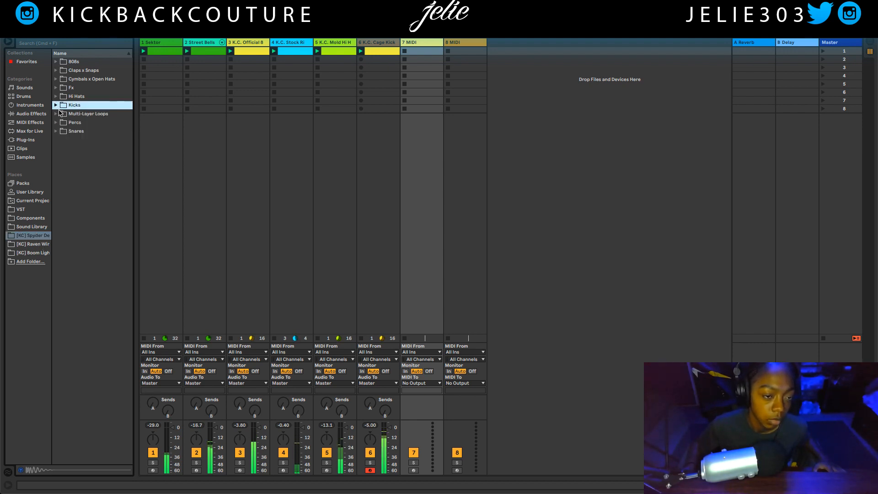
pyautogui.click(57, 79)
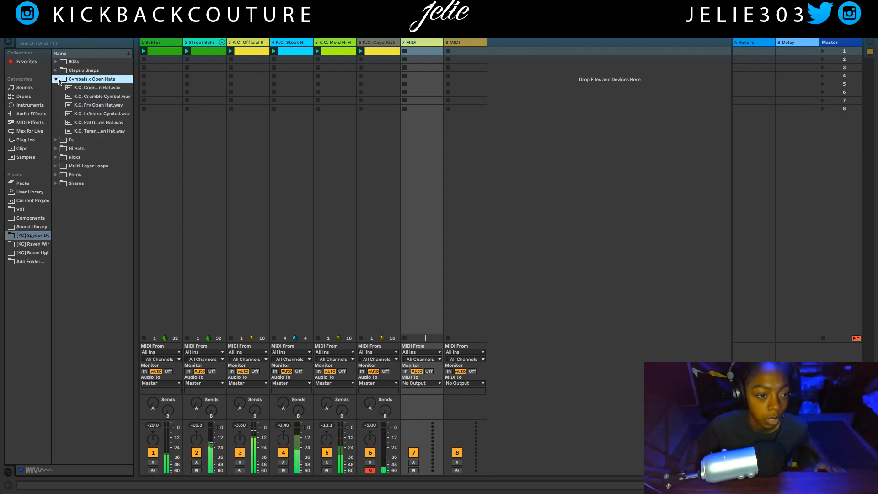
pyautogui.click(111, 88)
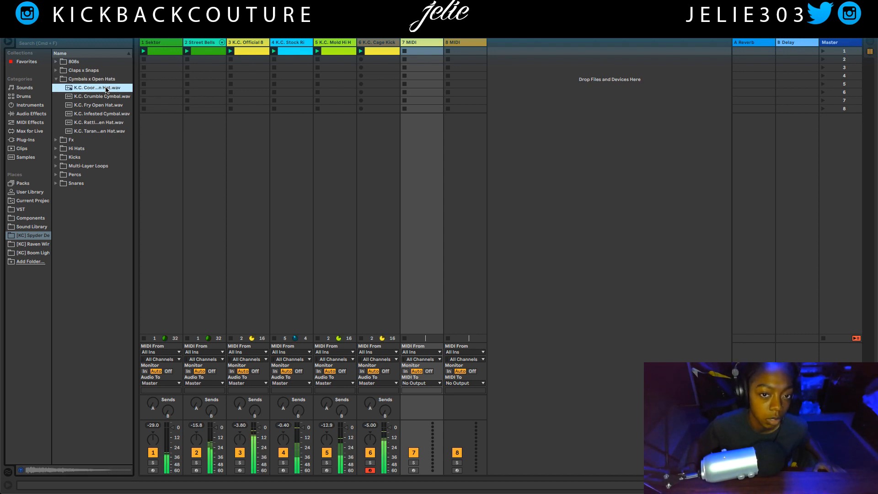
pyautogui.doubleClick(106, 90)
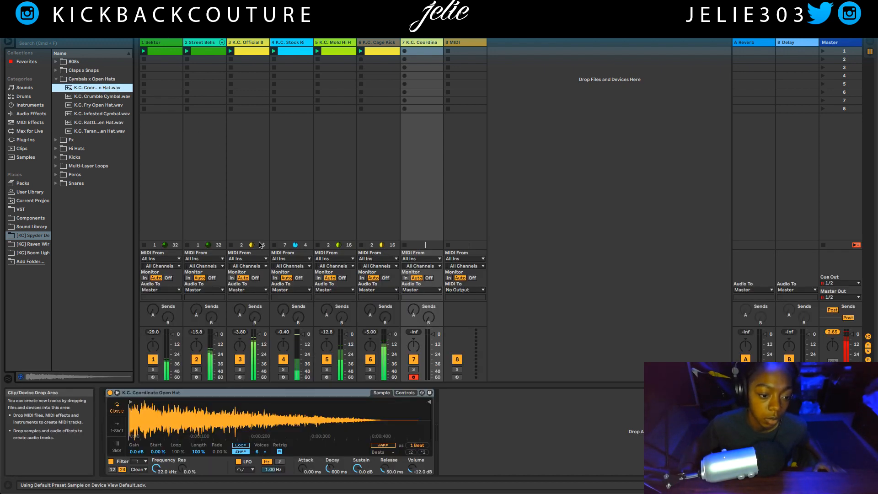
# Create a one-bar MIDI clip in the second slot of the open hat track and add a sixteenth-length C3 note at 1.1.1.
pyautogui.doubleClick(410, 60)
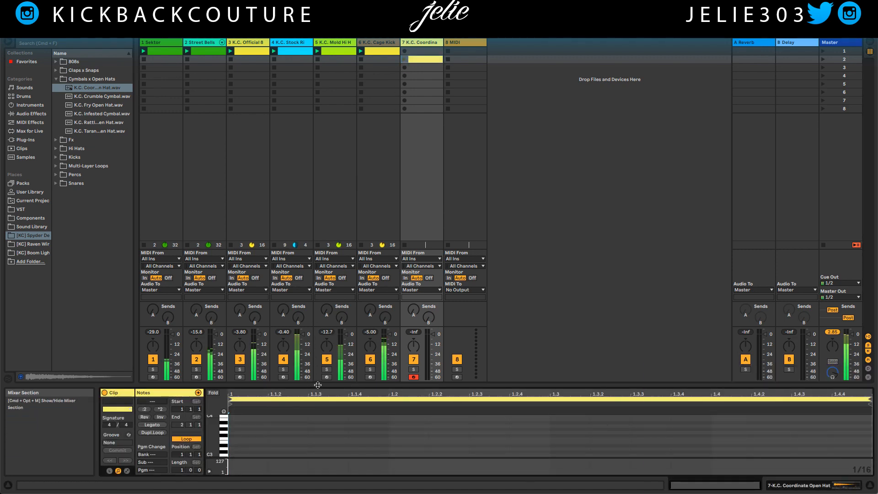
pyautogui.moveTo(318, 385); pyautogui.dragTo(318, 204)
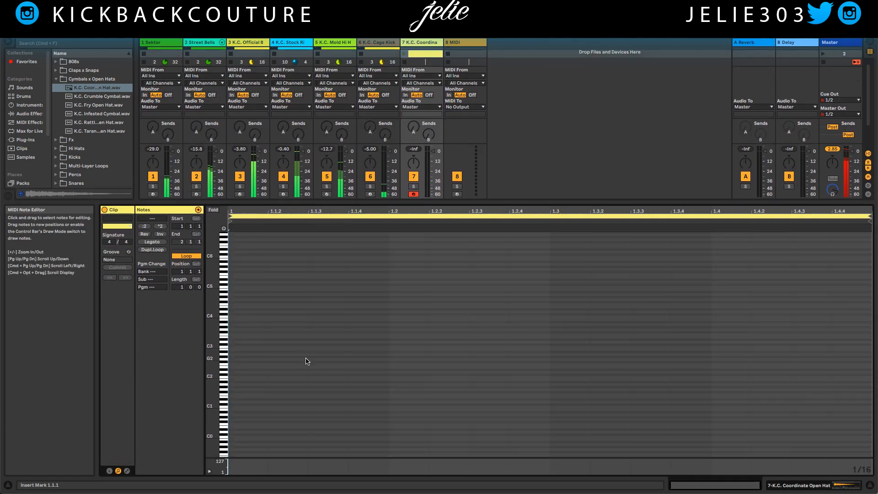
pyautogui.scroll(5, 306, 359)
pyautogui.doubleClick(235, 310)
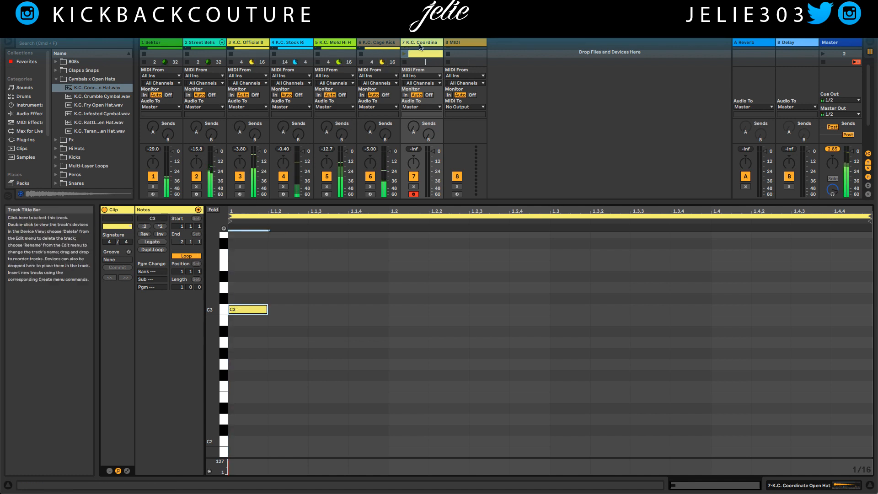
# Move the open hat track ahead of the K.C. Cage Kick track and lengthen its C3 note to end at 1.2.
pyautogui.moveTo(420, 46); pyautogui.dragTo(362, 55)
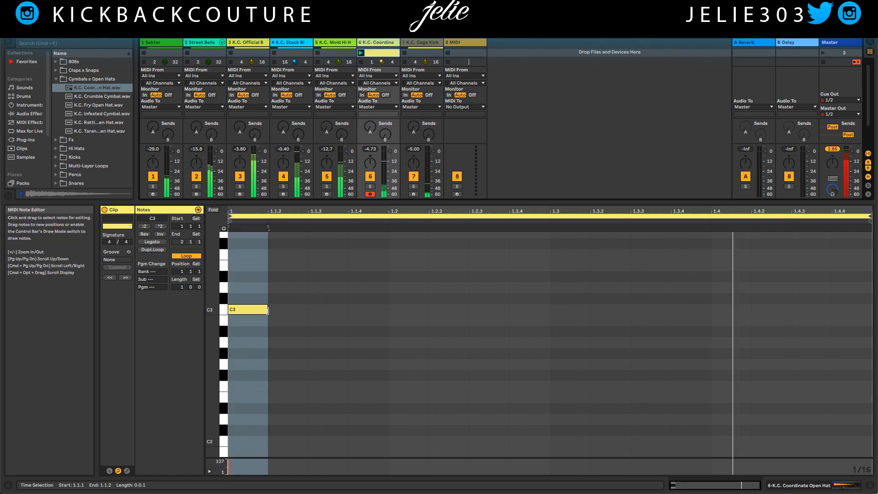
pyautogui.moveTo(267, 310); pyautogui.dragTo(384, 310)
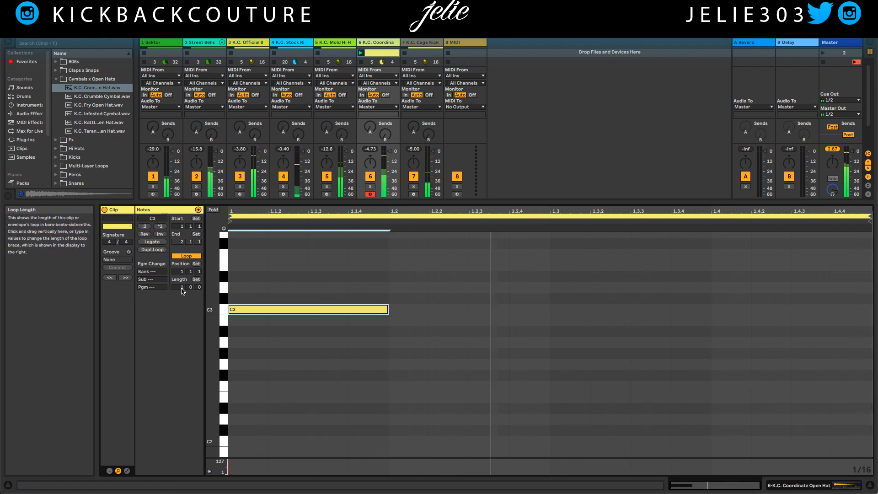
# Show the open hat track's Simpler device and adjust its output volume.
pyautogui.doubleClick(374, 43)
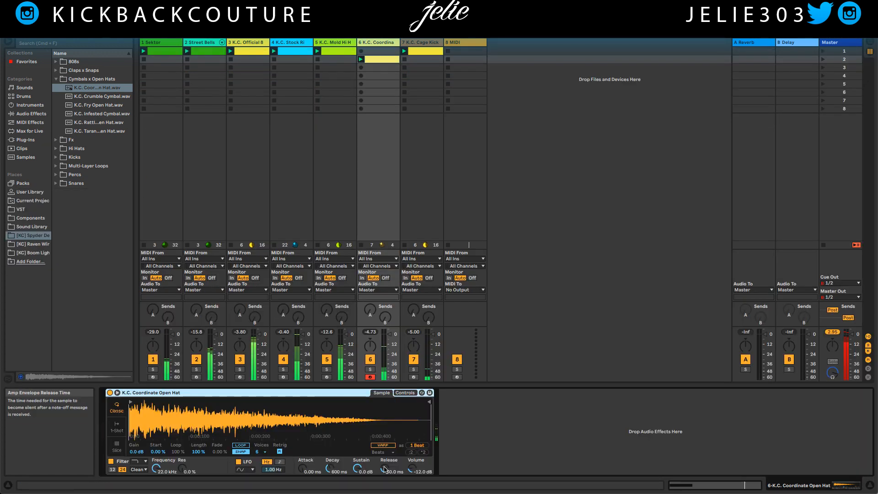
pyautogui.moveTo(412, 469)
pyautogui.mouseDown()
pyautogui.moveTo(412, 478)
pyautogui.moveTo(417, 469)
pyautogui.mouseUp()
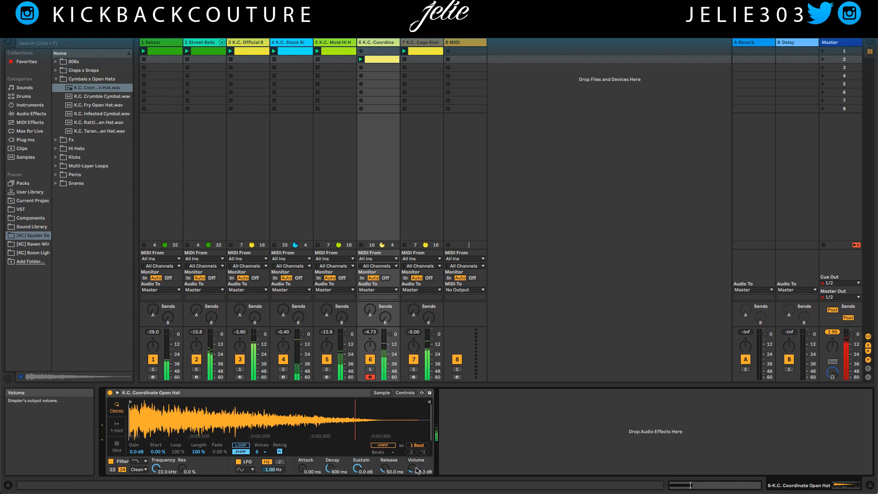